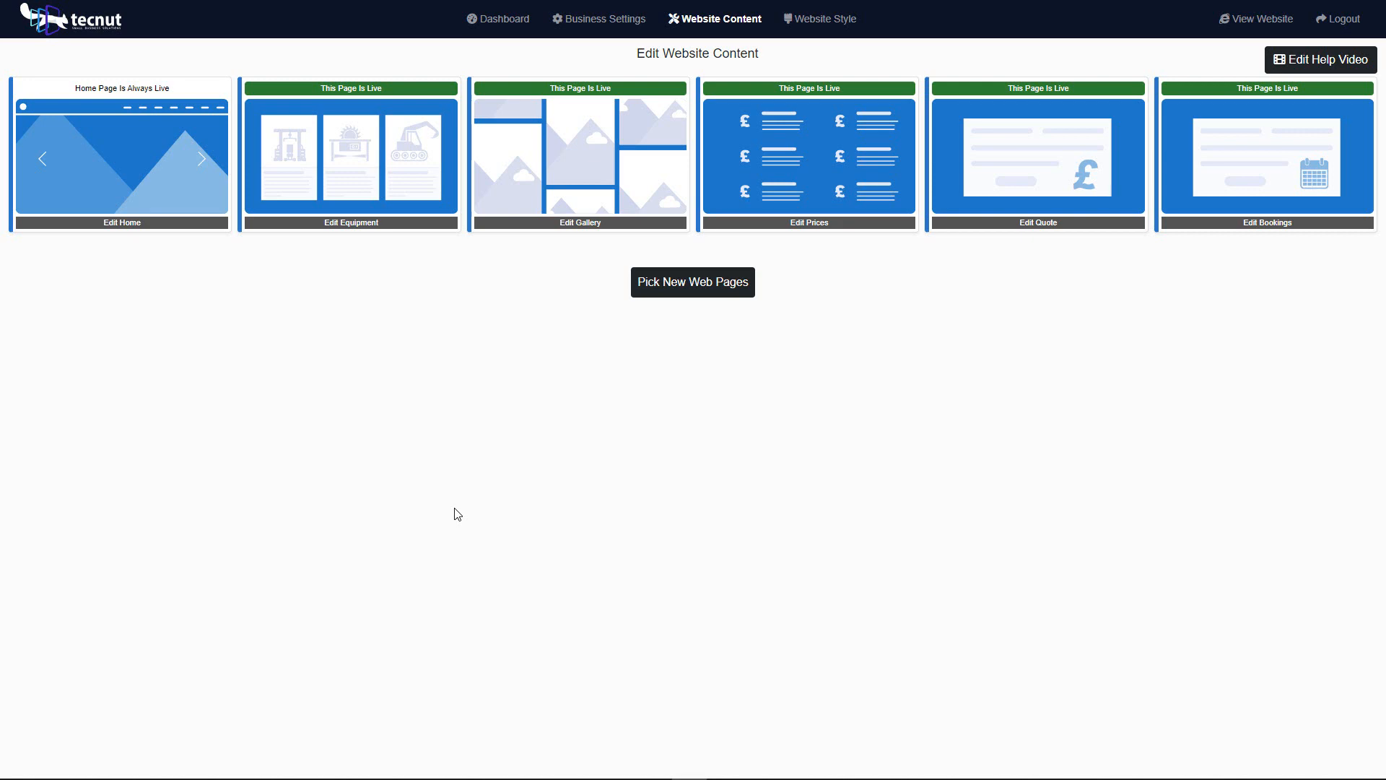
Step: Open the Prices page's banner and content editor and regenerate its main text with Tec Nut Ai Rewrite
left_click(836, 223)
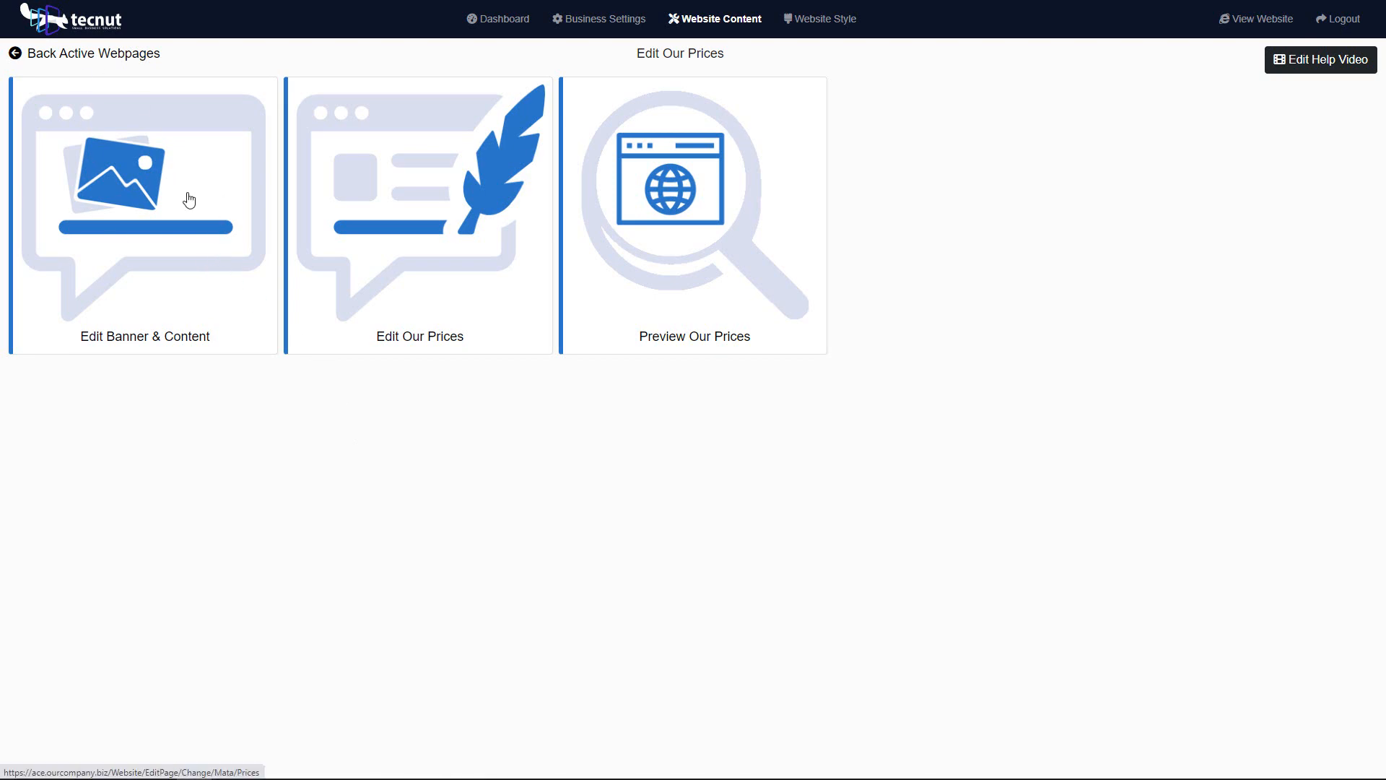
left_click(216, 259)
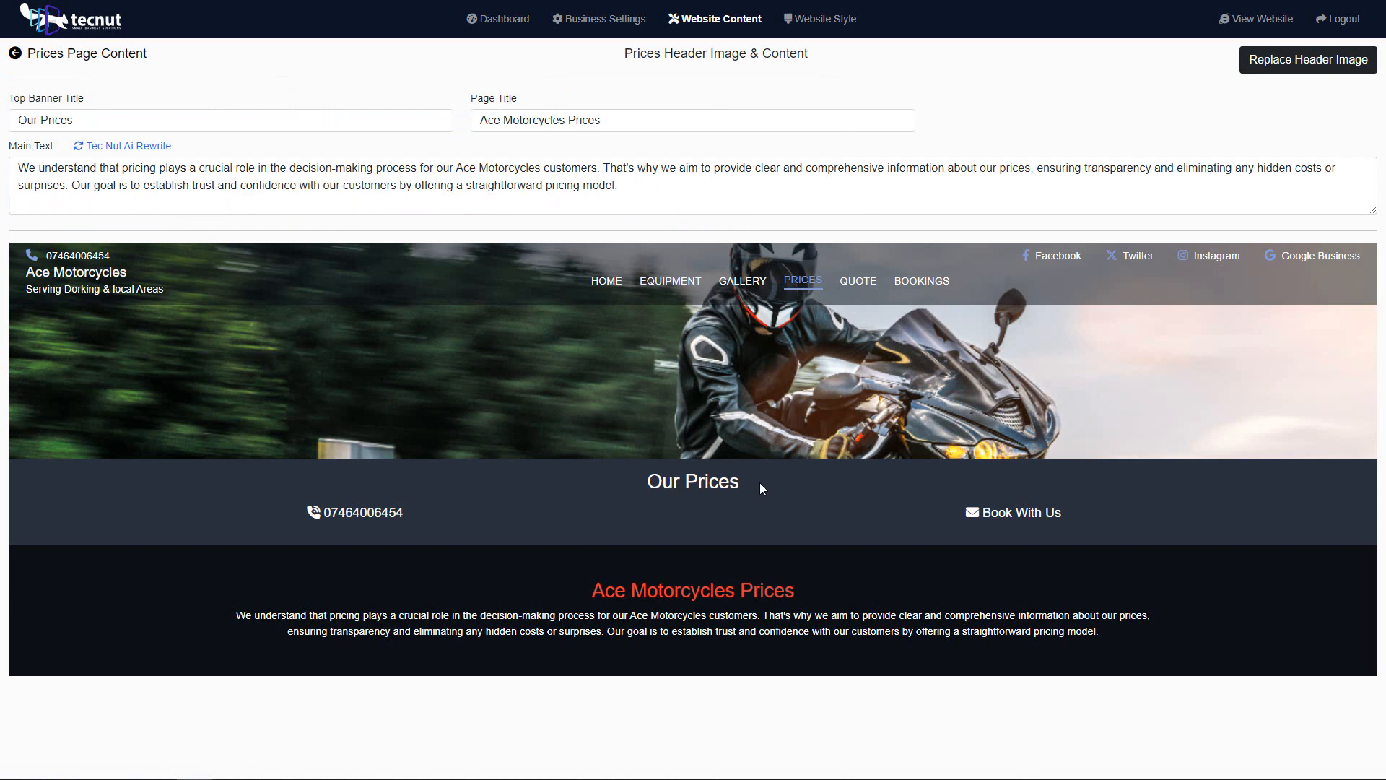
left_click_drag(760, 489, 588, 483)
left_click(588, 483)
left_click_drag(795, 590, 578, 598)
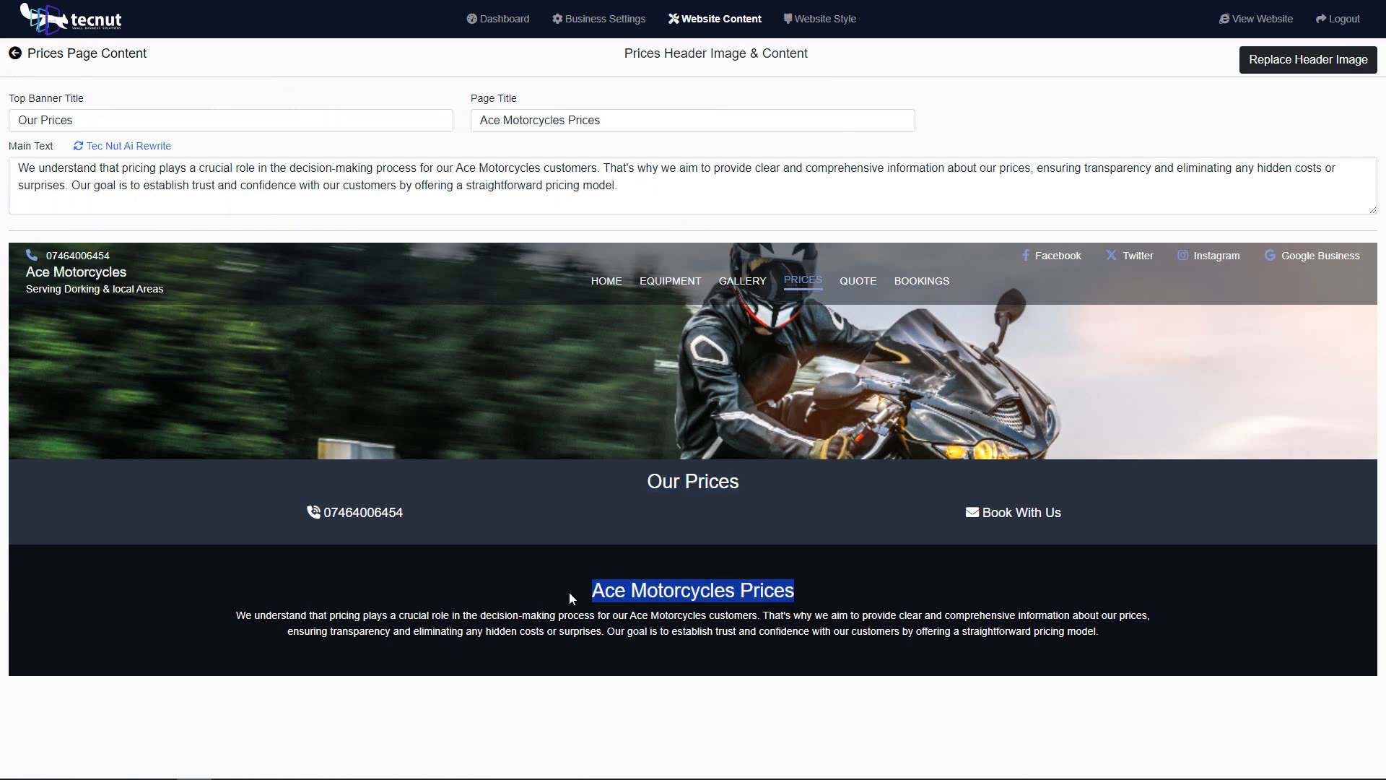
left_click(140, 152)
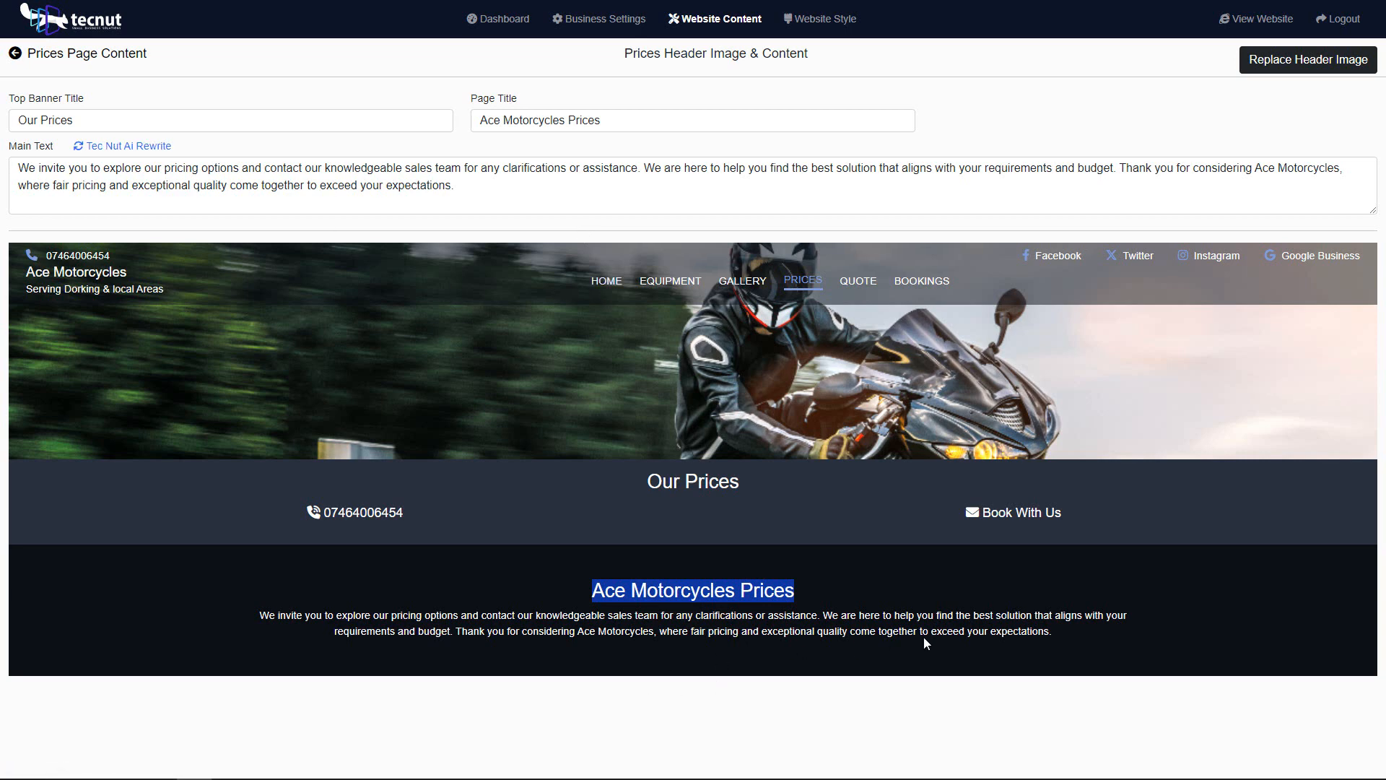
left_click_drag(1072, 633, 426, 615)
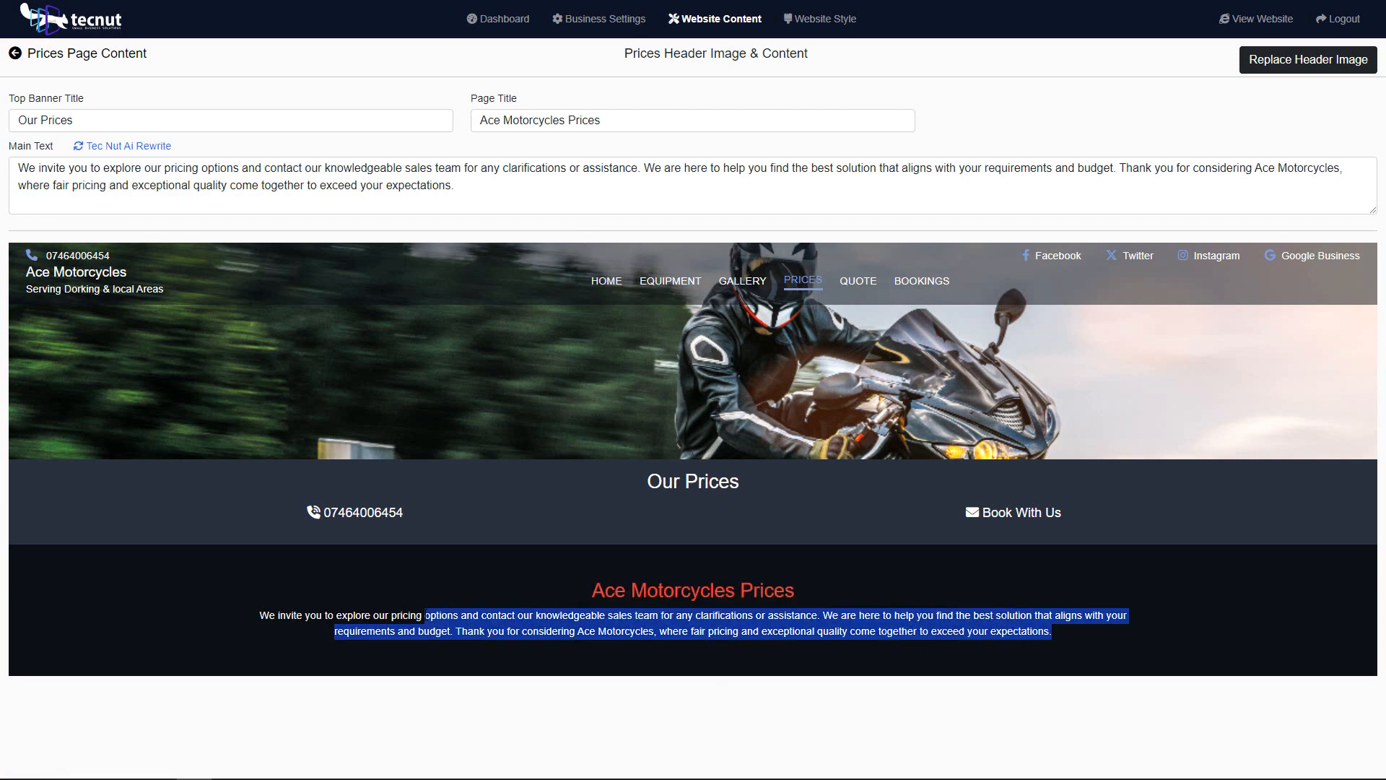
left_click(458, 575)
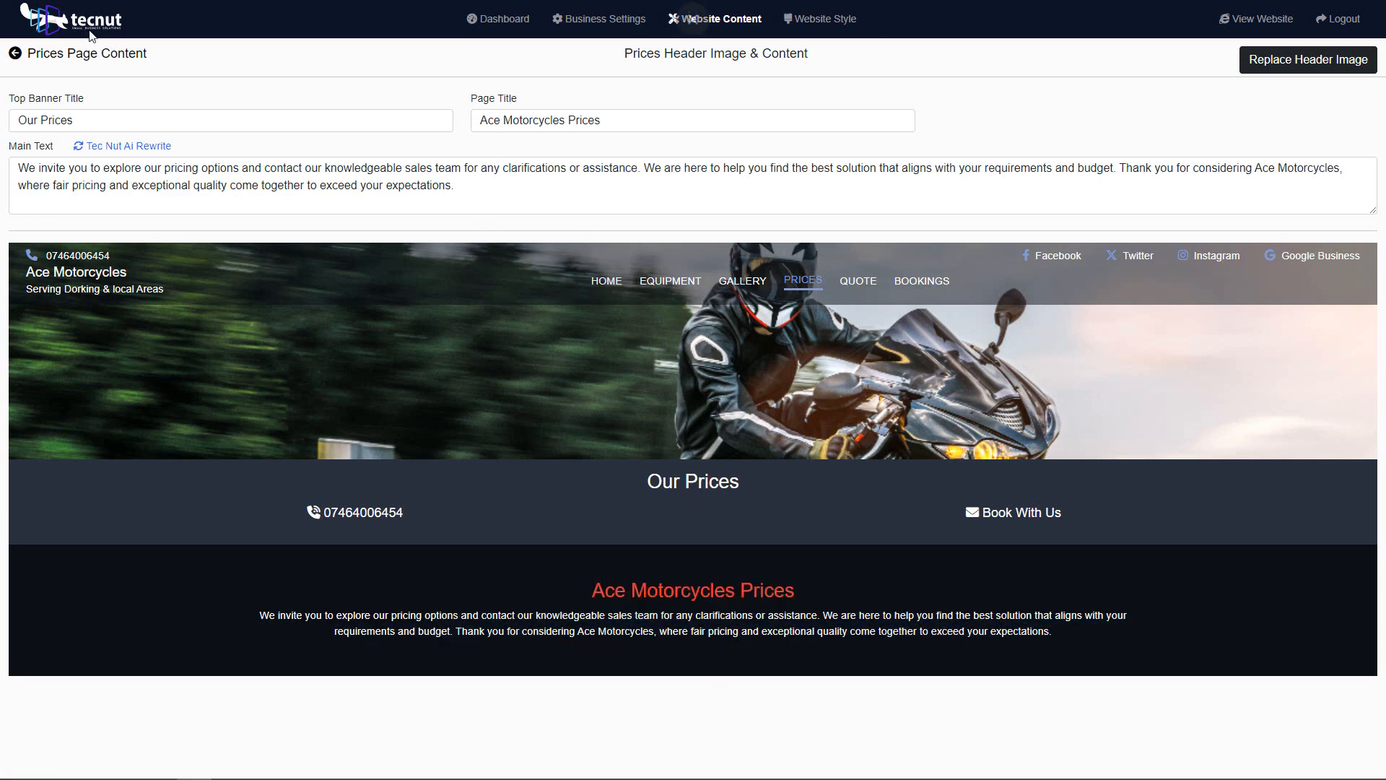
Step: Leave the banner content and open the Our Prices price list editor
left_click(117, 57)
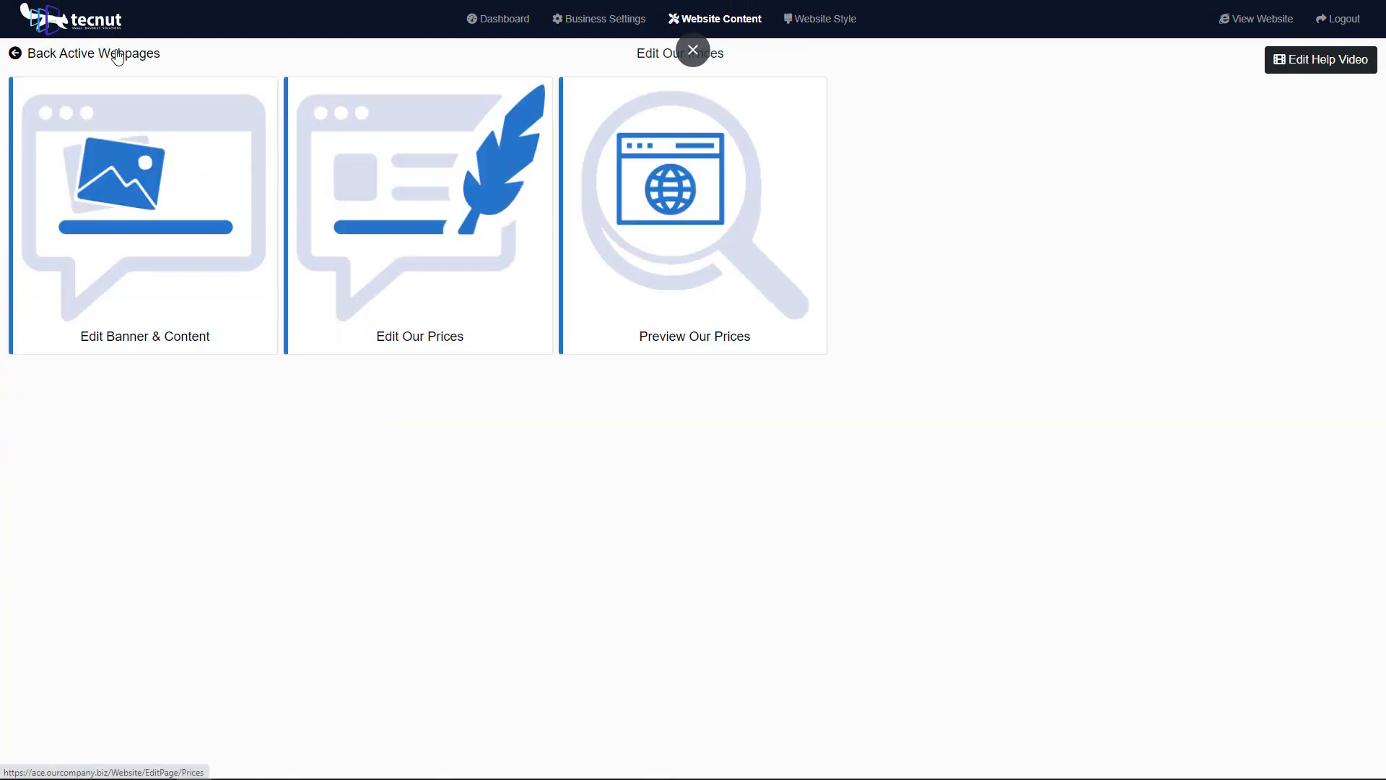
left_click(496, 218)
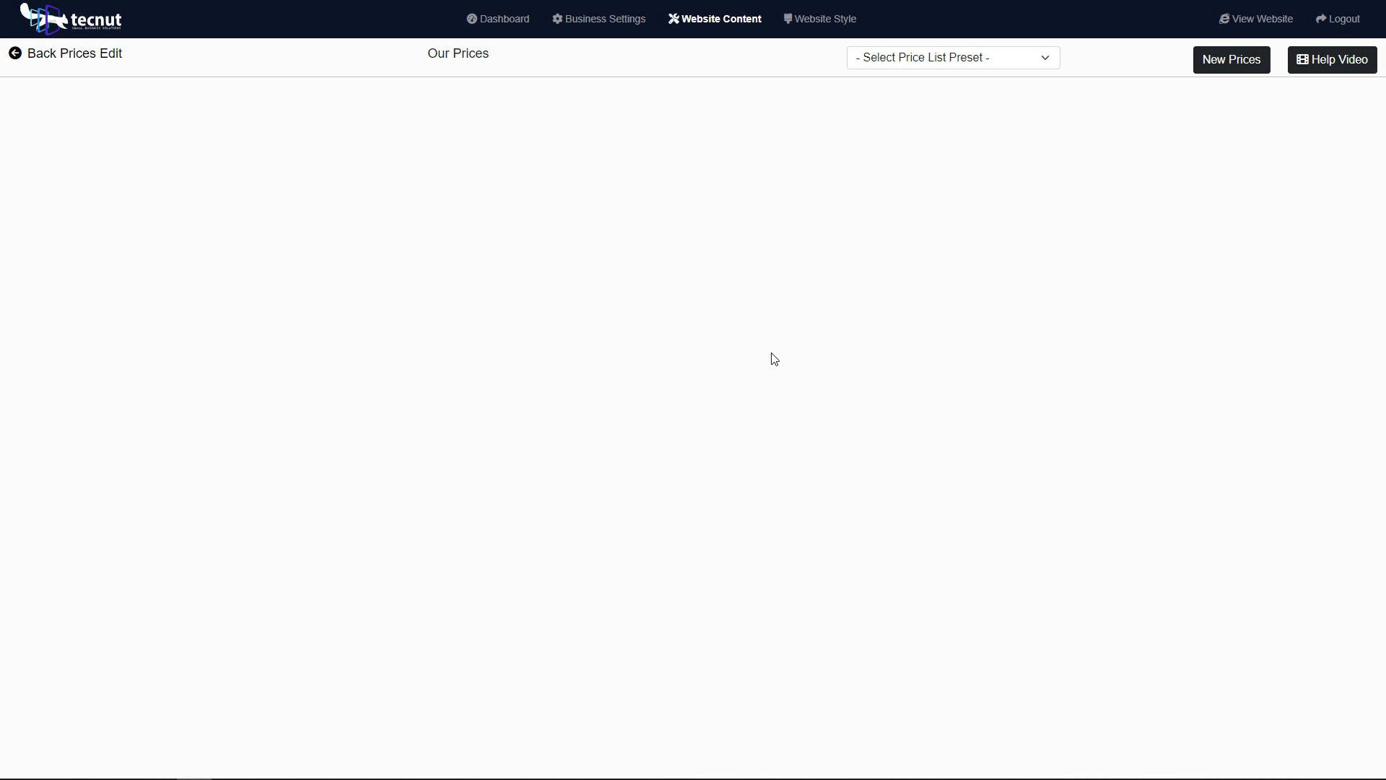
Step: Import the Hair & Beauty price list preset into Our Prices
left_click(927, 60)
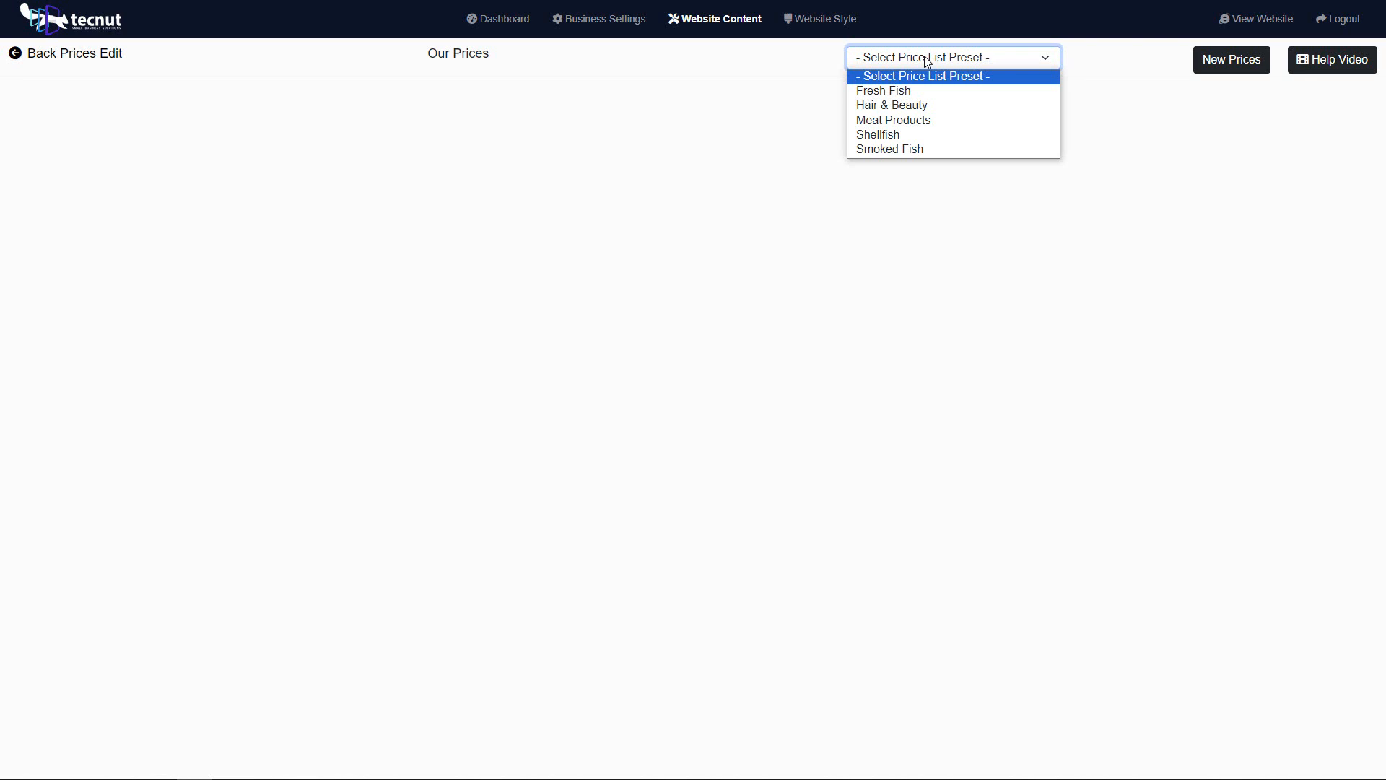
left_click(927, 106)
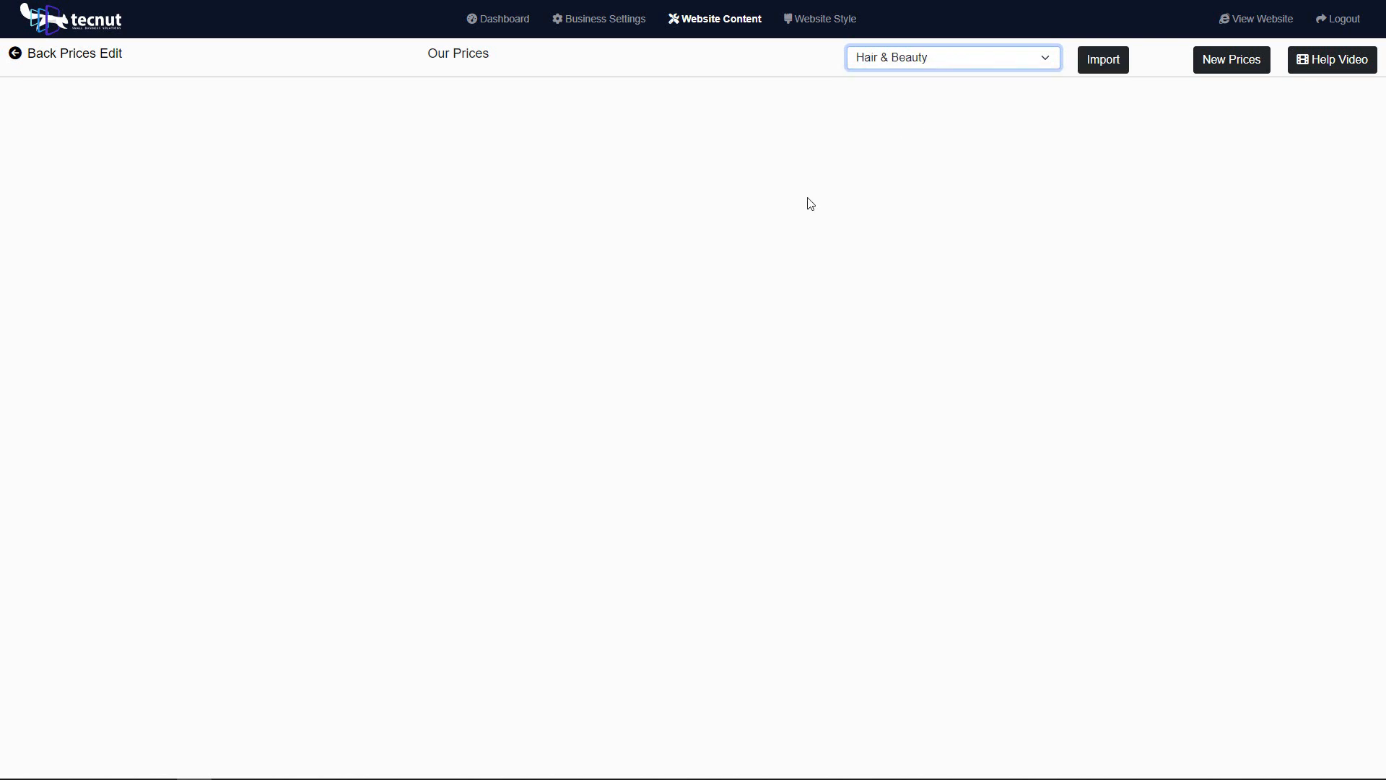
left_click(1108, 64)
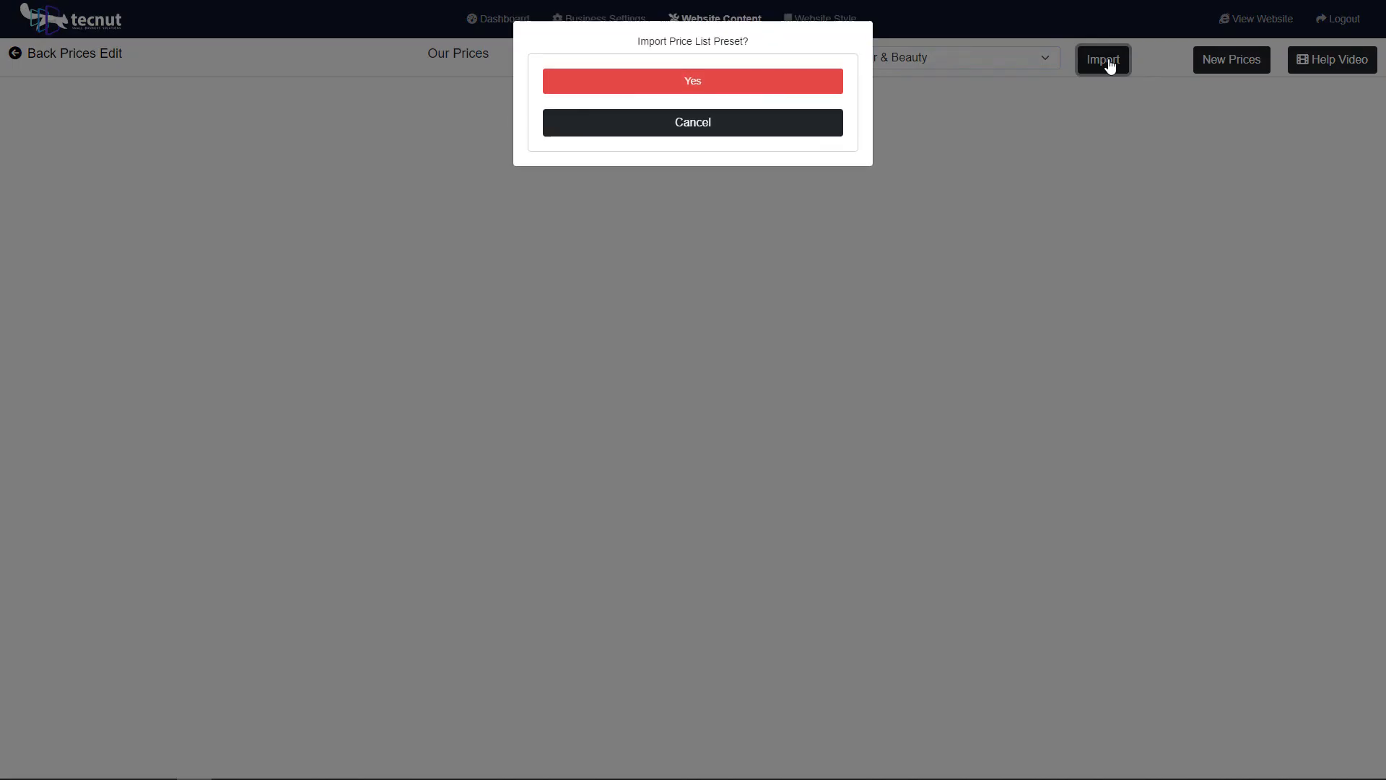
left_click(755, 88)
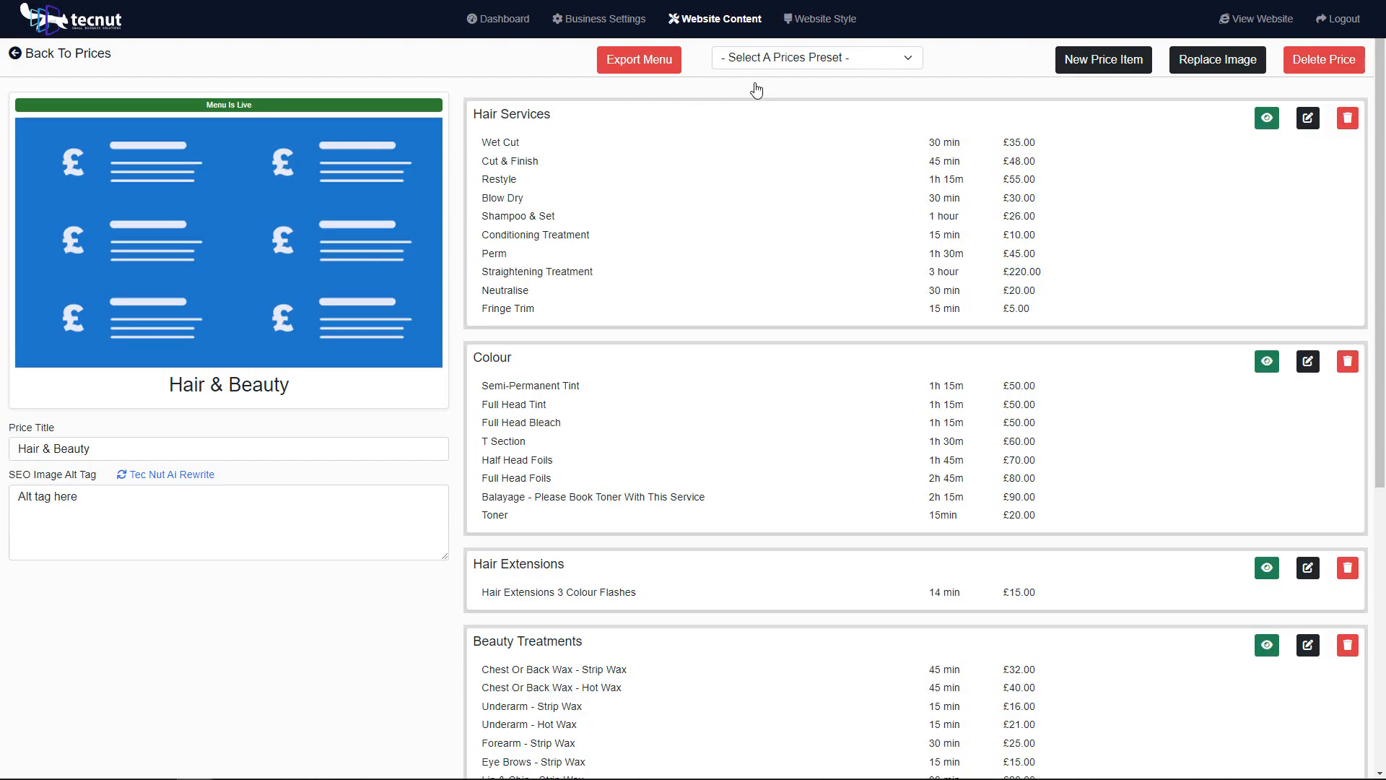
Step: Review all sections of the imported Hair & Beauty price list, from Hair Services to Nail Services
scroll(796, 285, "down", 6)
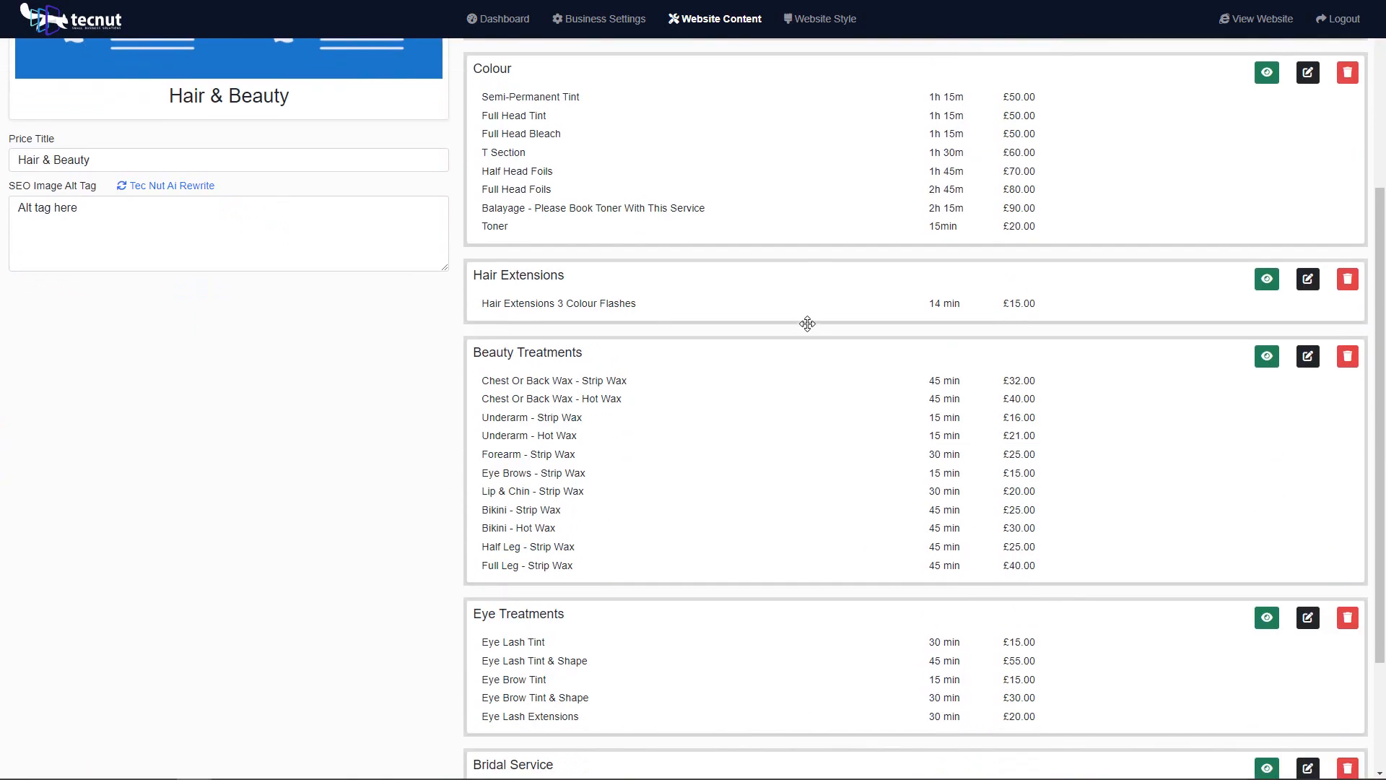
scroll(810, 339, "up", 6)
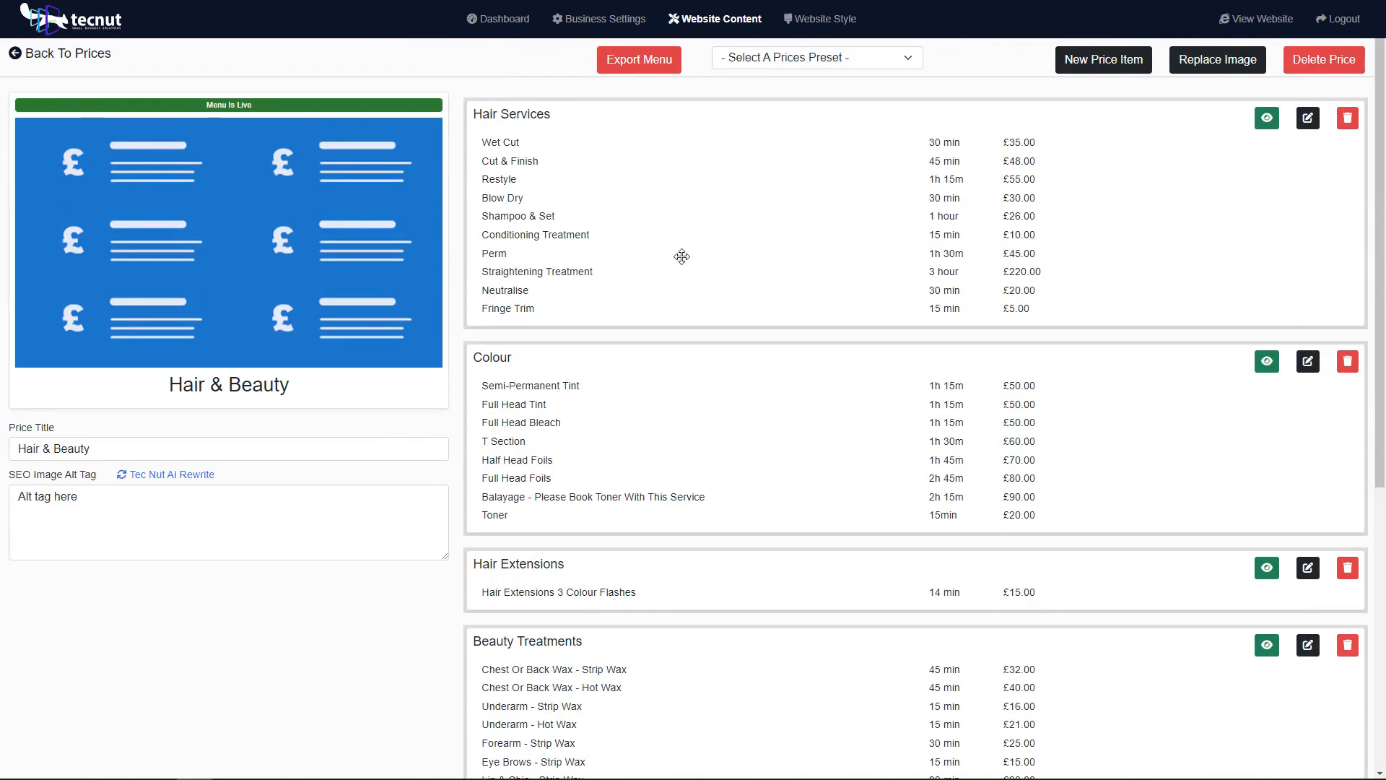
scroll(637, 379, "down", 3)
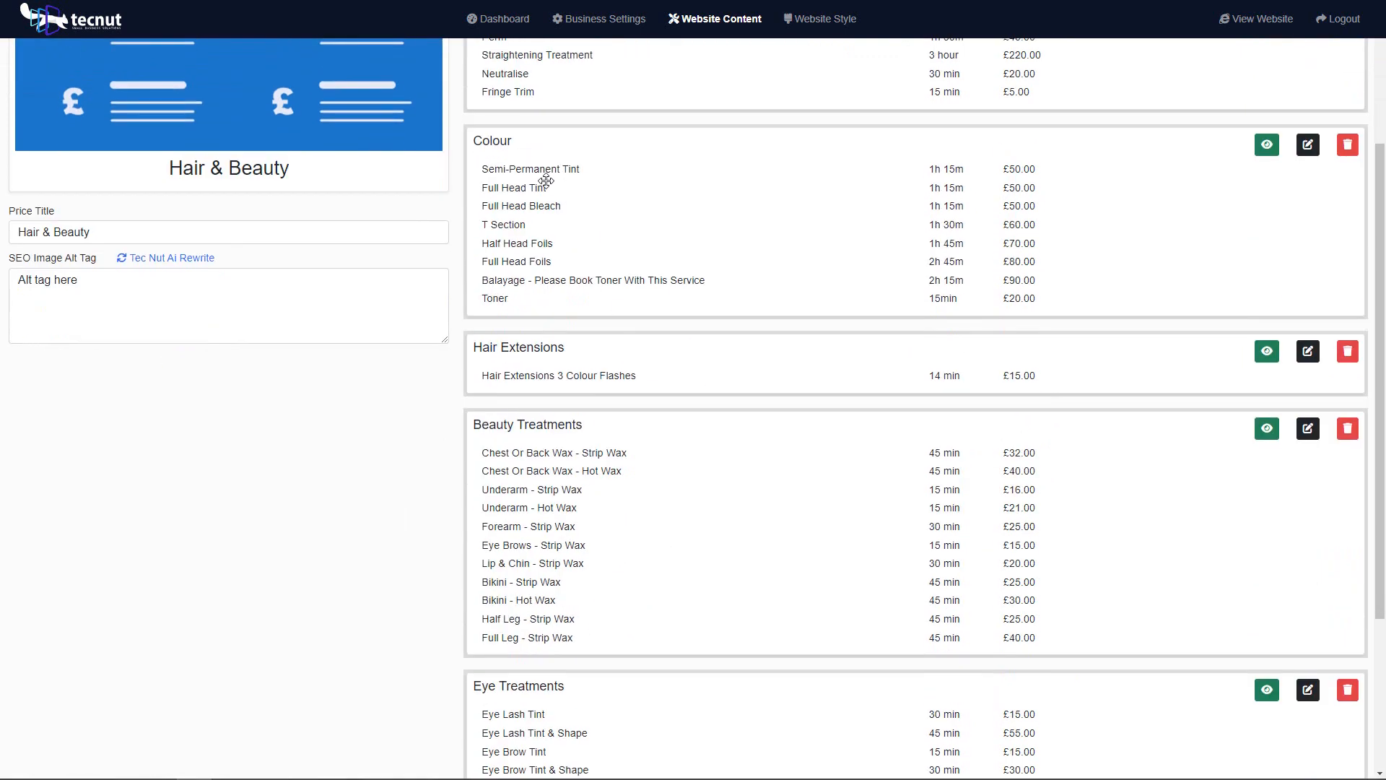
scroll(665, 390, "down", 2)
scroll(702, 436, "down", 1)
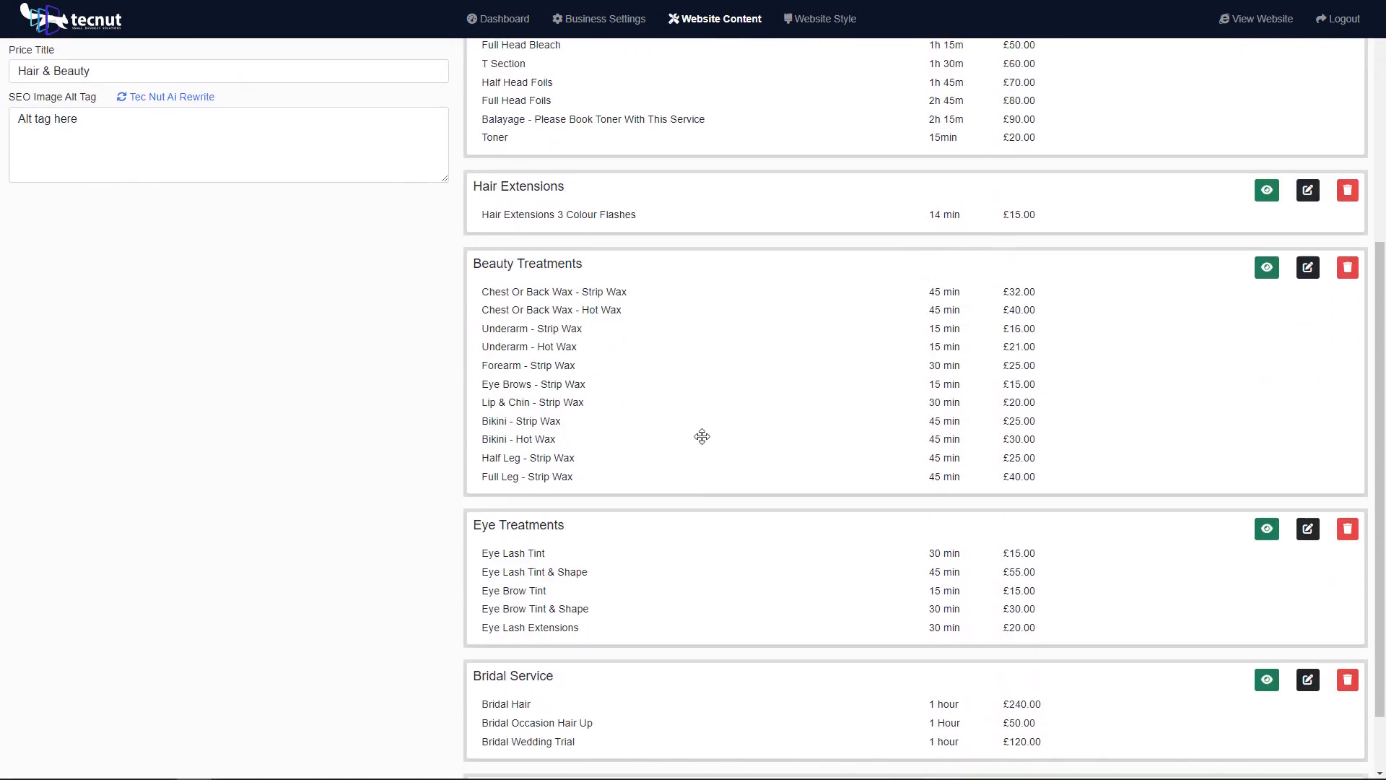
scroll(702, 436, "down", 1)
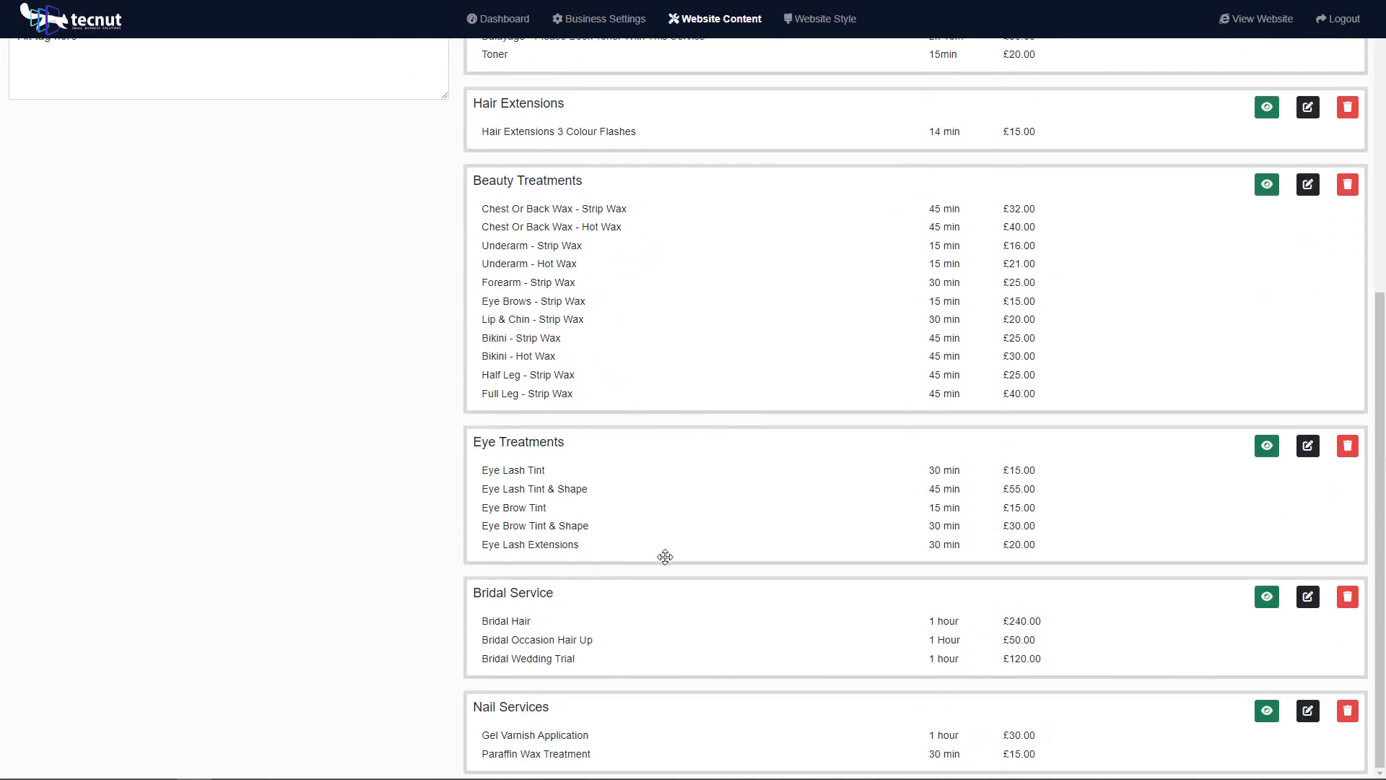
scroll(659, 649, "up", 6)
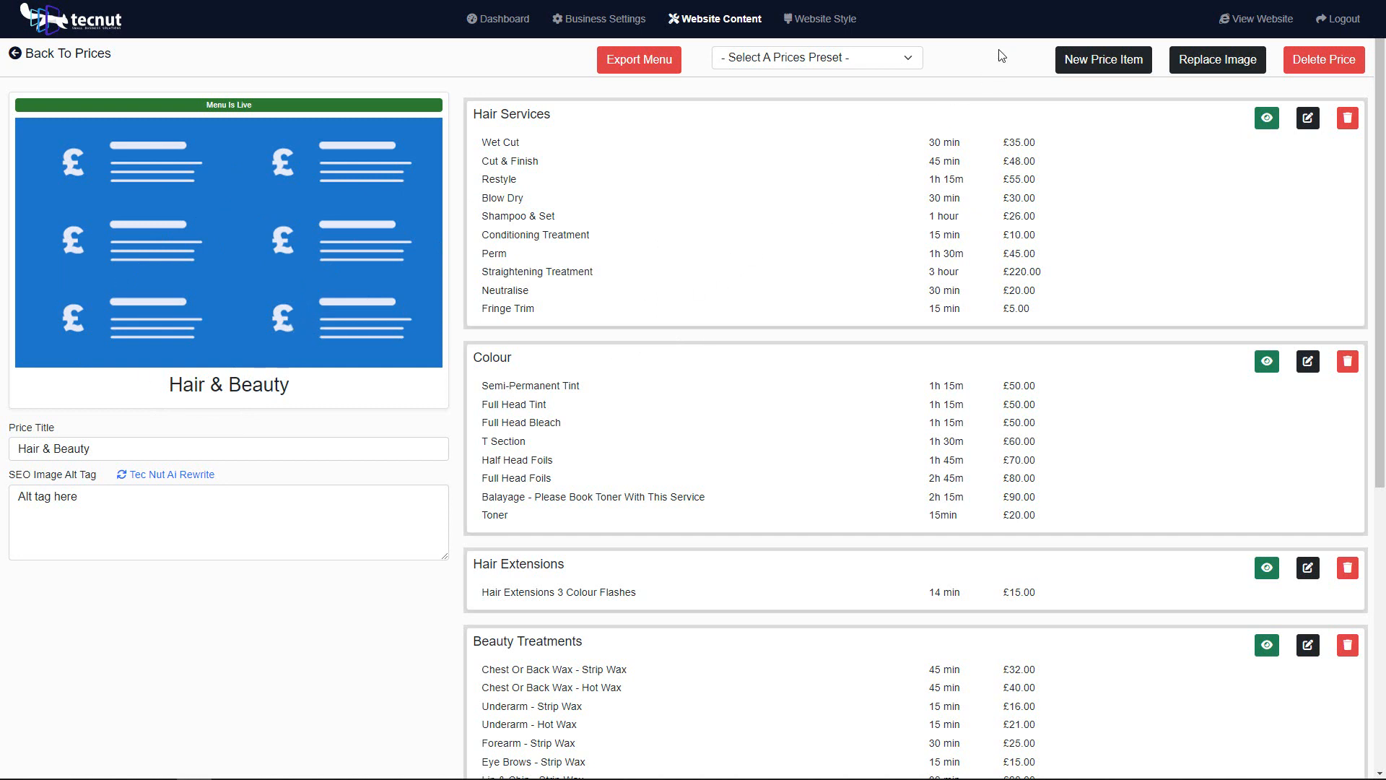
Step: View the live website's Prices page and examine how the Hair & Beauty services, times and prices are displayed
left_click(1252, 26)
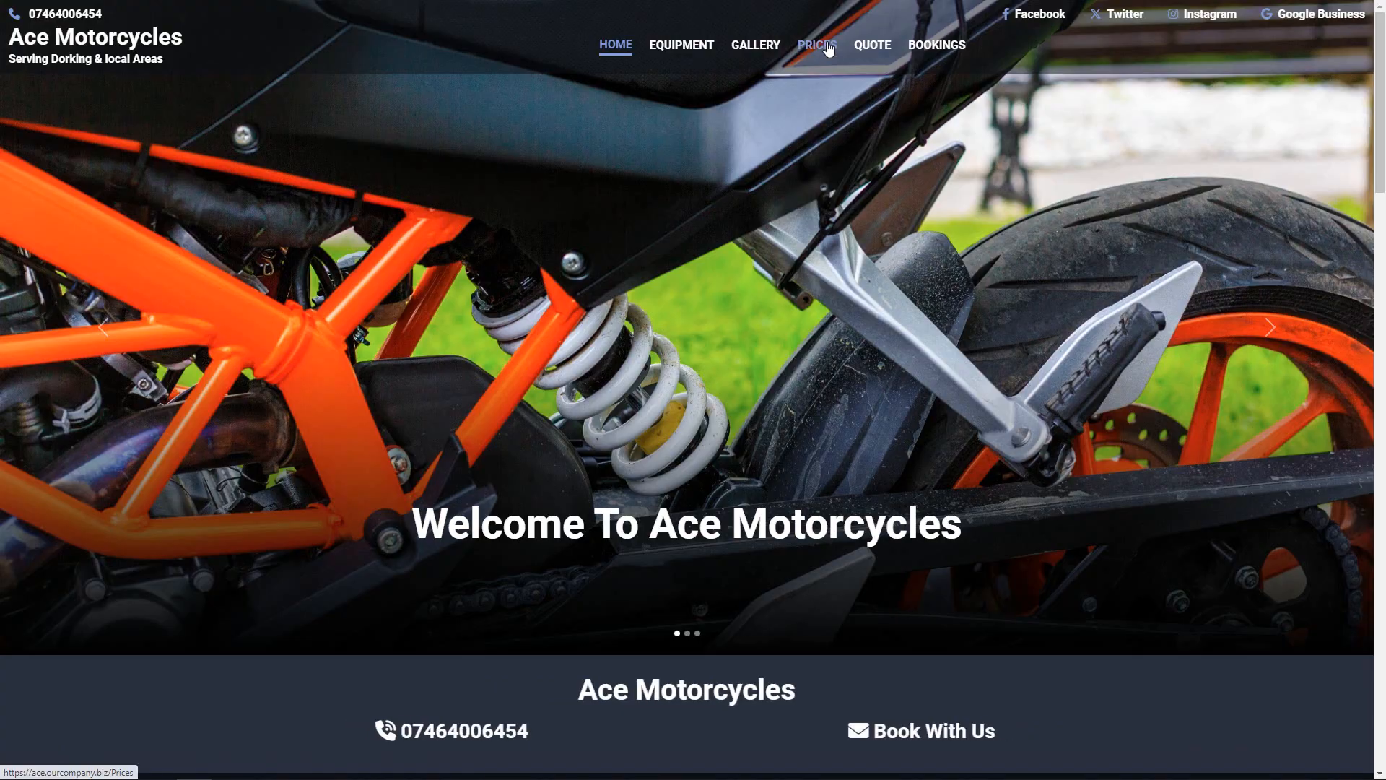
left_click(828, 49)
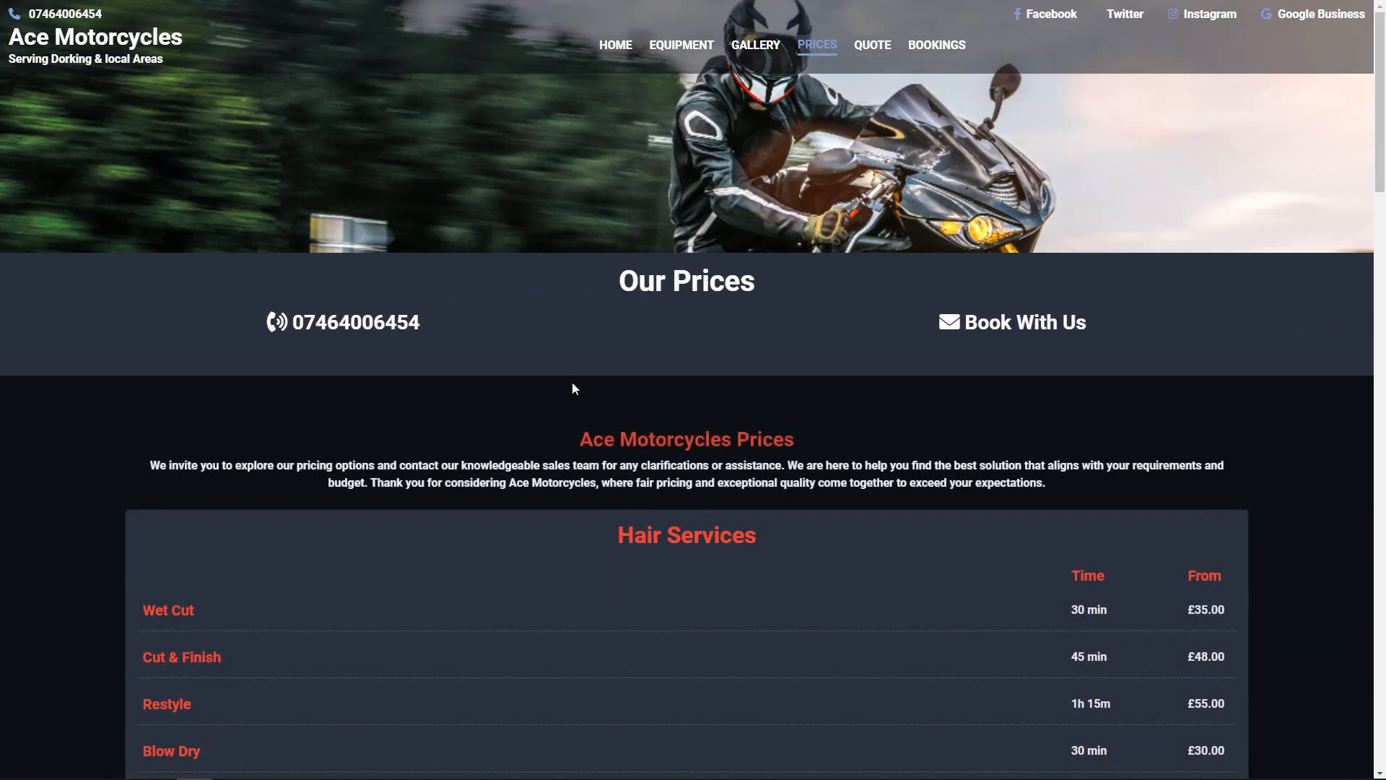
scroll(609, 443, "down", 2)
scroll(612, 447, "down", 4)
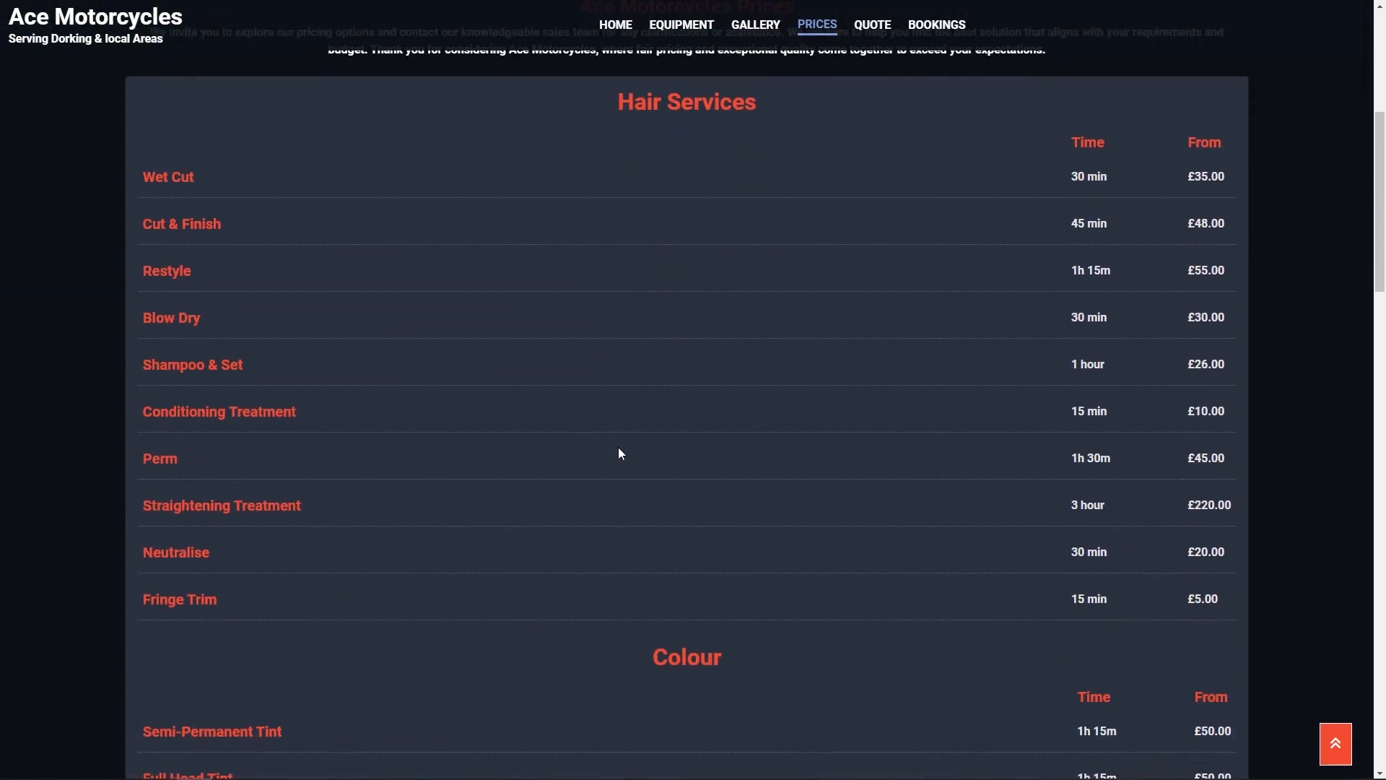
scroll(624, 462, "up", 2)
scroll(643, 409, "down", 1)
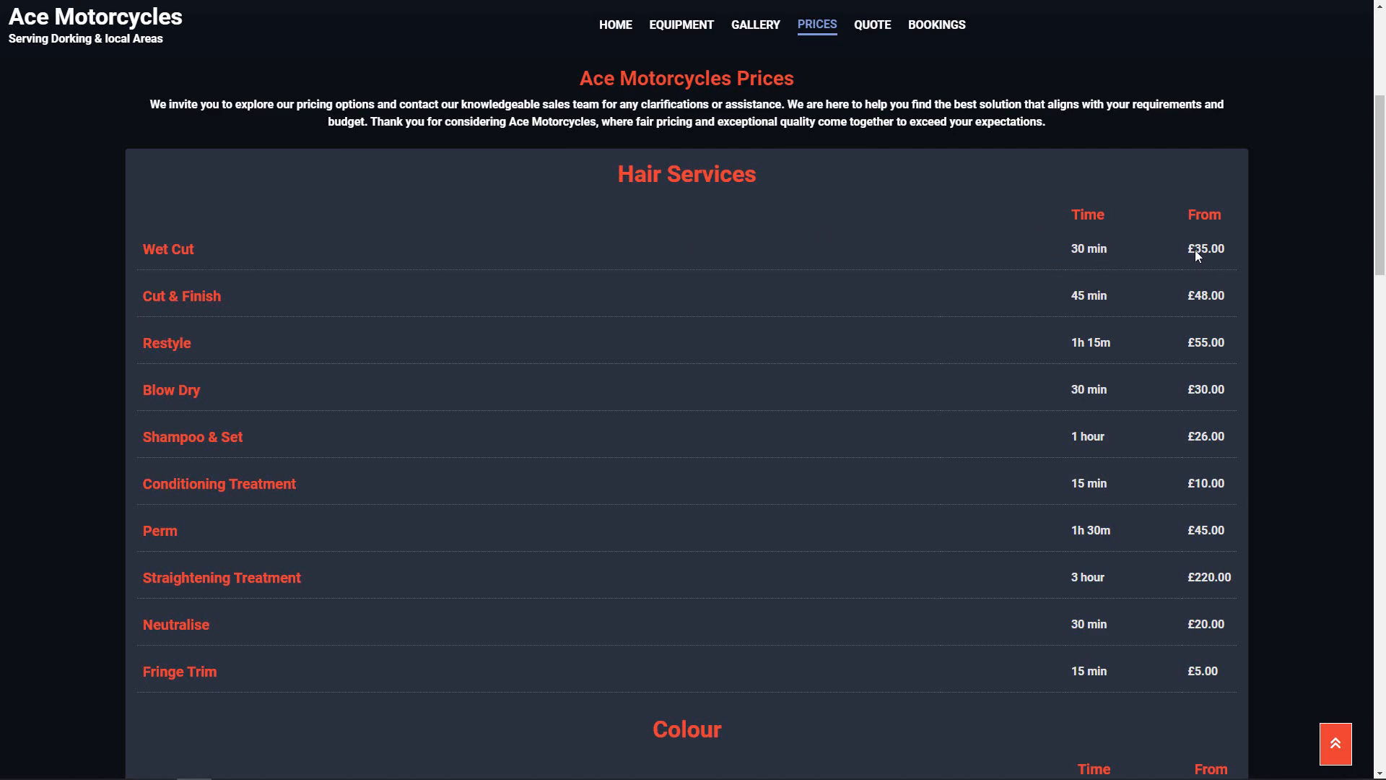
scroll(809, 304, "down", 8)
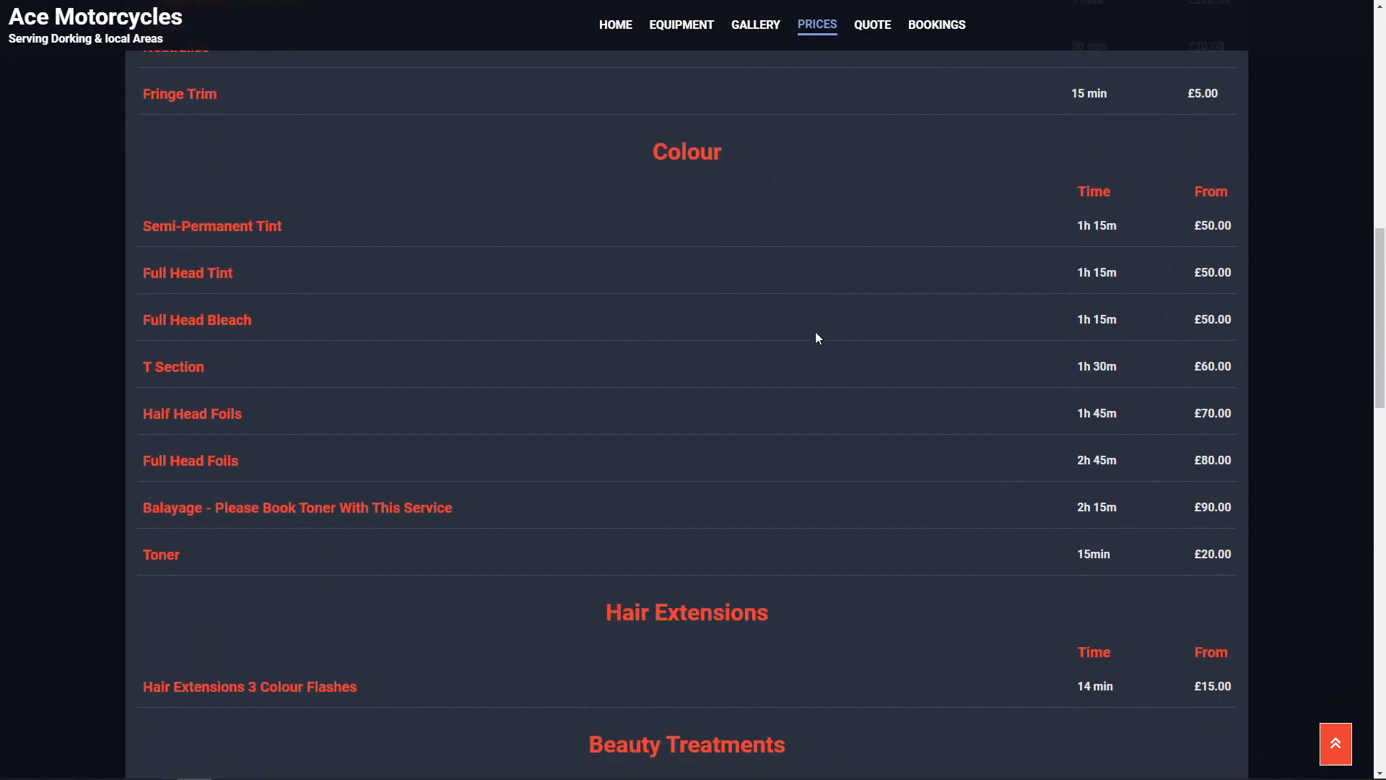
scroll(817, 336, "down", 7)
scroll(689, 319, "down", 10)
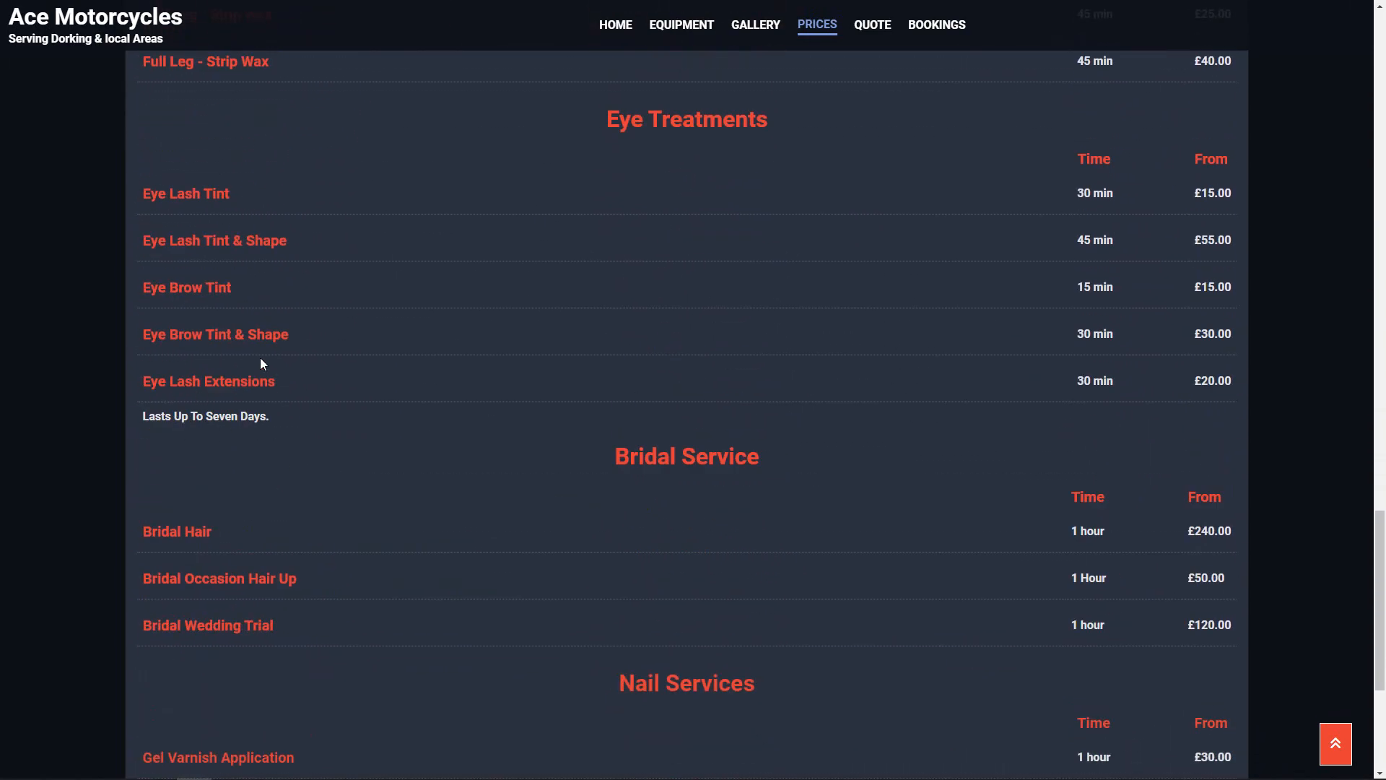
scroll(539, 467, "down", 5)
scroll(539, 480, "up", 8)
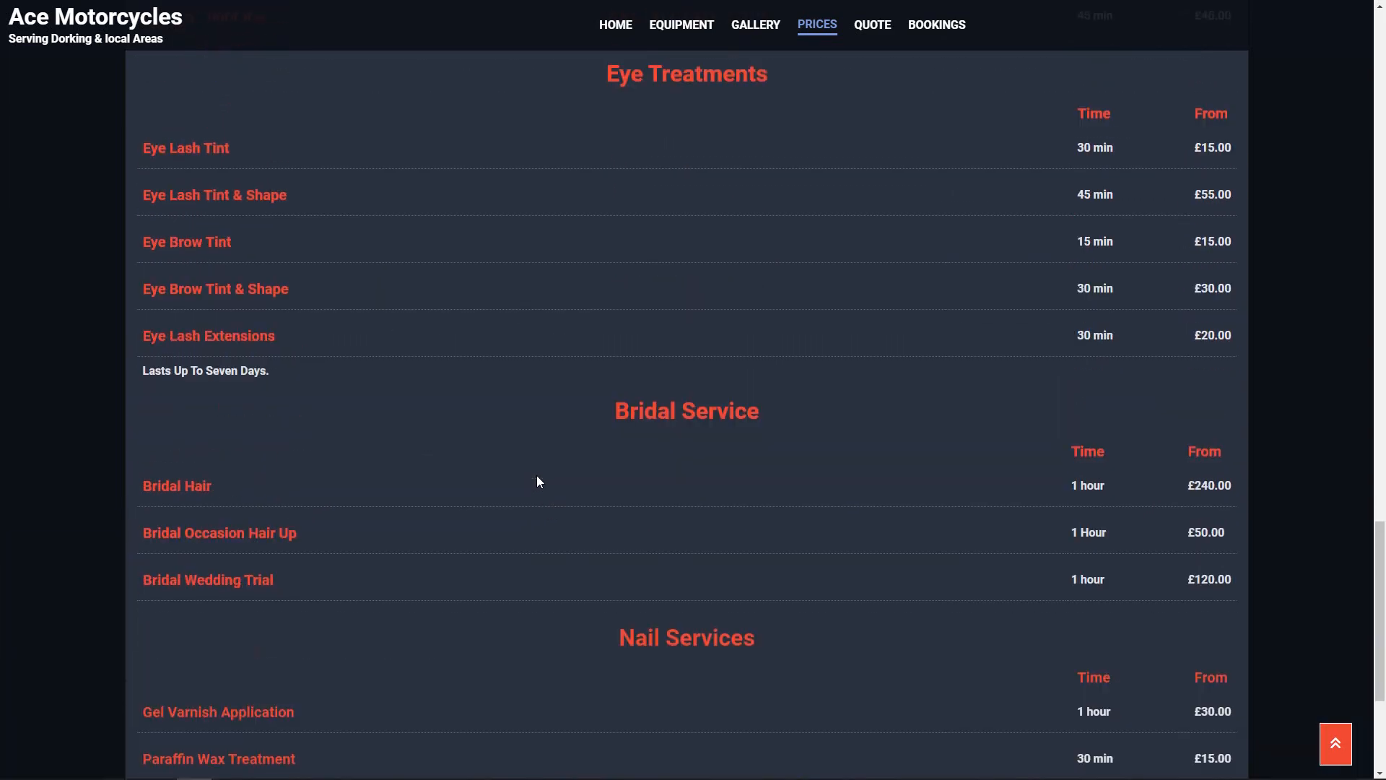
scroll(537, 467, "up", 20)
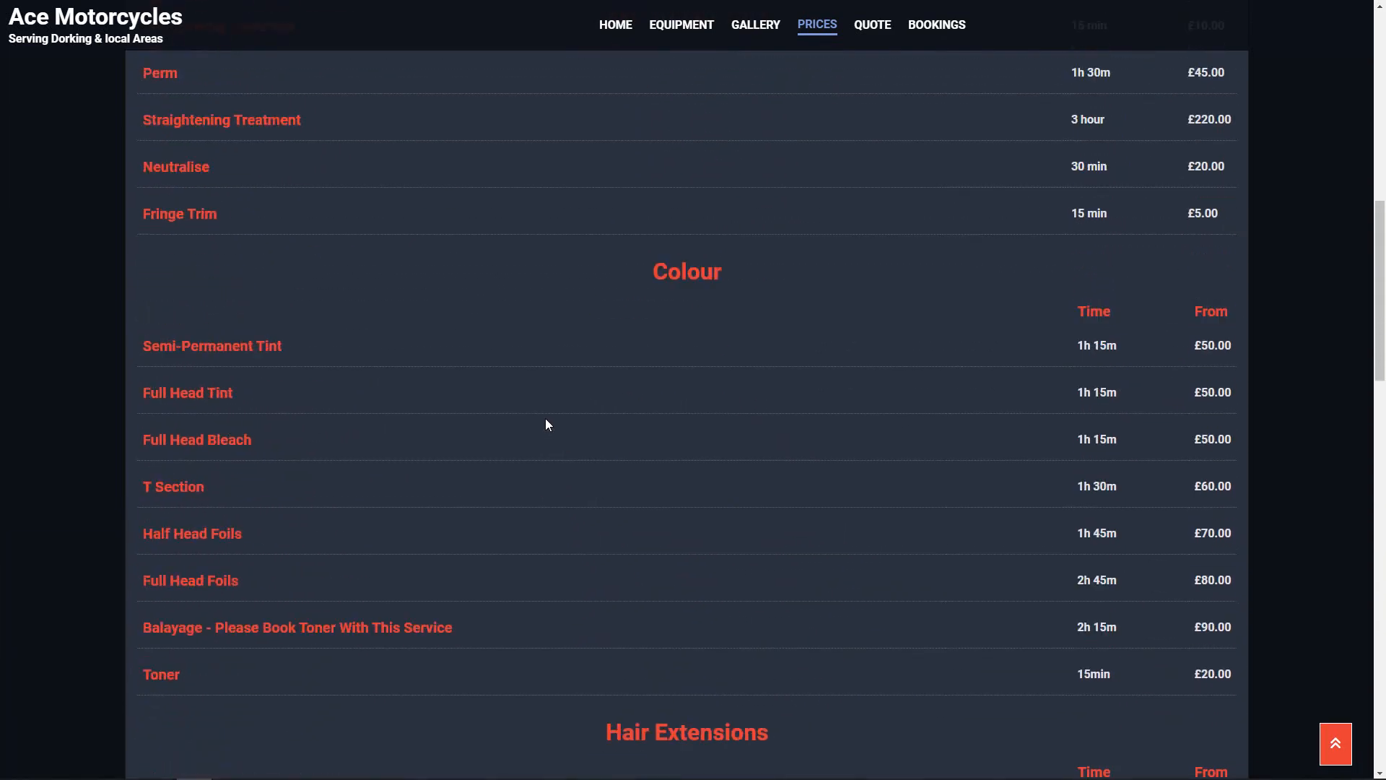
scroll(559, 435, "up", 3)
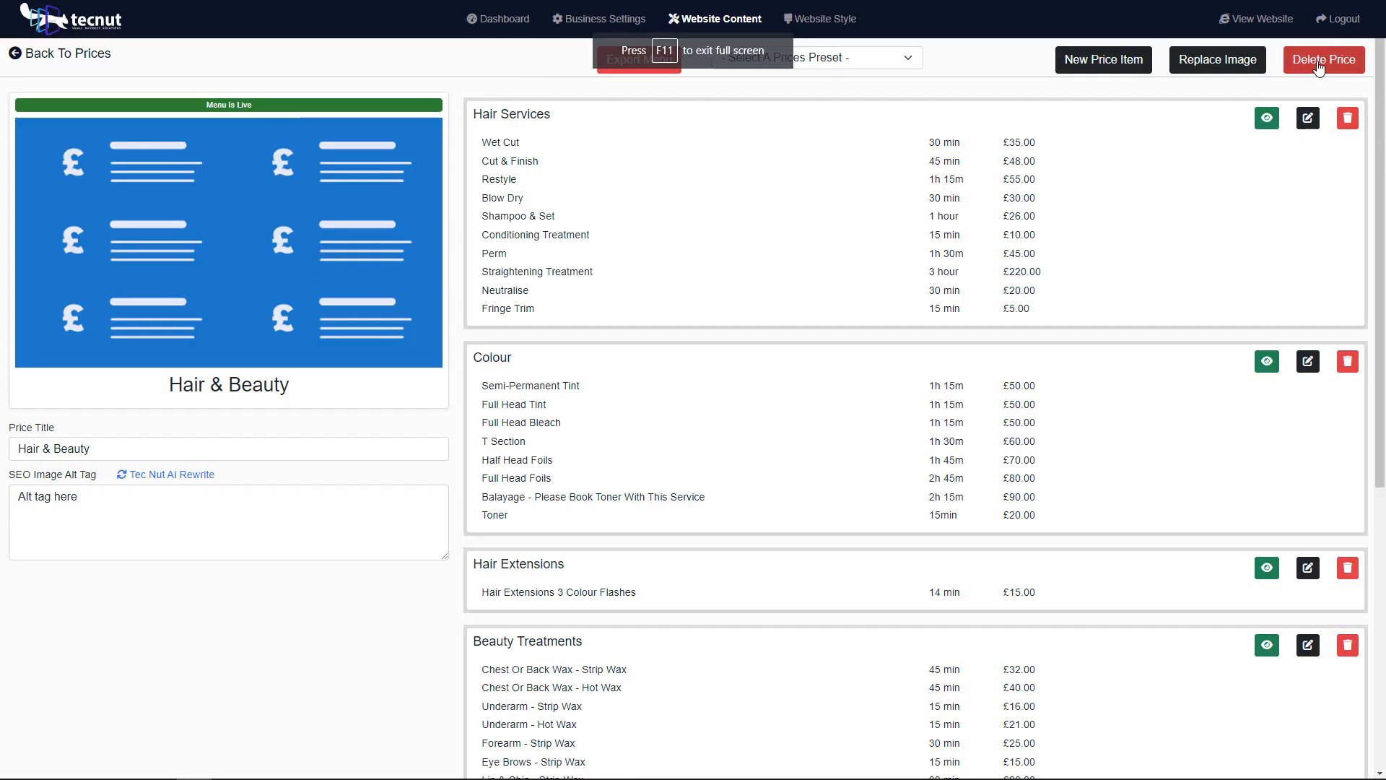
Step: Delete the entire Hair & Beauty price list and confirm the deletion
left_click(1317, 65)
left_click(715, 108)
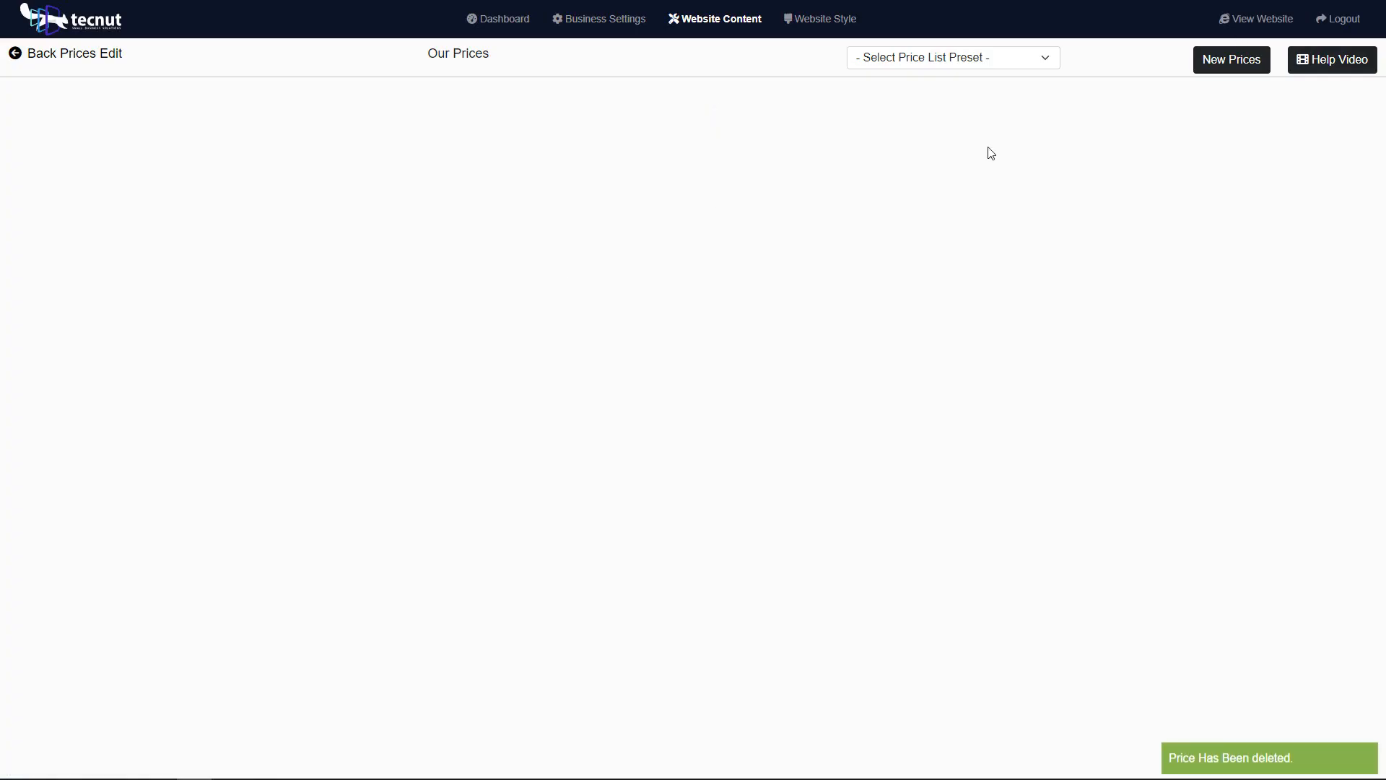
Step: Import the Fresh Fish price list preset into Our Prices
left_click(992, 57)
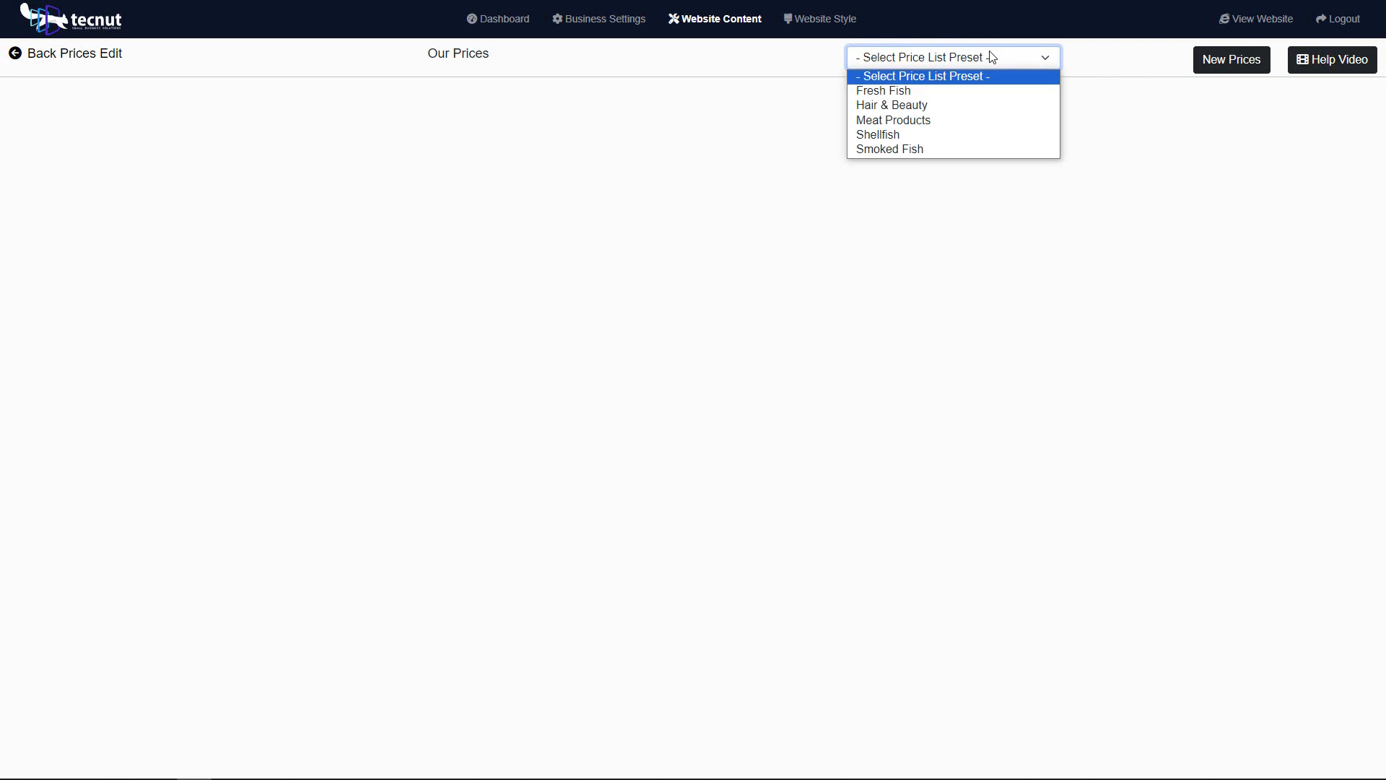
left_click(953, 91)
left_click(1109, 63)
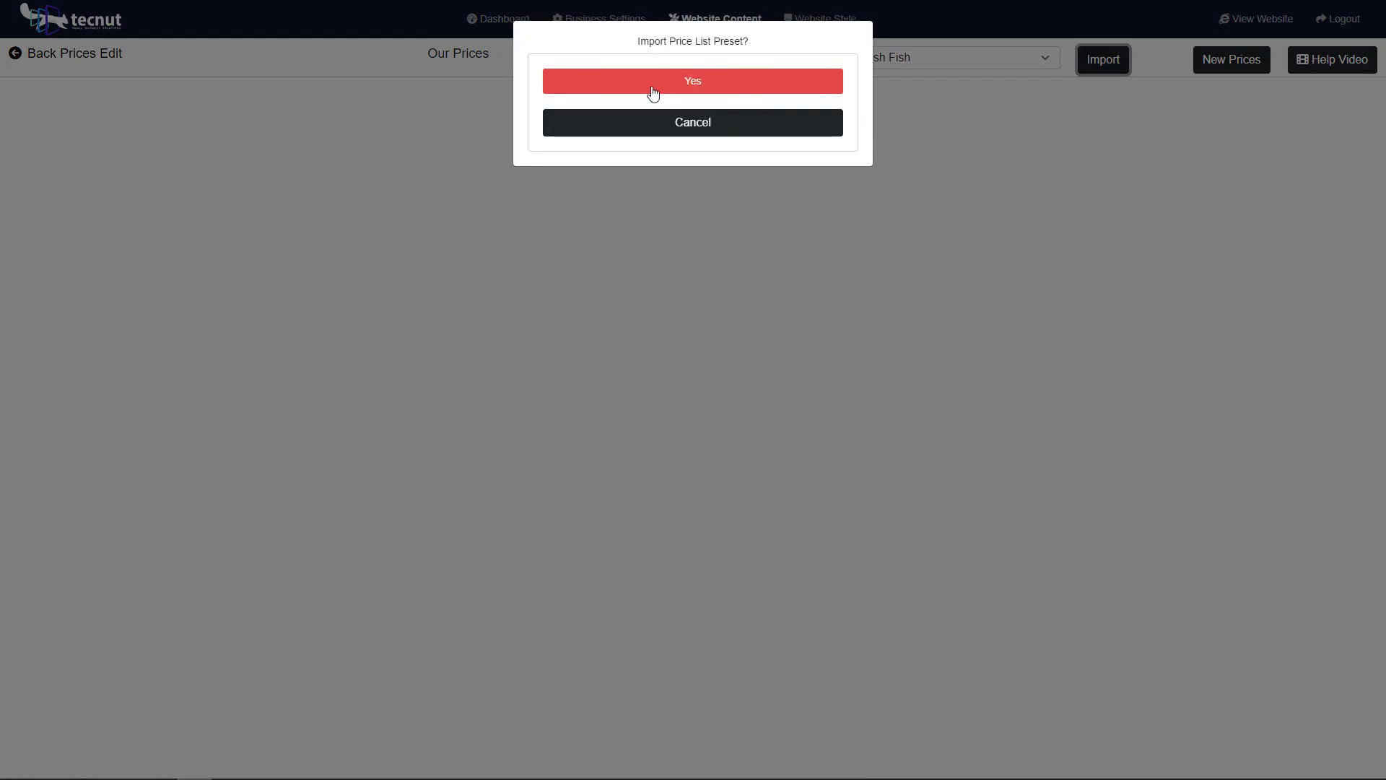
left_click(653, 89)
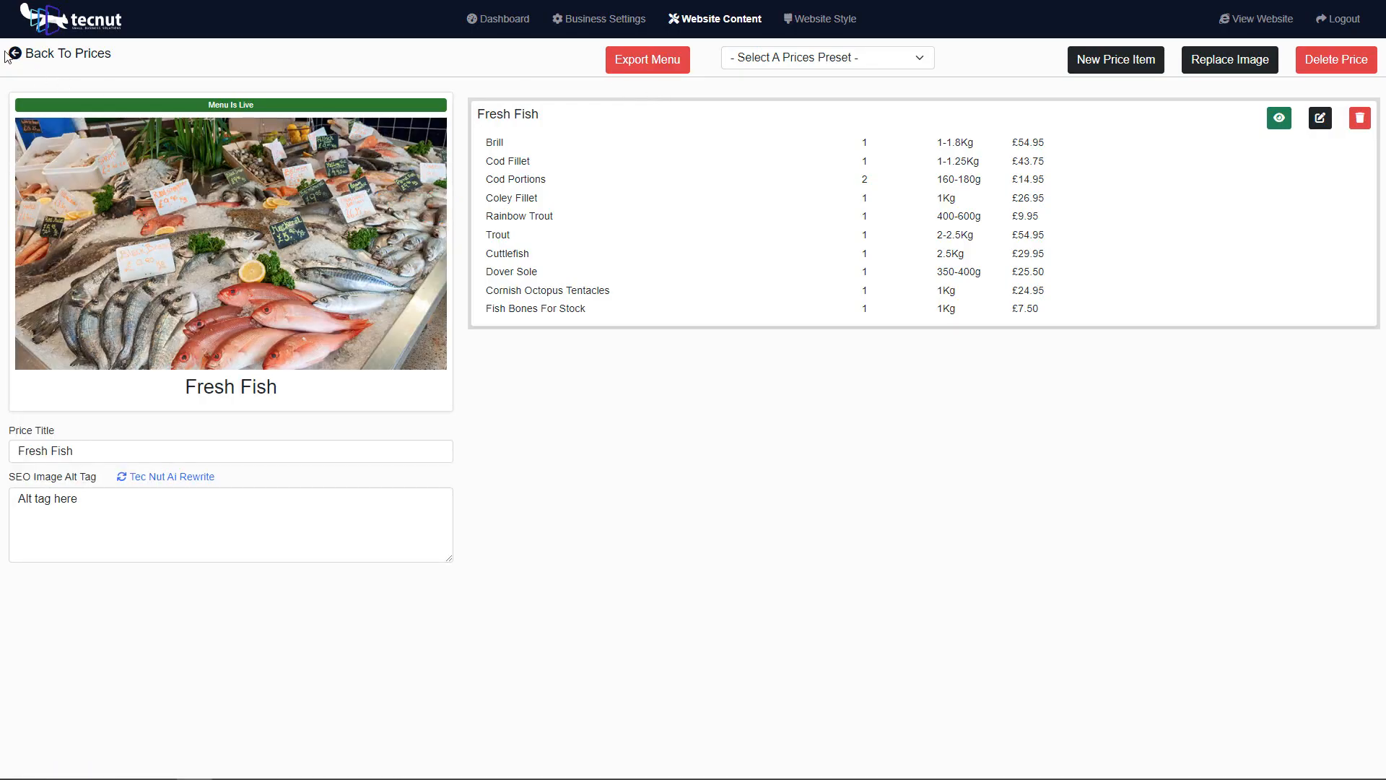
Step: Return to the price lists and import the Shellfish preset as an additional list
left_click(50, 54)
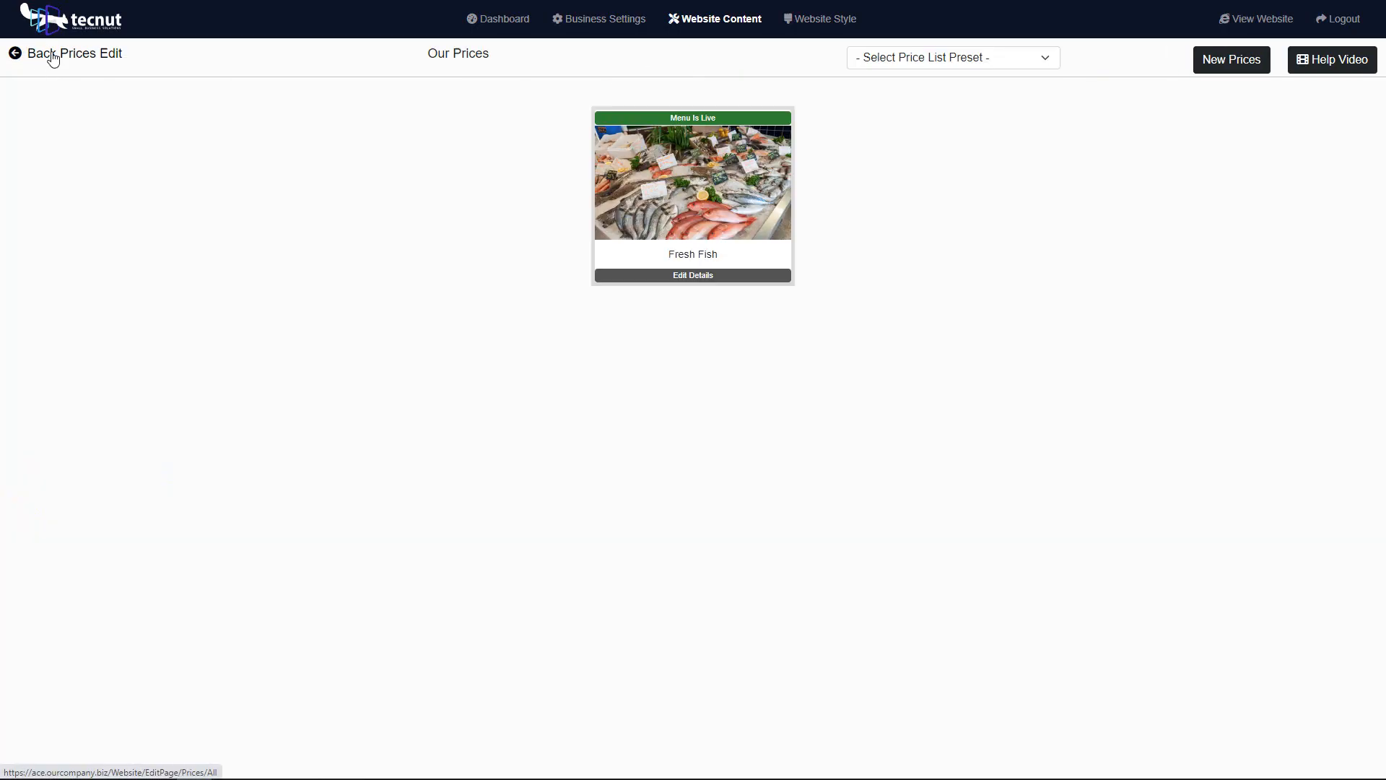
left_click(959, 57)
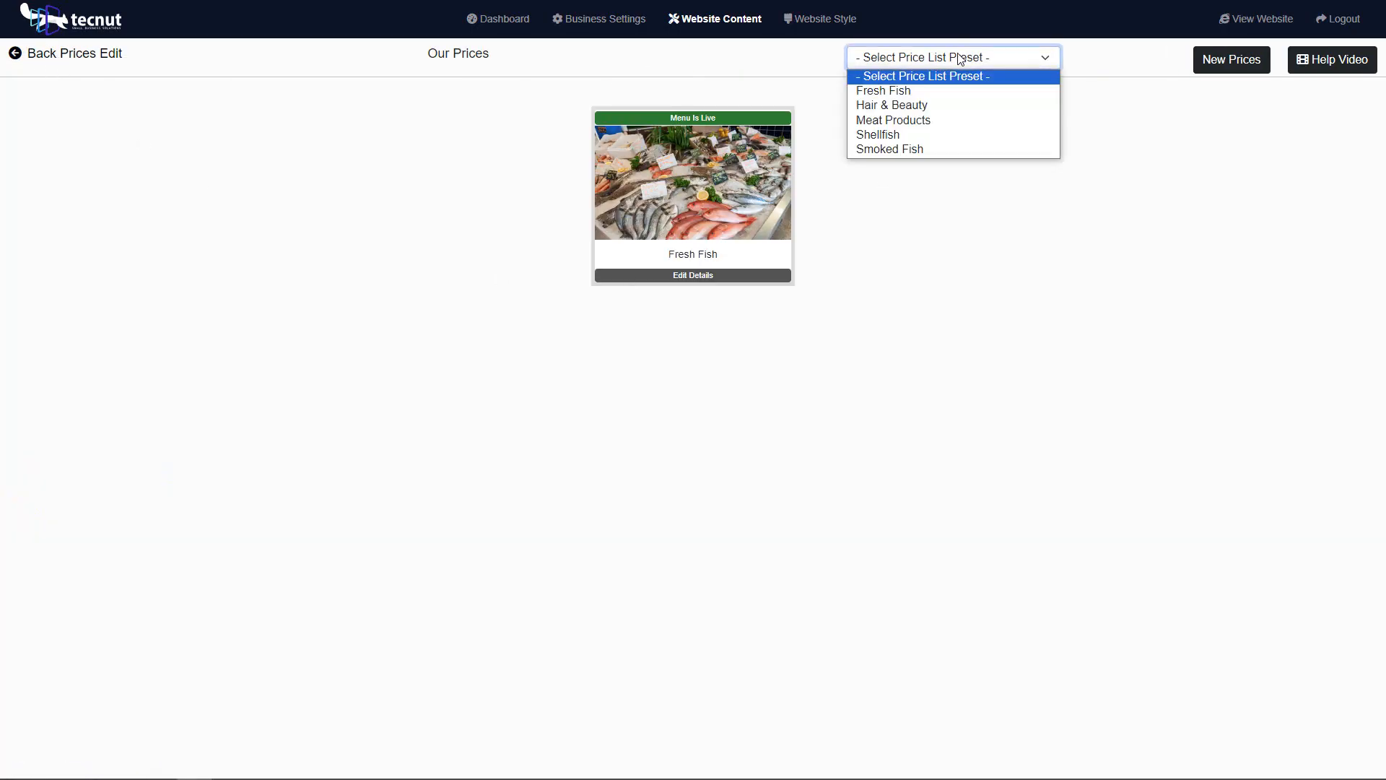
left_click(954, 136)
left_click(1118, 63)
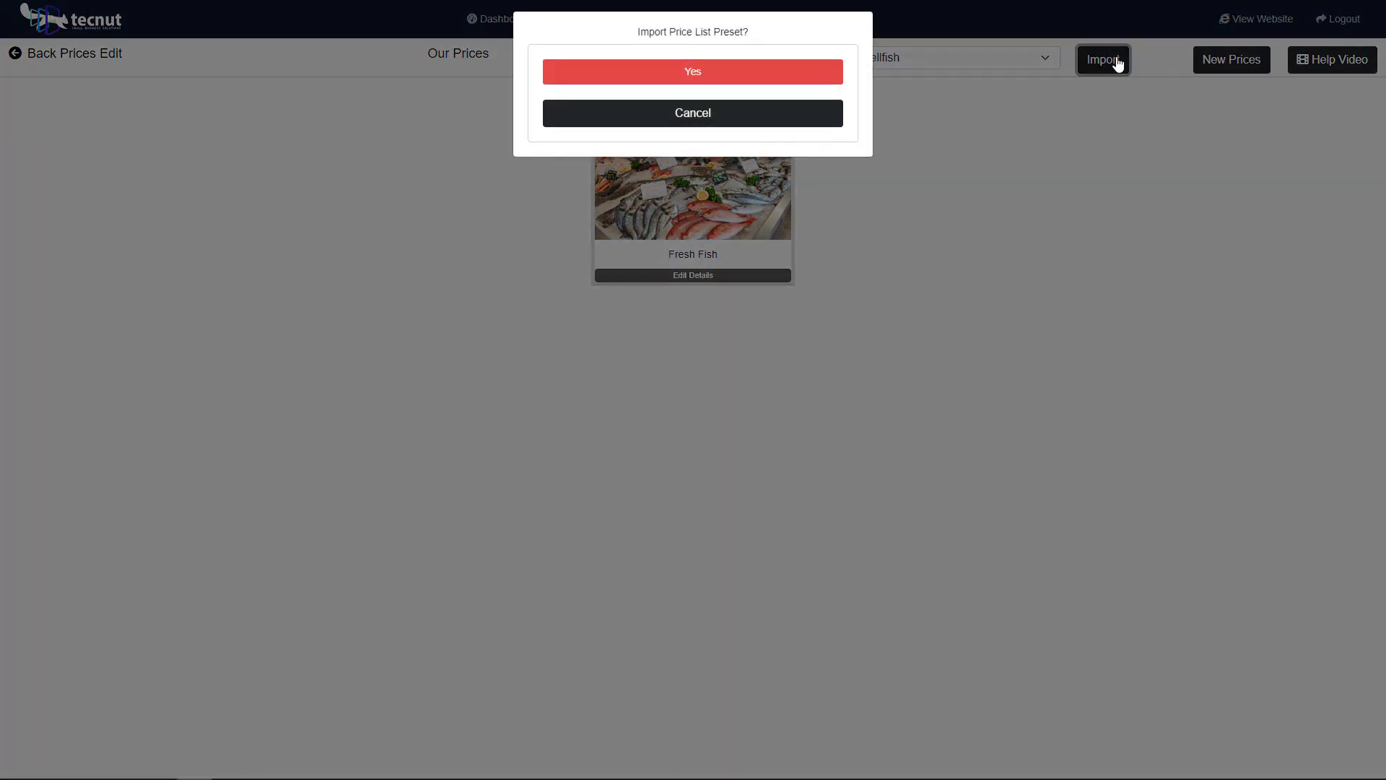
left_click(727, 84)
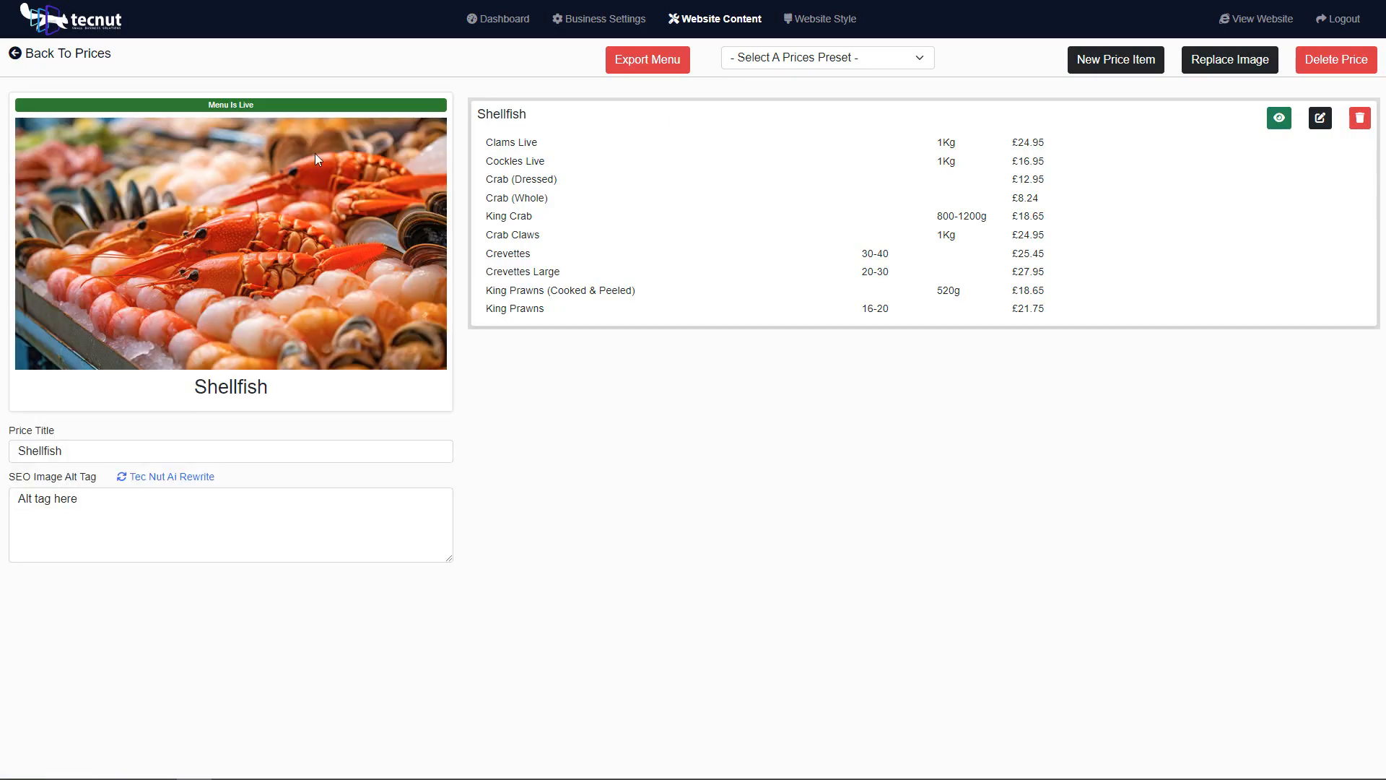
Step: Import the Smoked Fish preset as an additional price list and return to the price lists overview
left_click(68, 56)
left_click(993, 61)
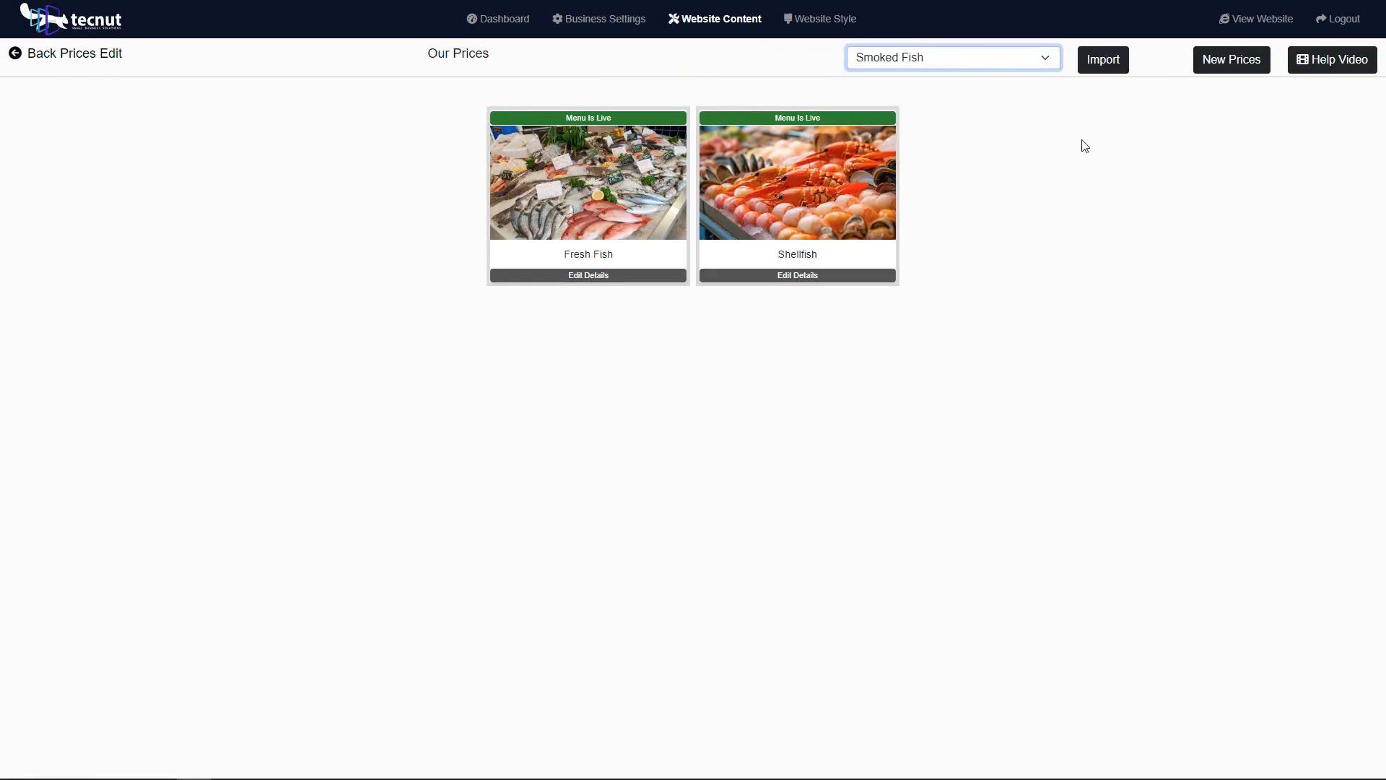
left_click(1098, 59)
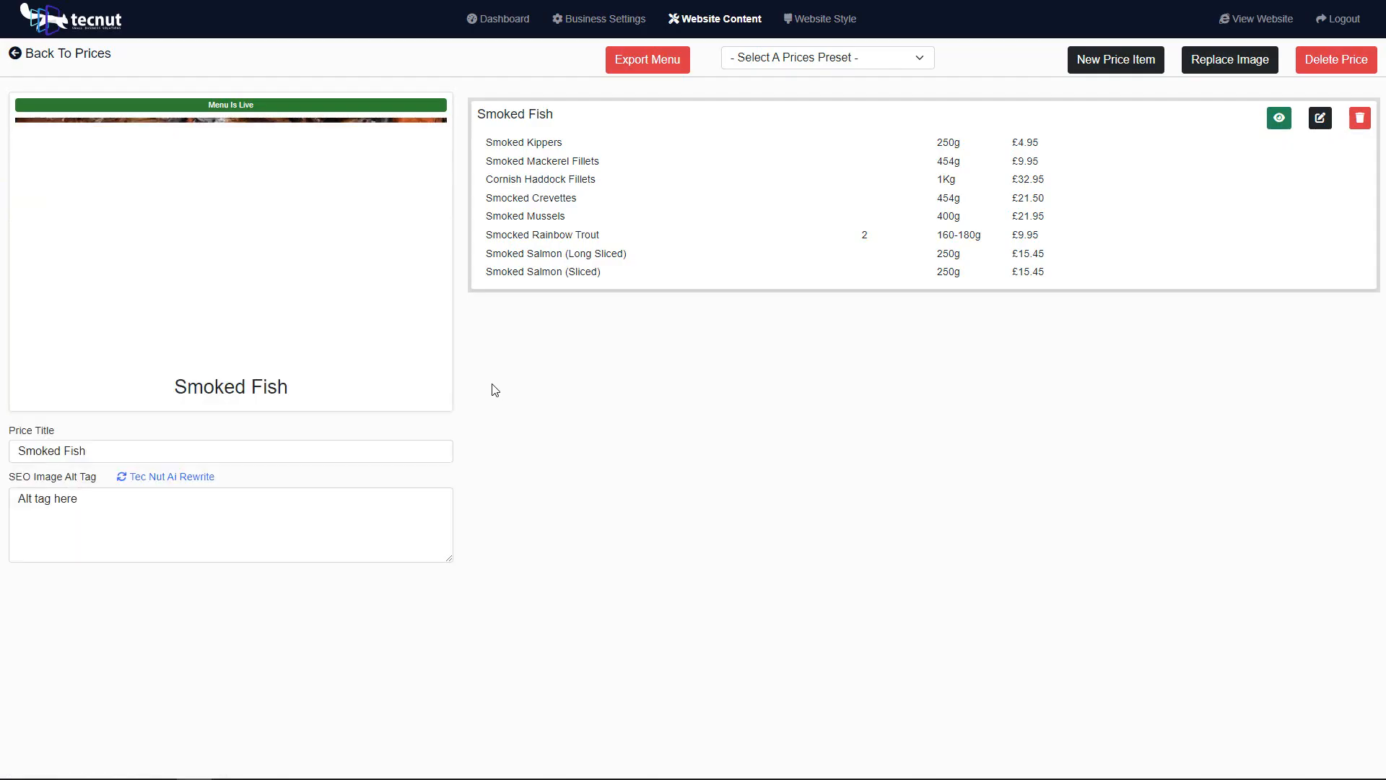
left_click(70, 61)
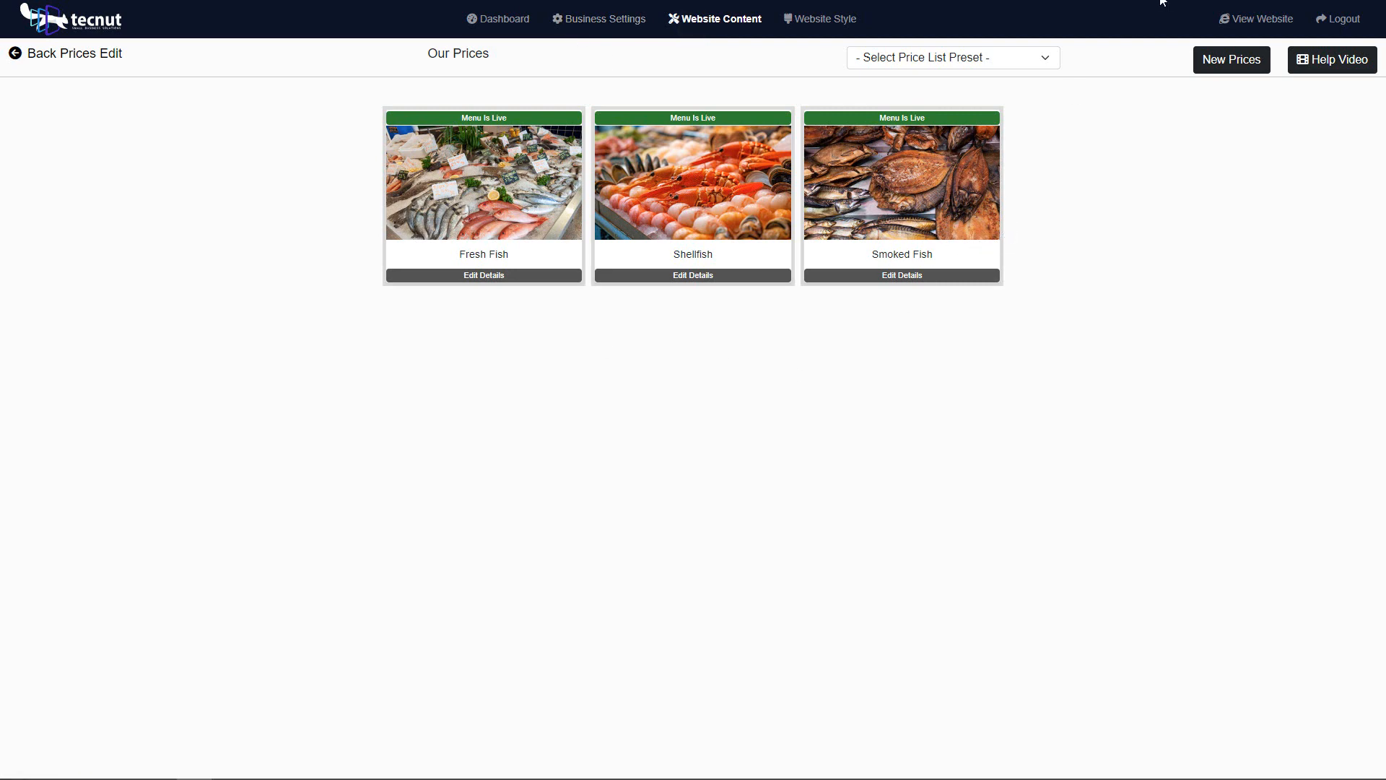
Step: View the live website's Prices page and examine the Fresh Fish list's items, portions, weights and prices
left_click(1246, 22)
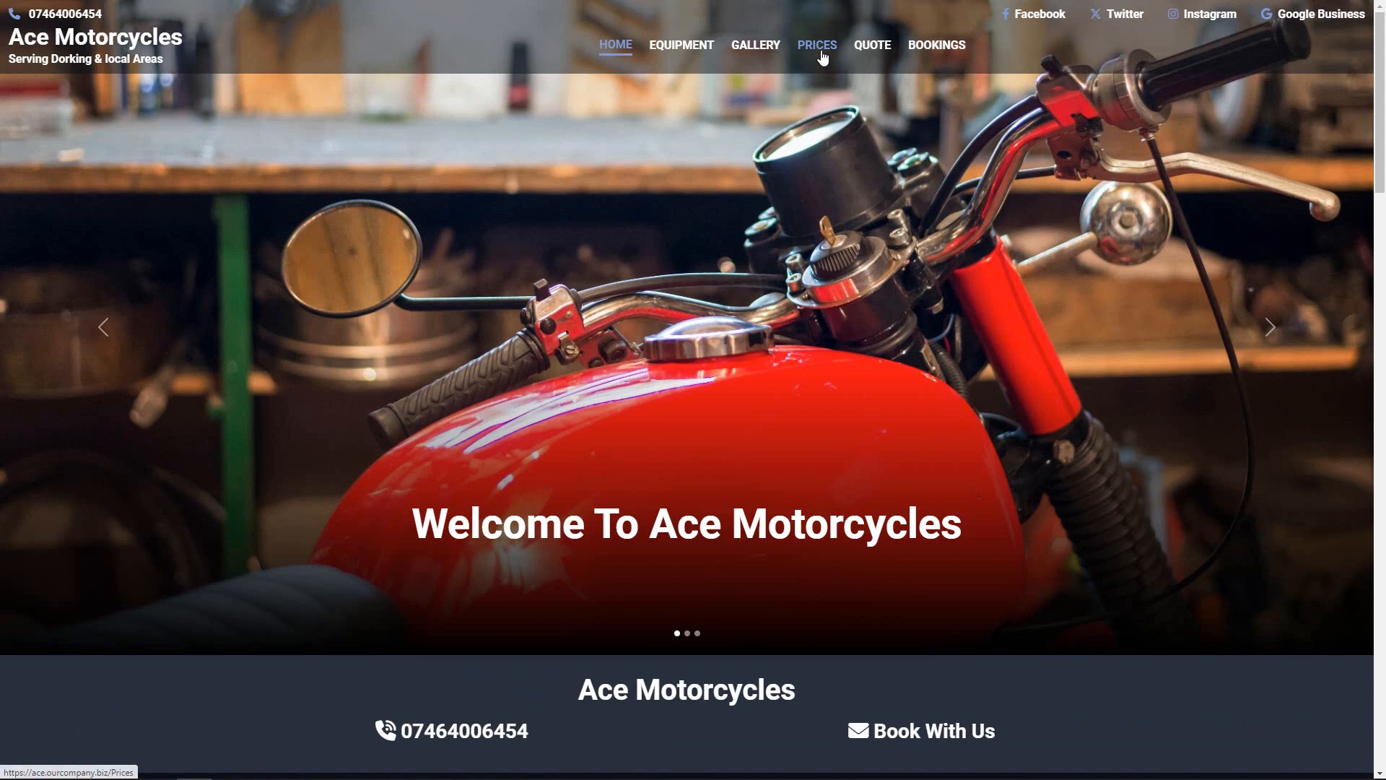
left_click(821, 55)
scroll(409, 257, "down", 1)
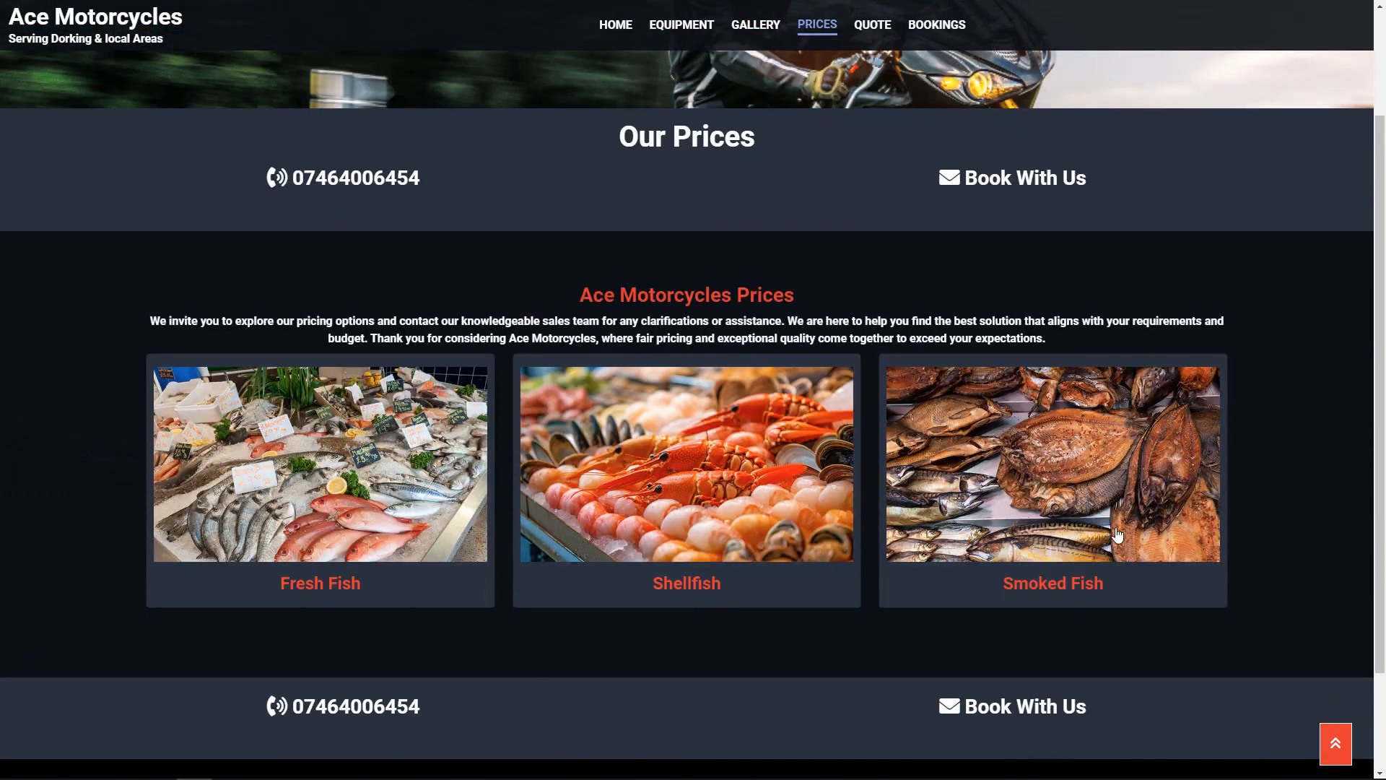
scroll(670, 691, "down", 2)
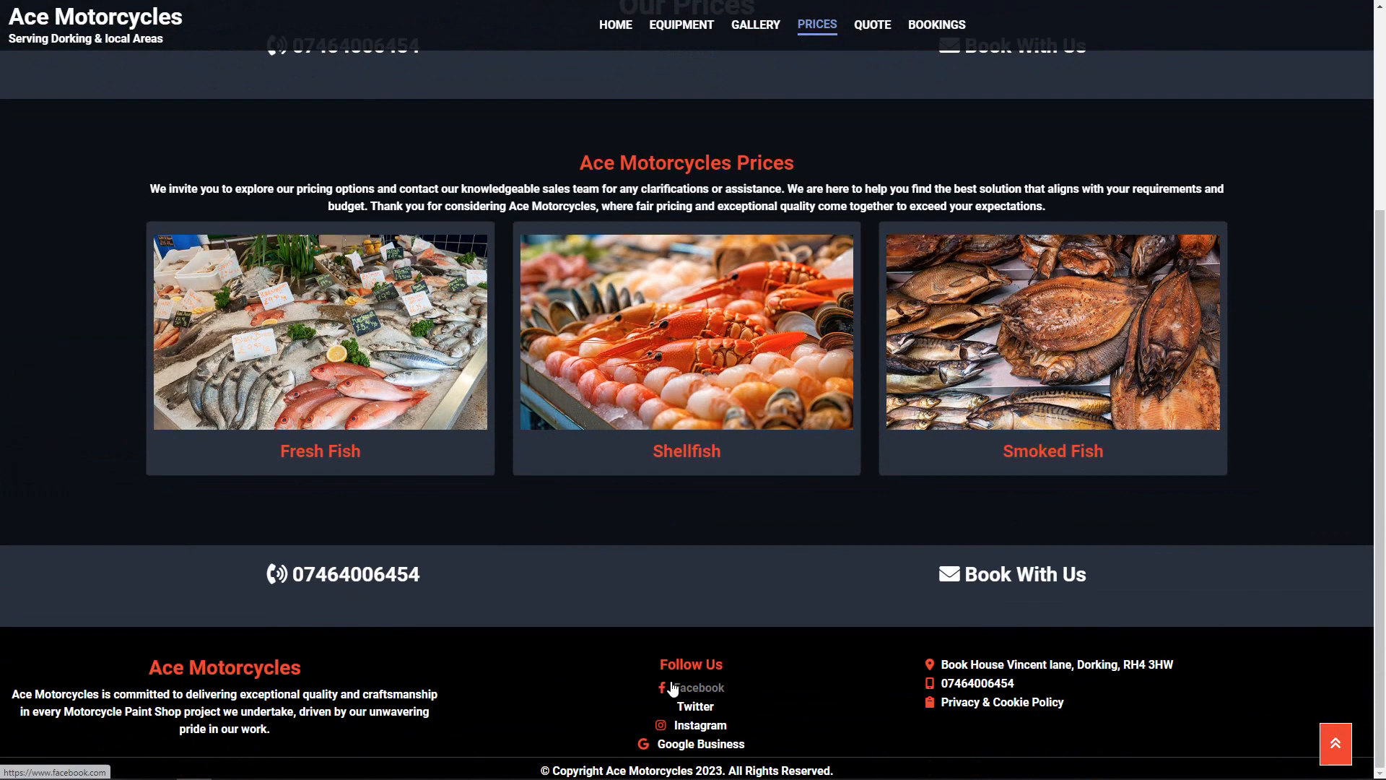
left_click(348, 372)
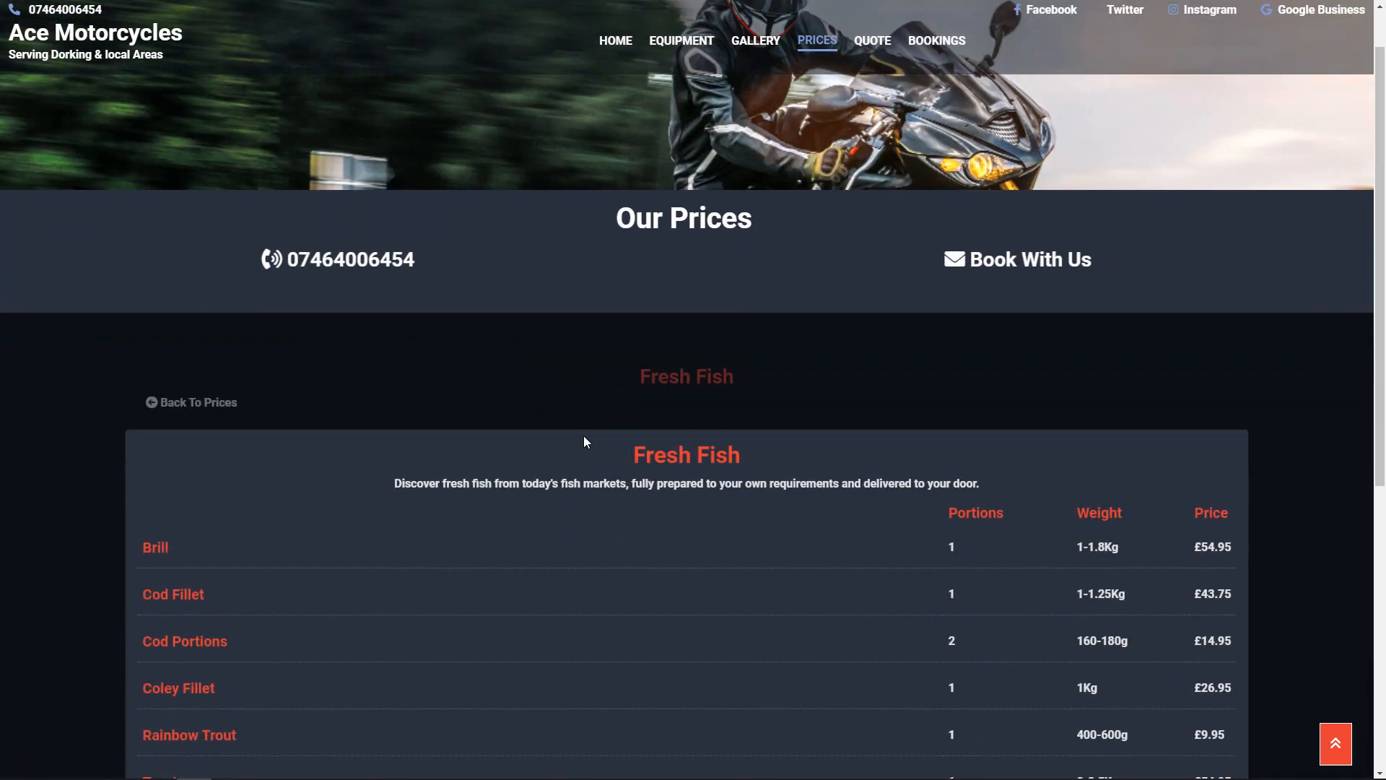
scroll(583, 435, "down", 5)
scroll(700, 518, "up", 3)
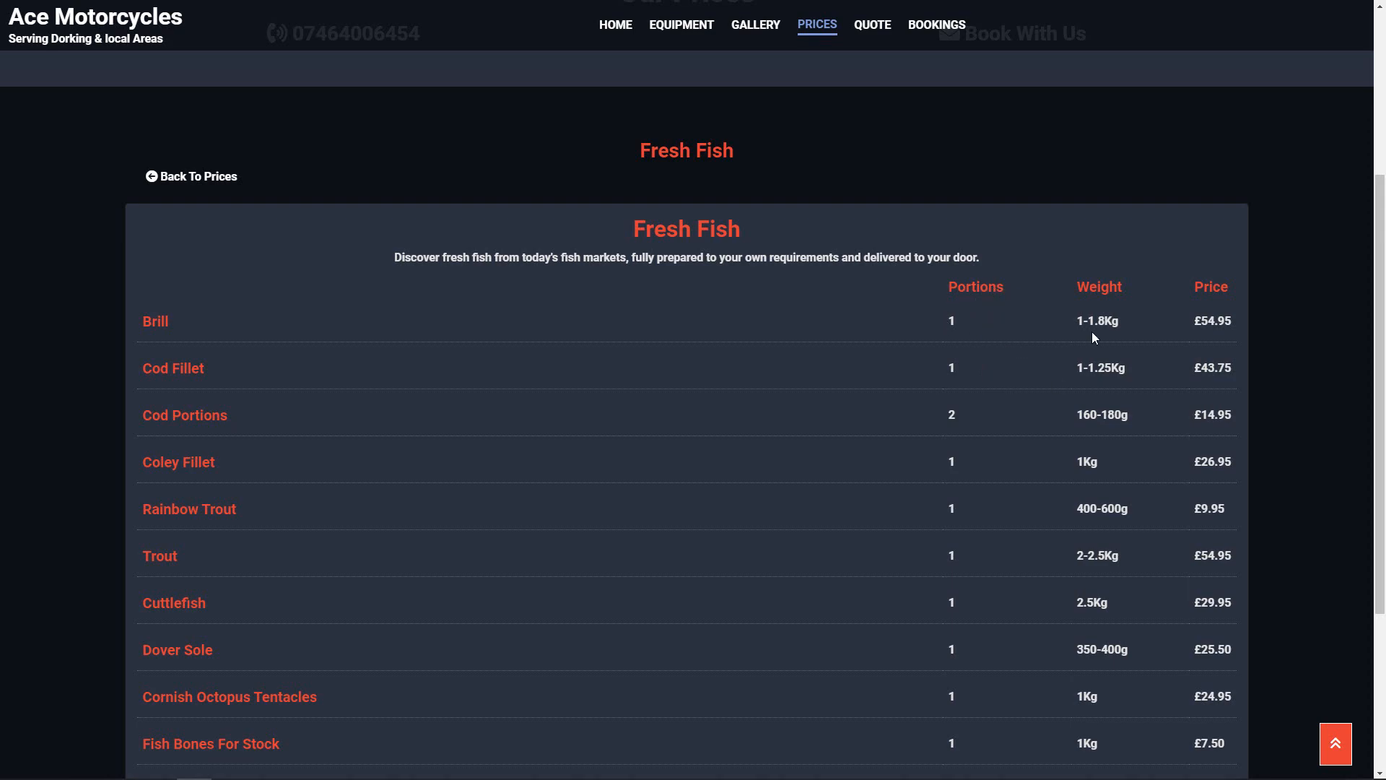
scroll(638, 387, "up", 4)
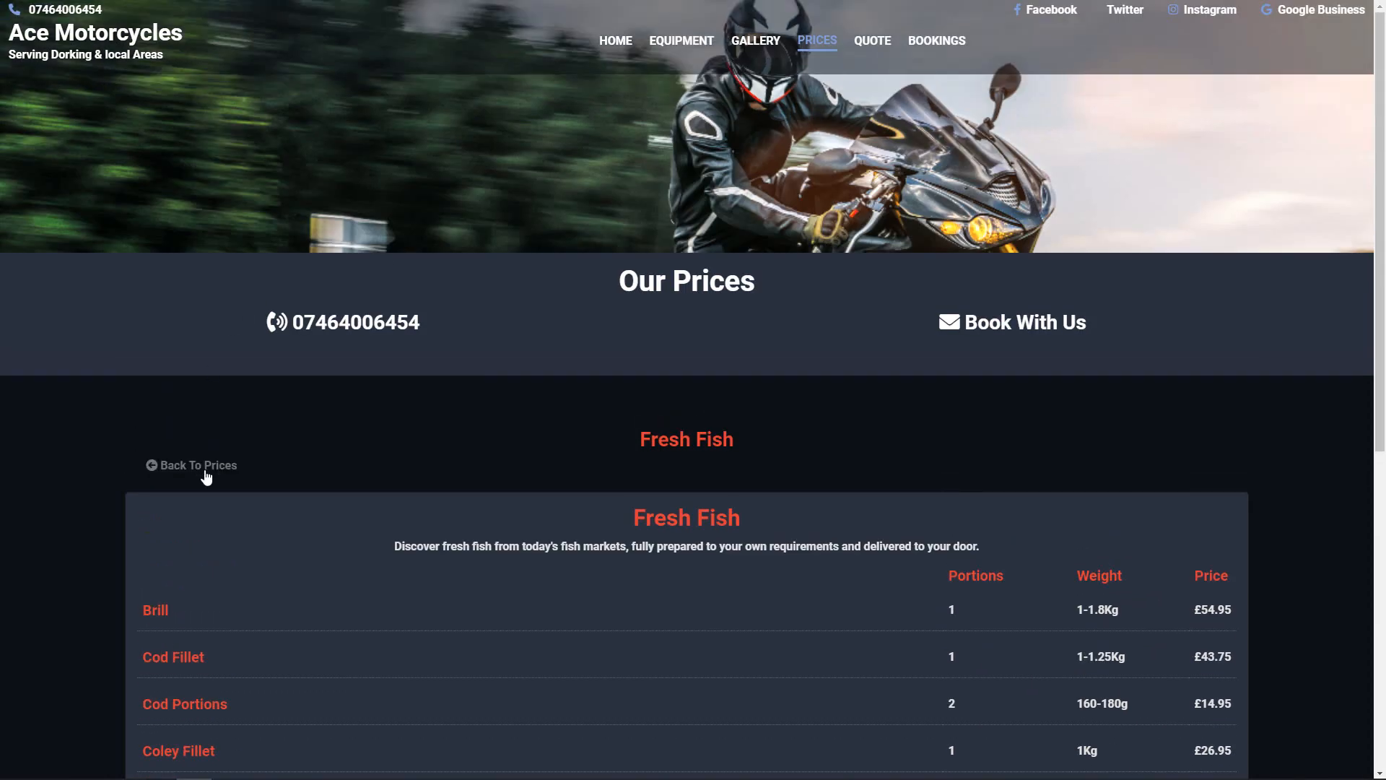
Step: Go back to the live price lists and examine the Smoked Fish list's items, weights and prices
left_click(206, 468)
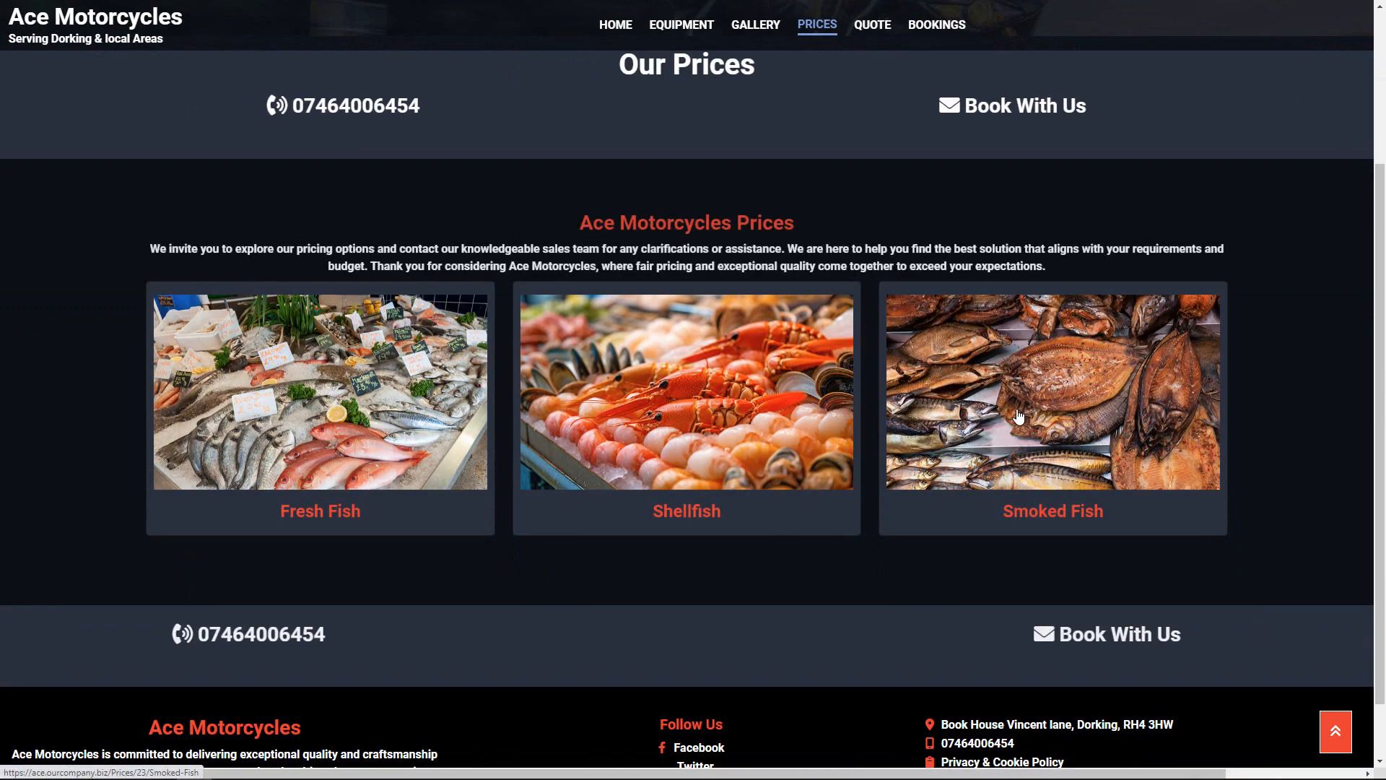
left_click(949, 403)
scroll(635, 414, "down", 7)
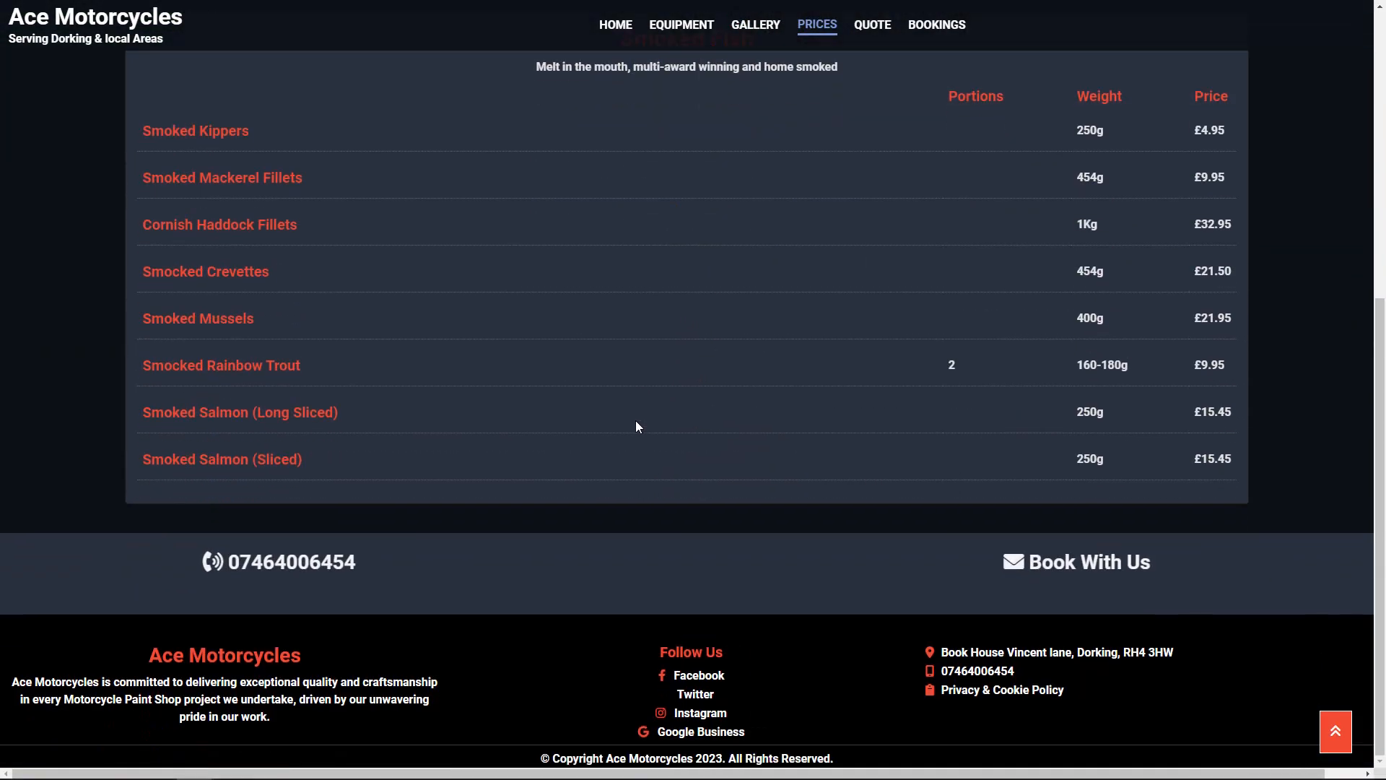
scroll(635, 421, "up", 3)
scroll(633, 425, "up", 3)
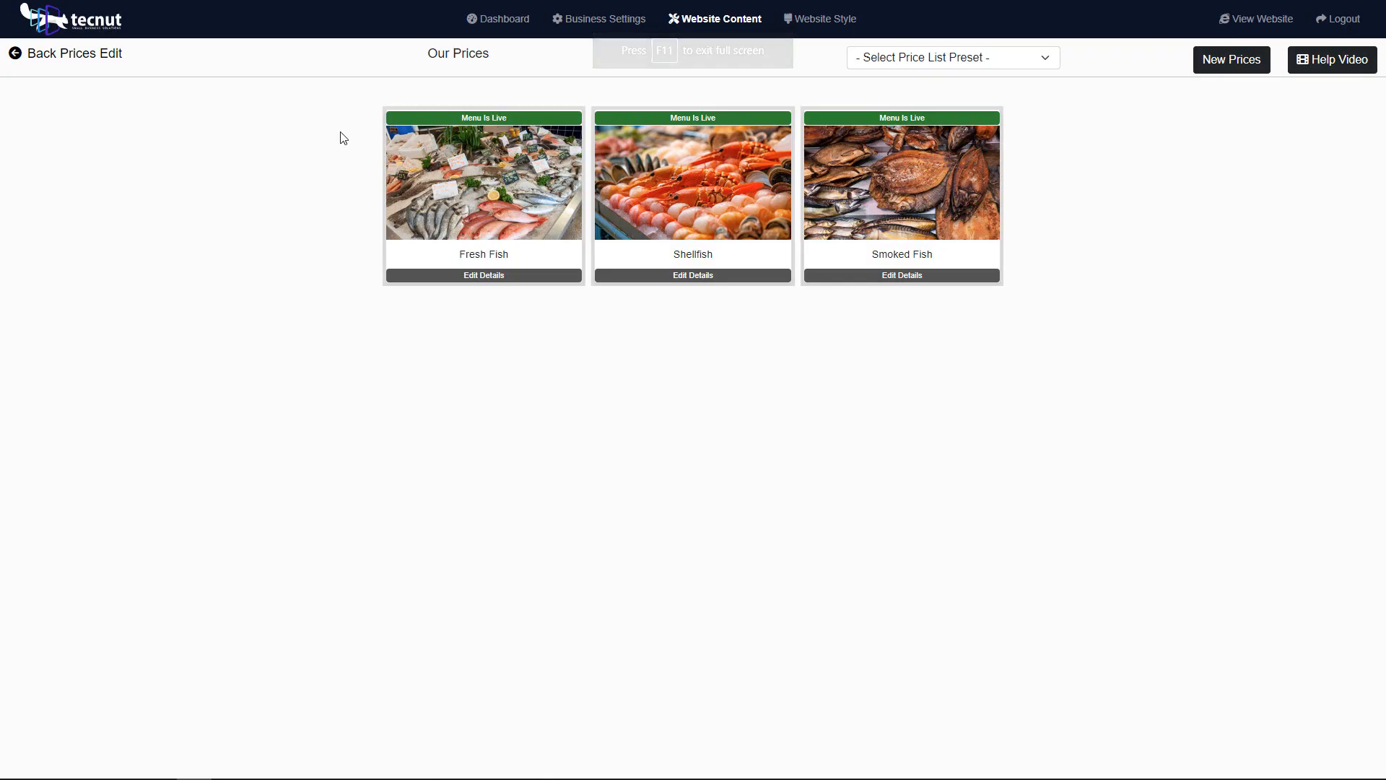
Step: Open the Fresh Fish price list's details in the site editor and rewrite its SEO image alt tag with AI
left_click(513, 280)
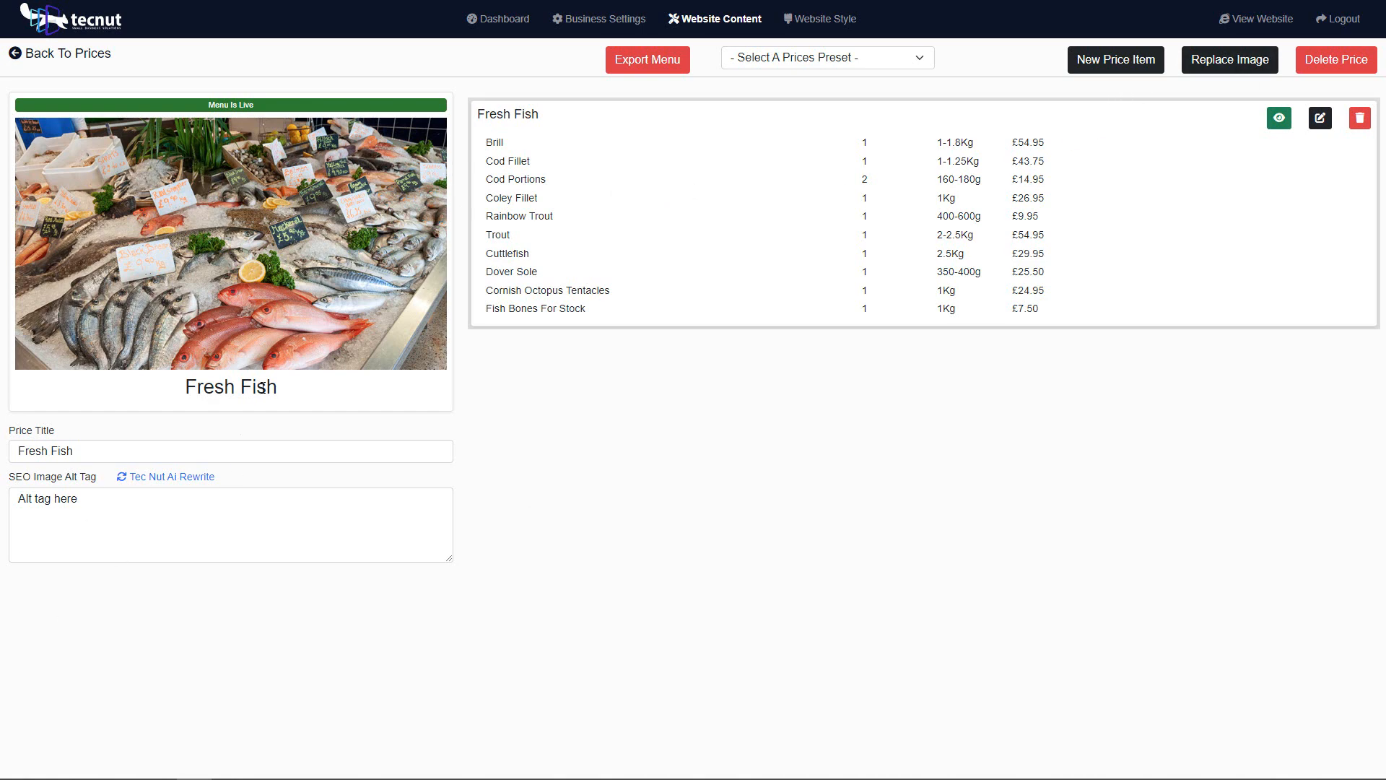
triple_click(74, 452)
left_click(179, 428)
left_click(174, 479)
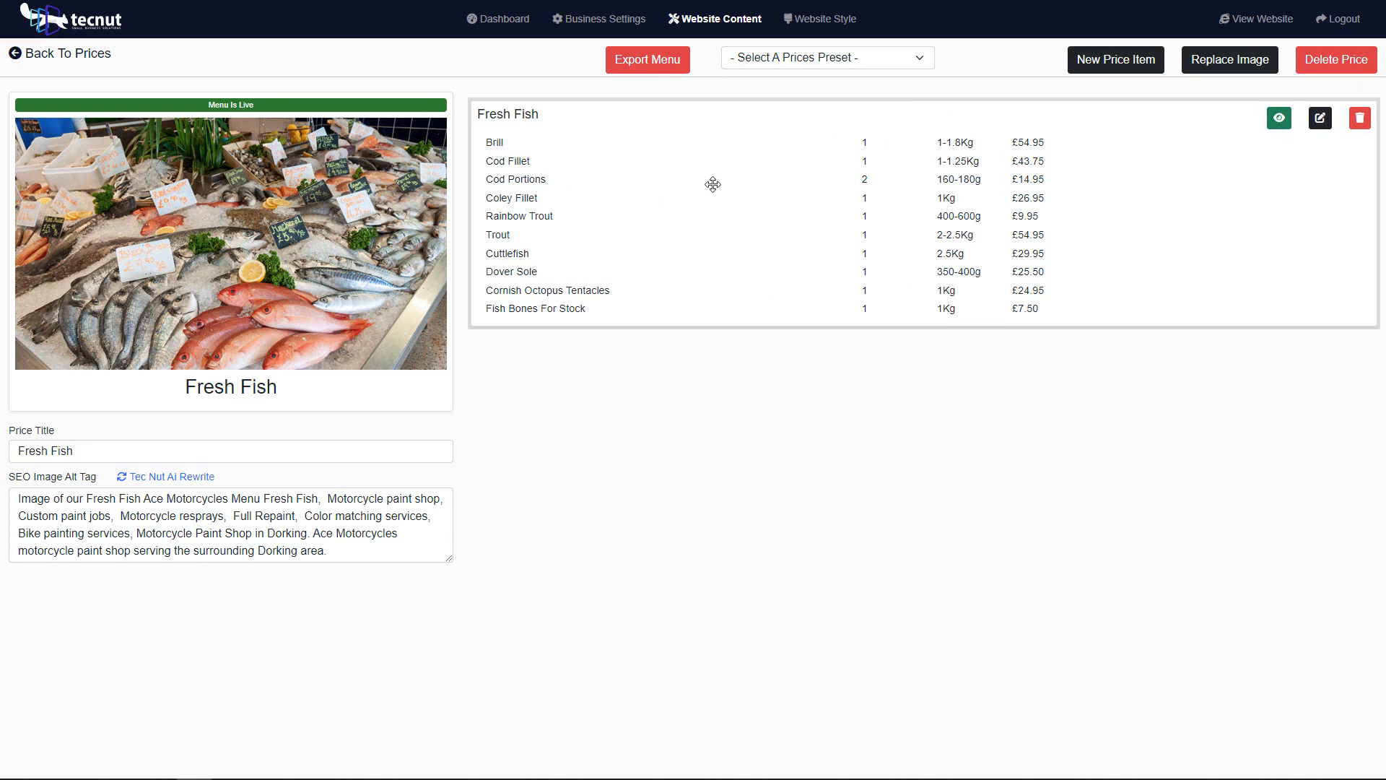
left_click(834, 61)
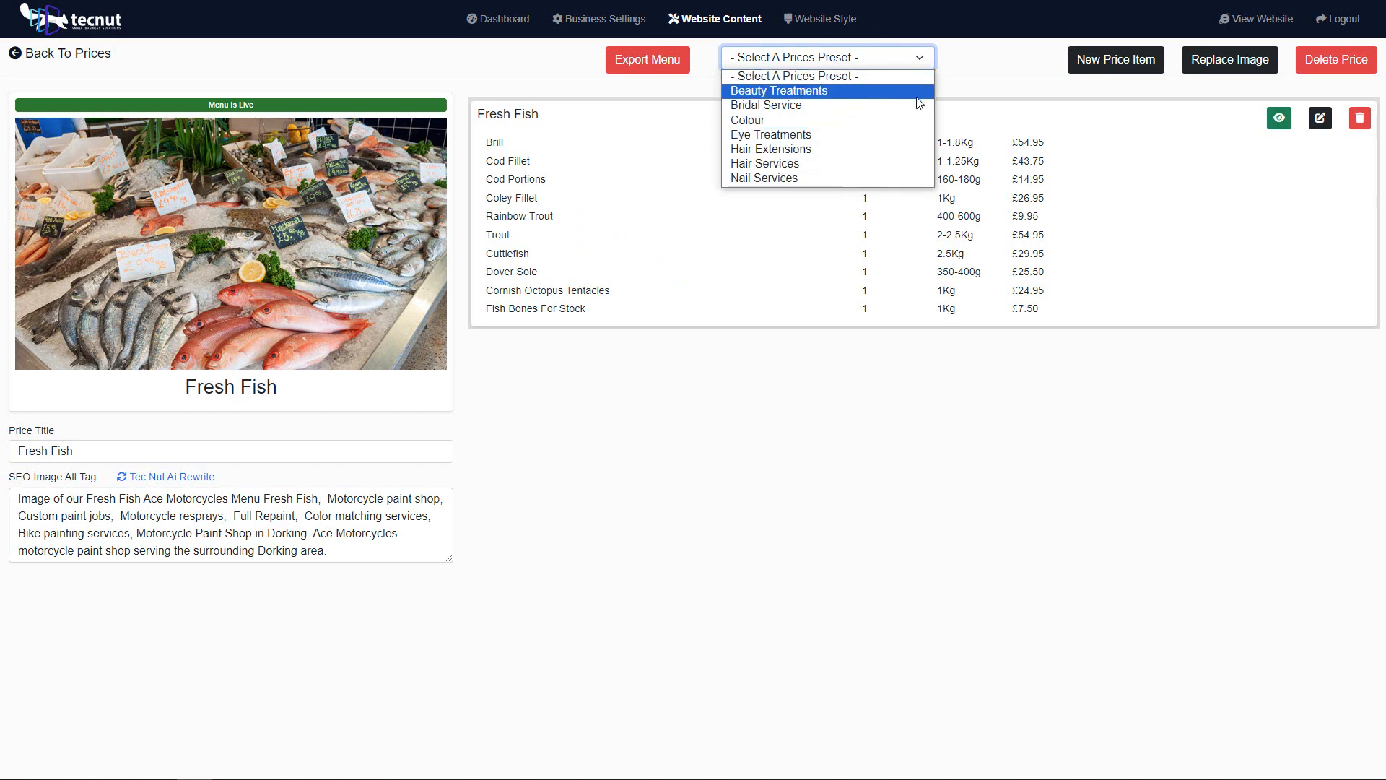
left_click(975, 80)
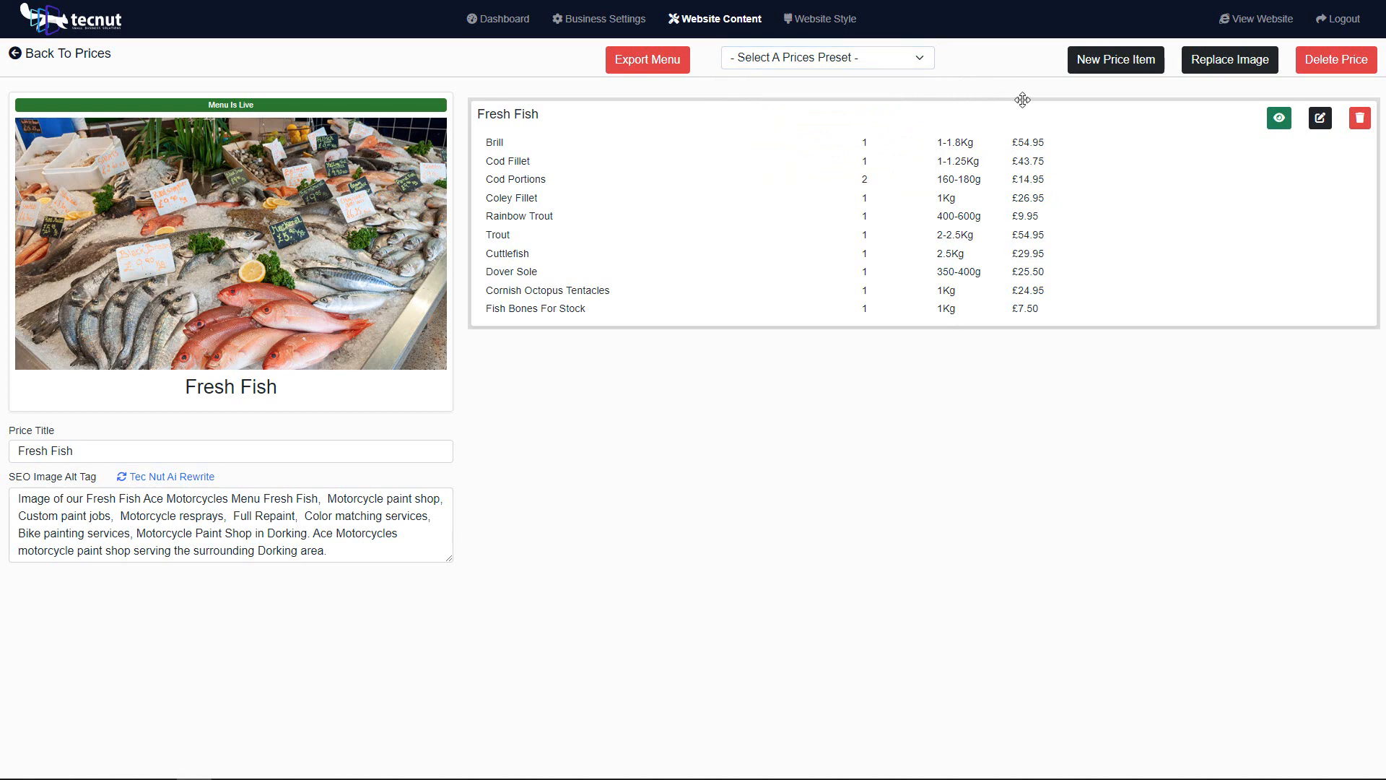
Step: Start a new price category in the Fresh Fish list titled "Gift Box", leaving its description empty
left_click(1120, 63)
left_click(488, 88)
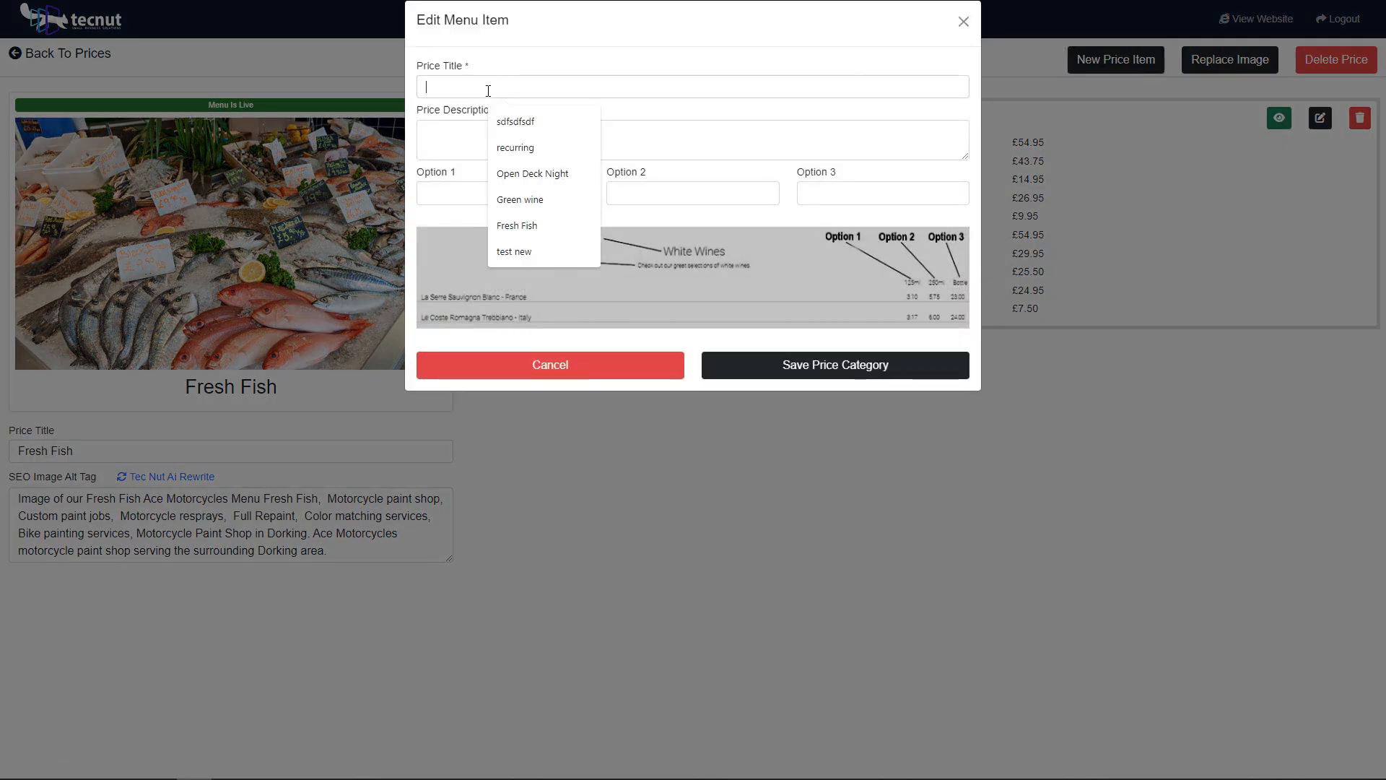
type("Gi")
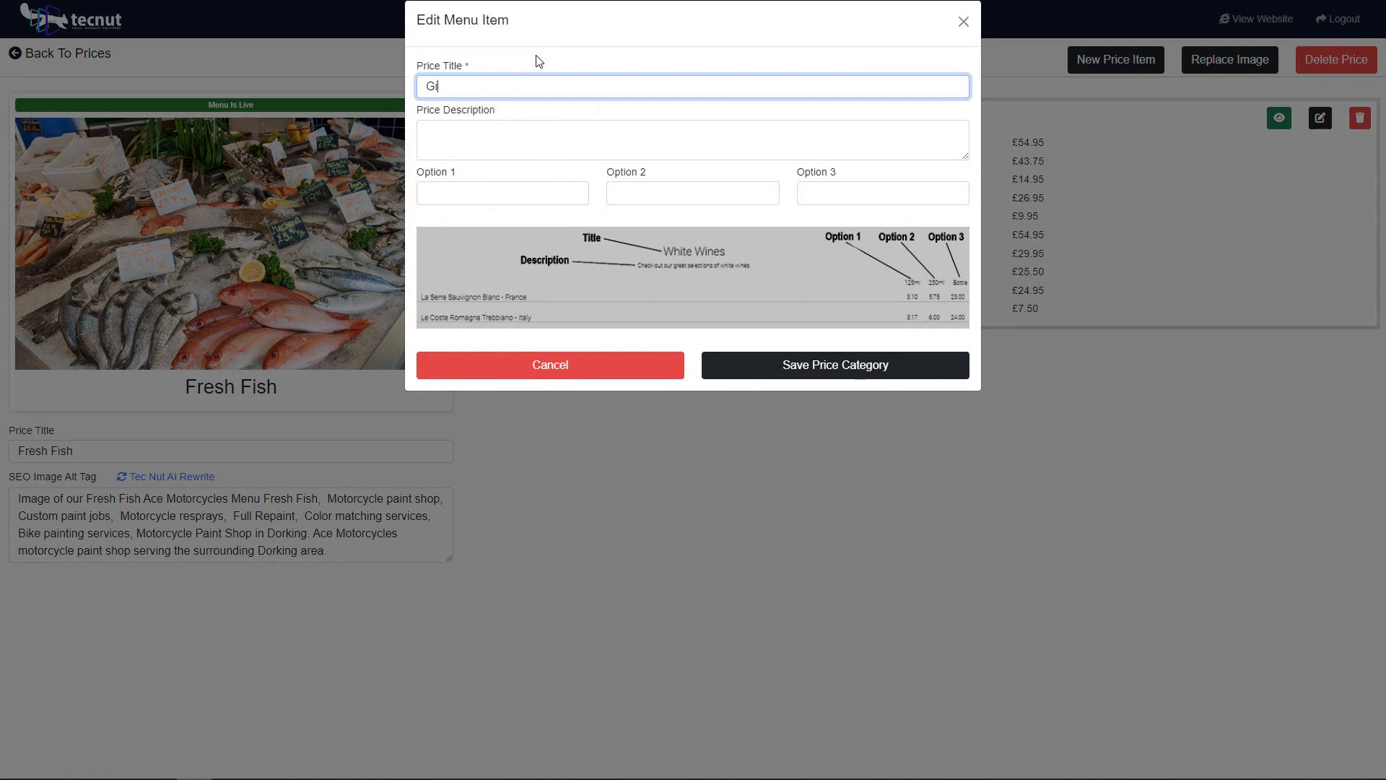
type("ft Box")
left_click(463, 130)
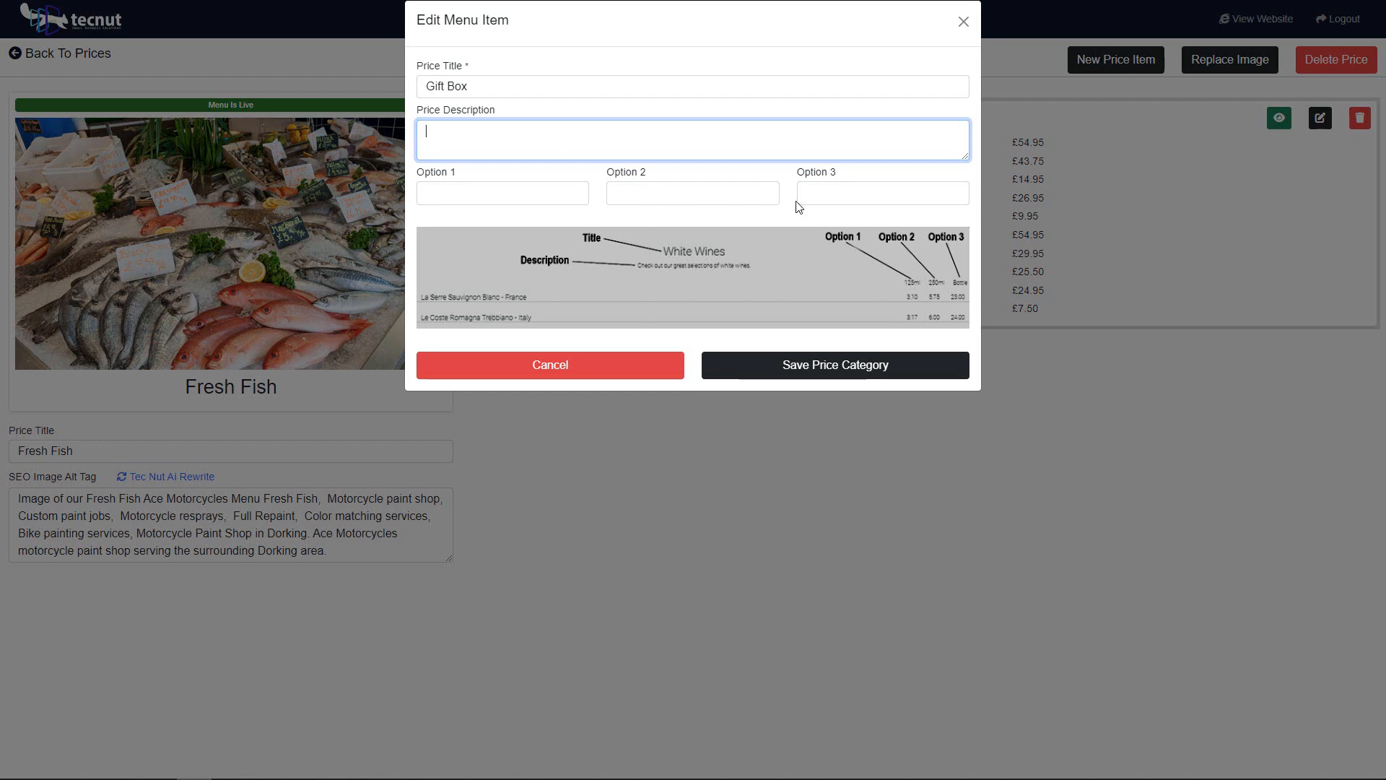
Step: Set the Gift Box category's Option 2 to "Small" and Option 3 to "Large", and save the category
left_click(713, 195)
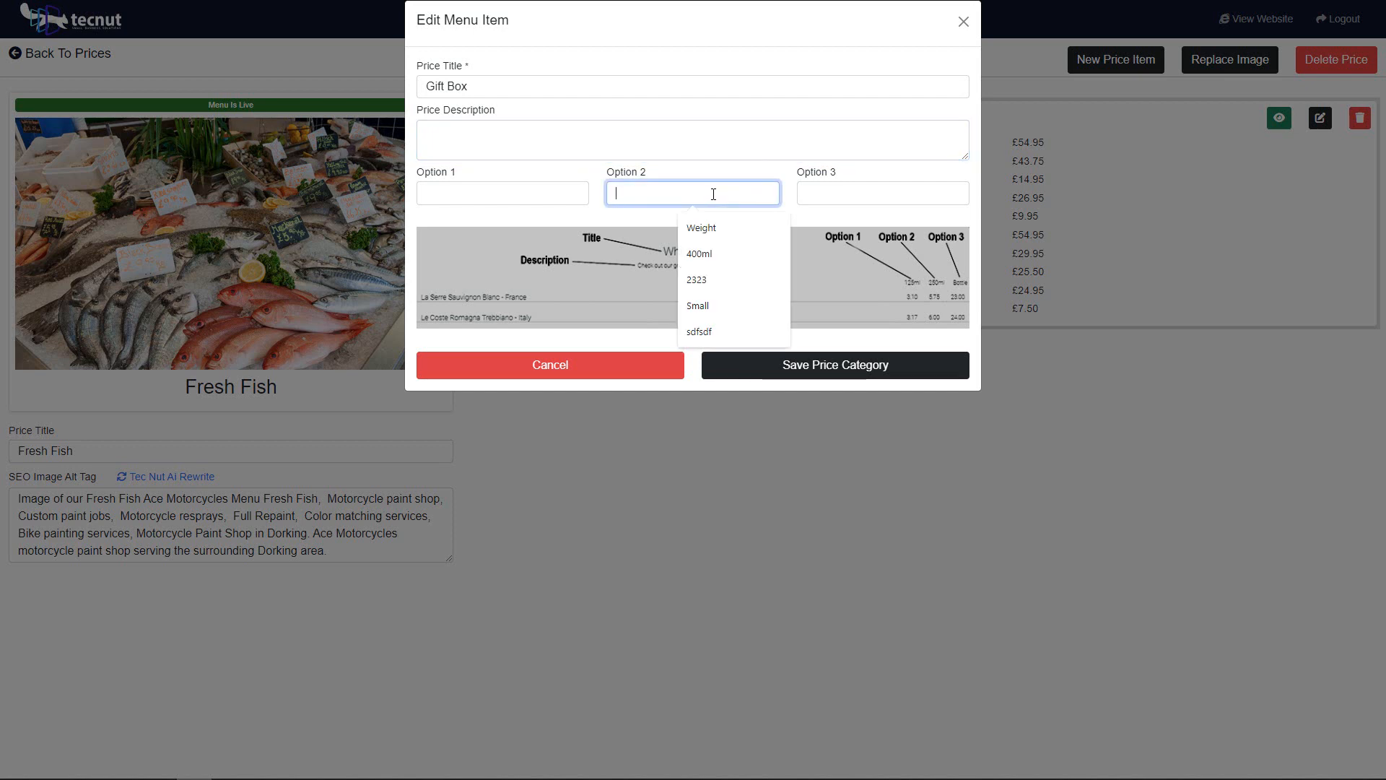
type("Small")
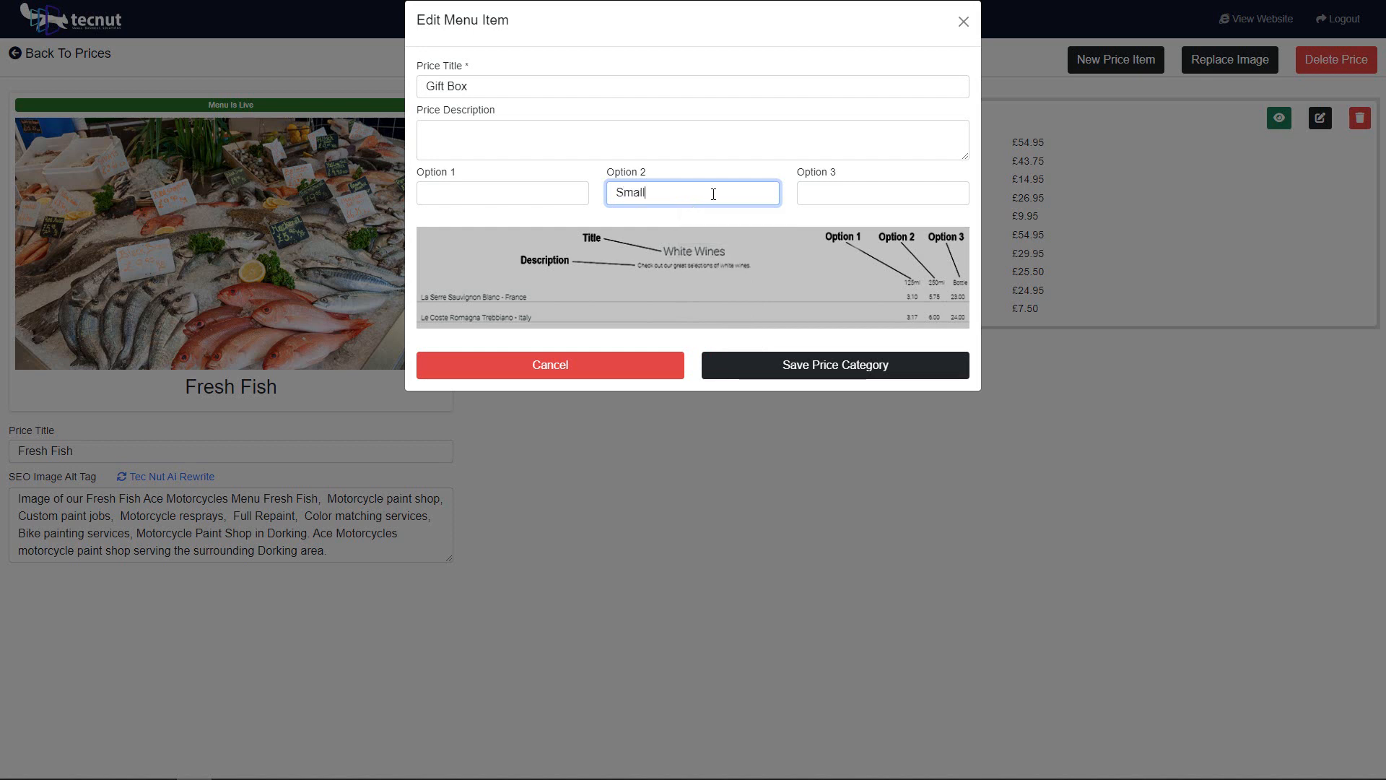
left_click(808, 192)
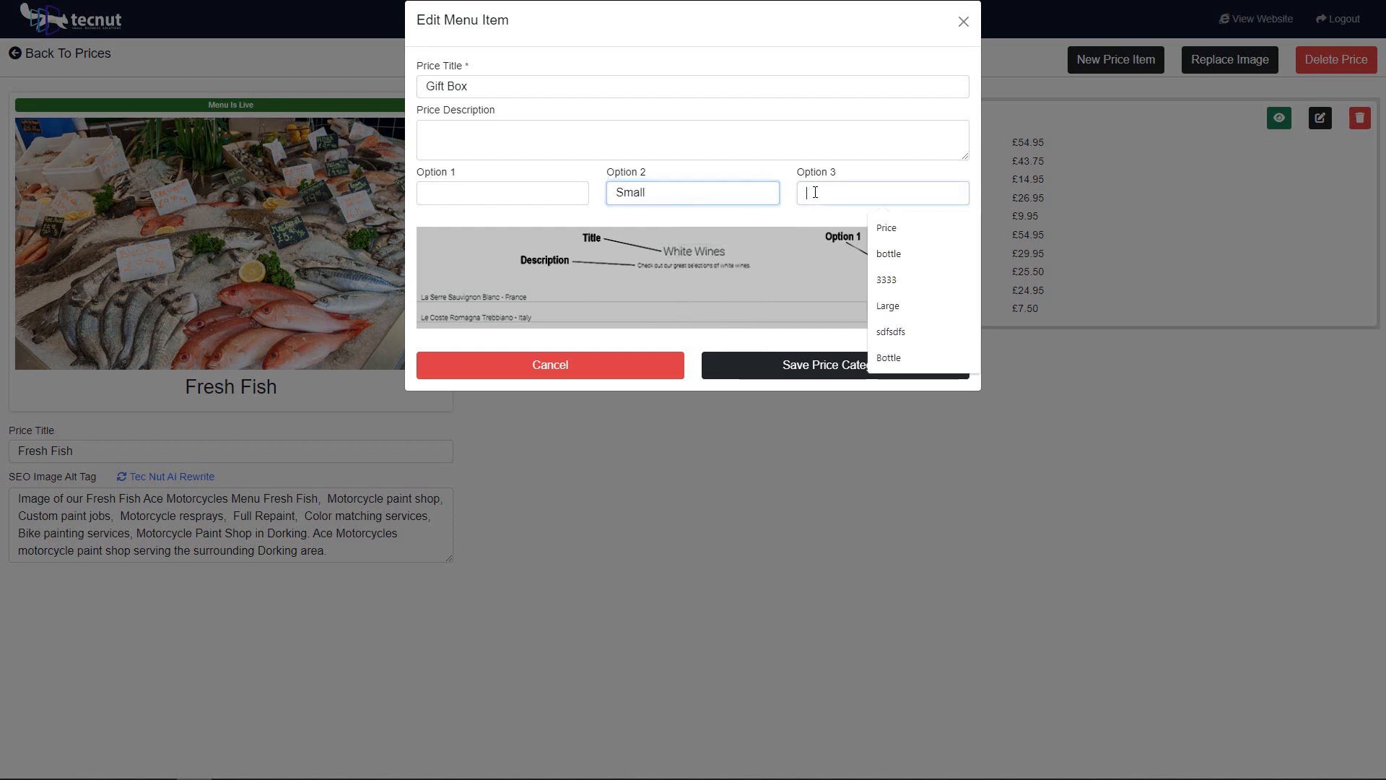
type("Large")
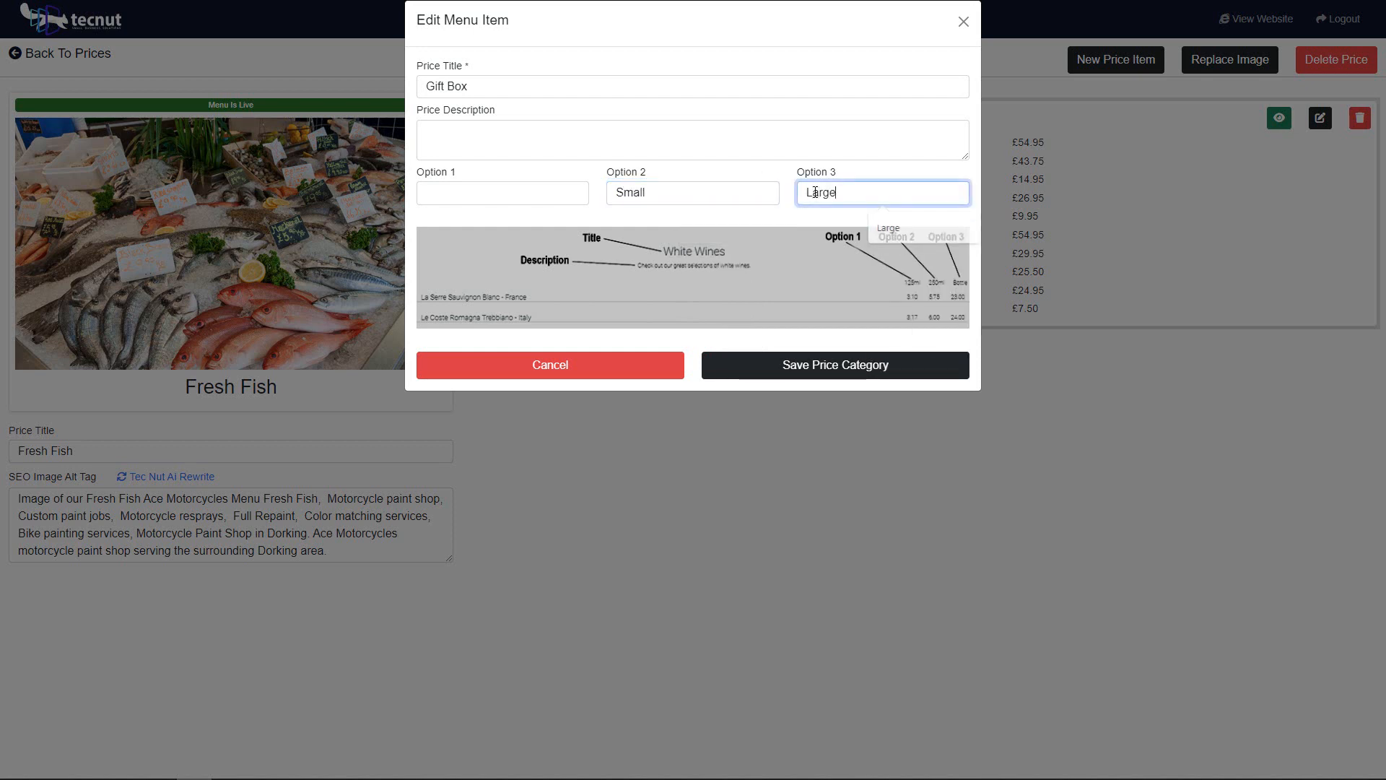
left_click(734, 223)
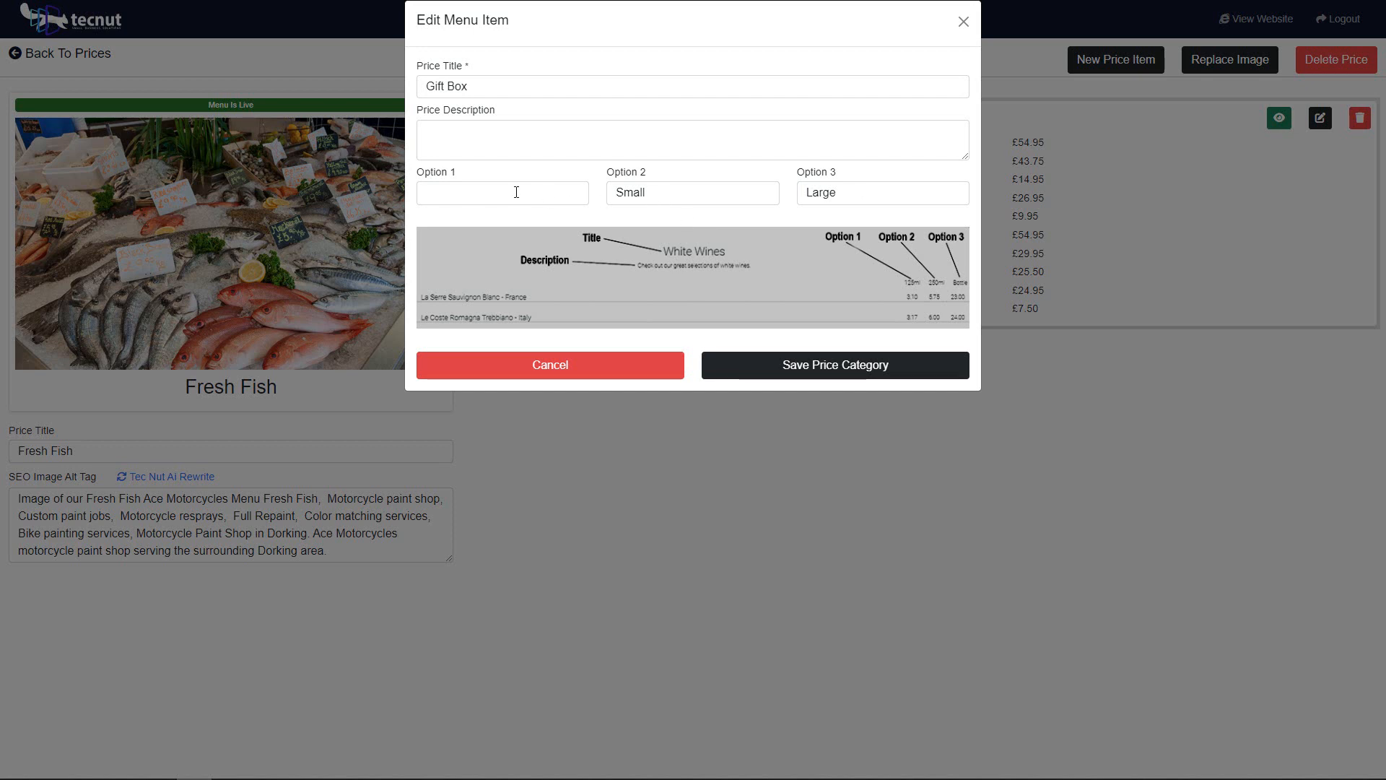
left_click(691, 186)
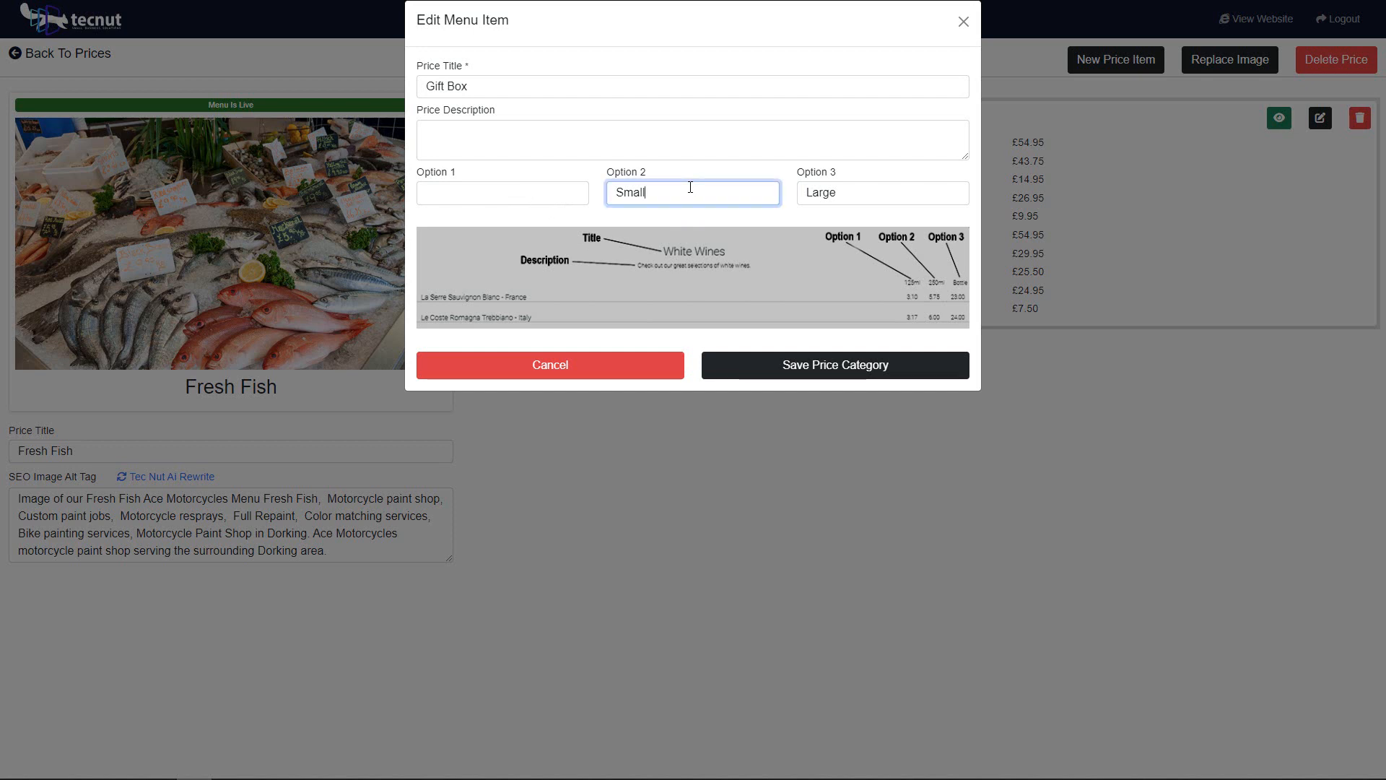
left_click(855, 192)
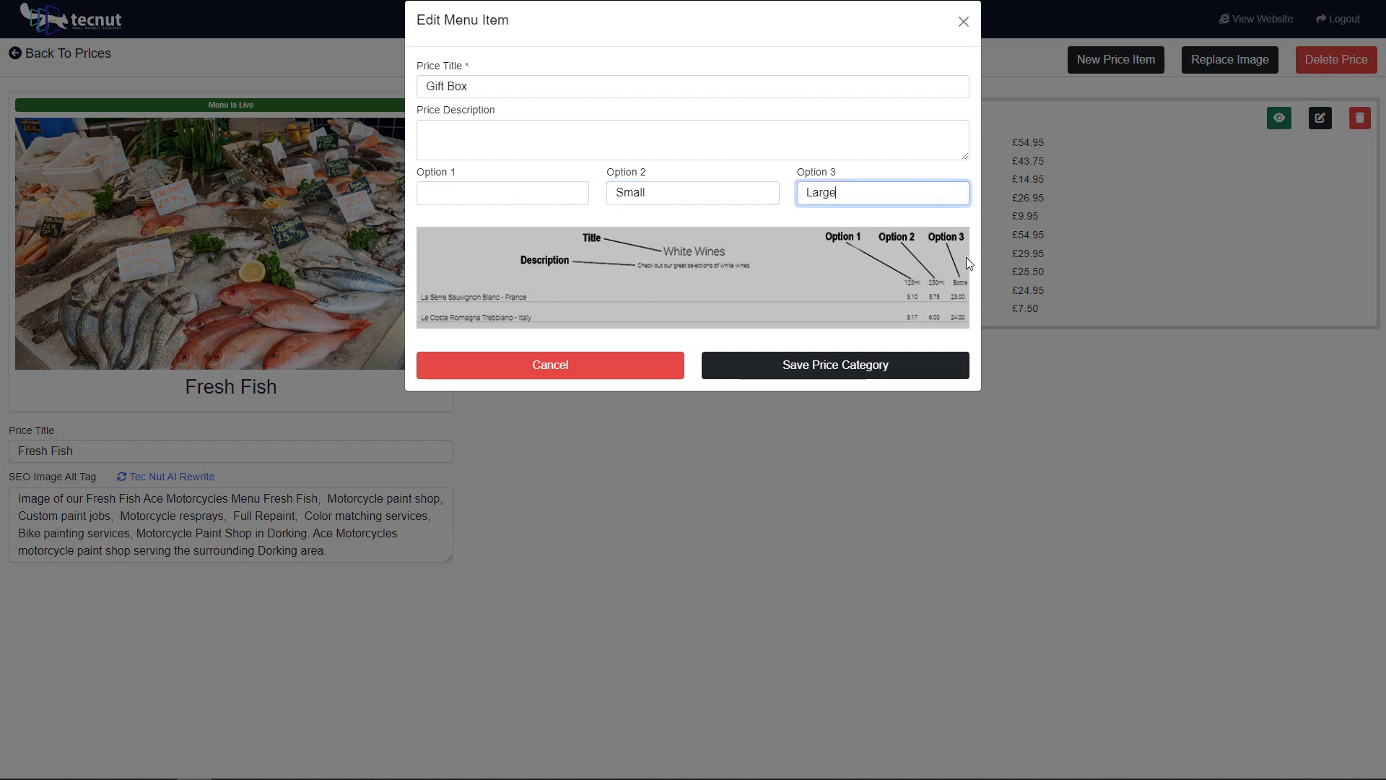
left_click(835, 370)
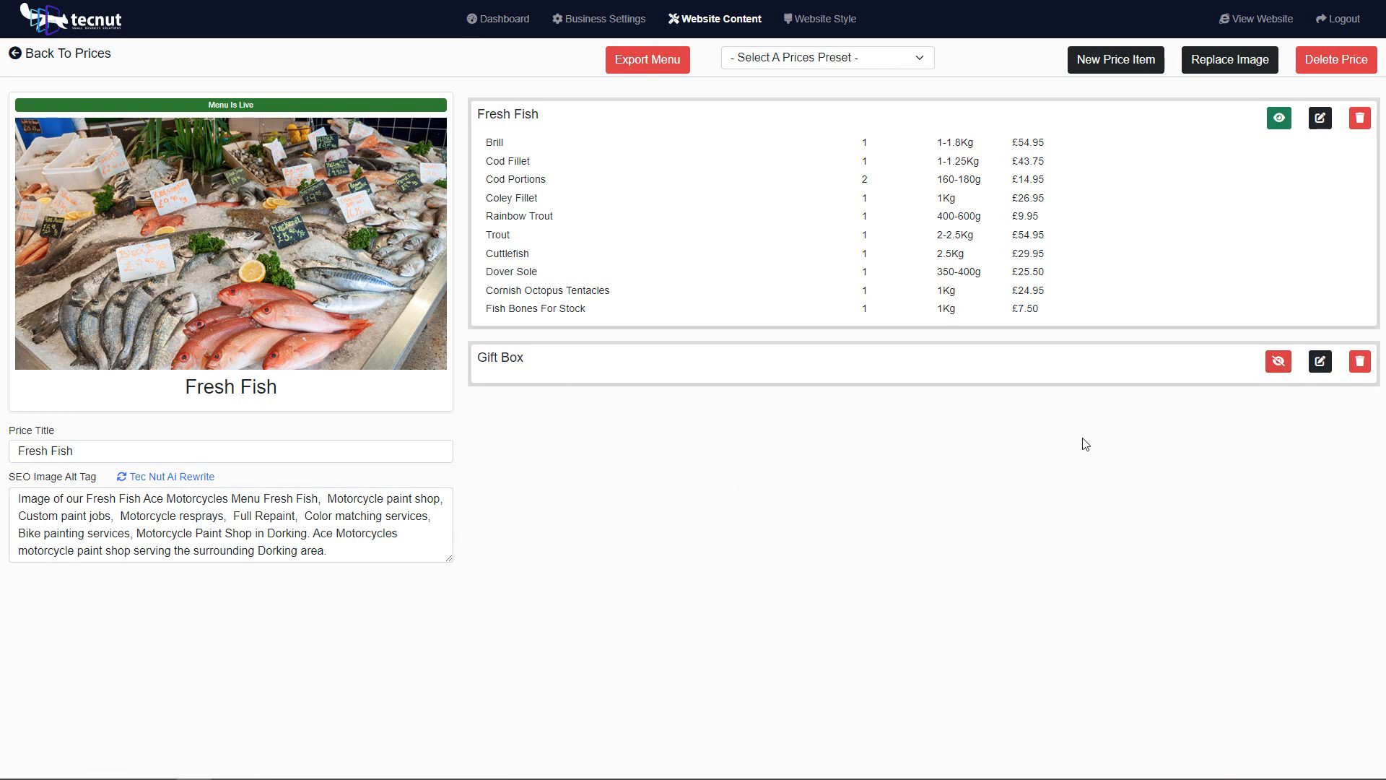
Step: Toggle the Gift Box category's visibility and open the category for editing
left_click(1276, 369)
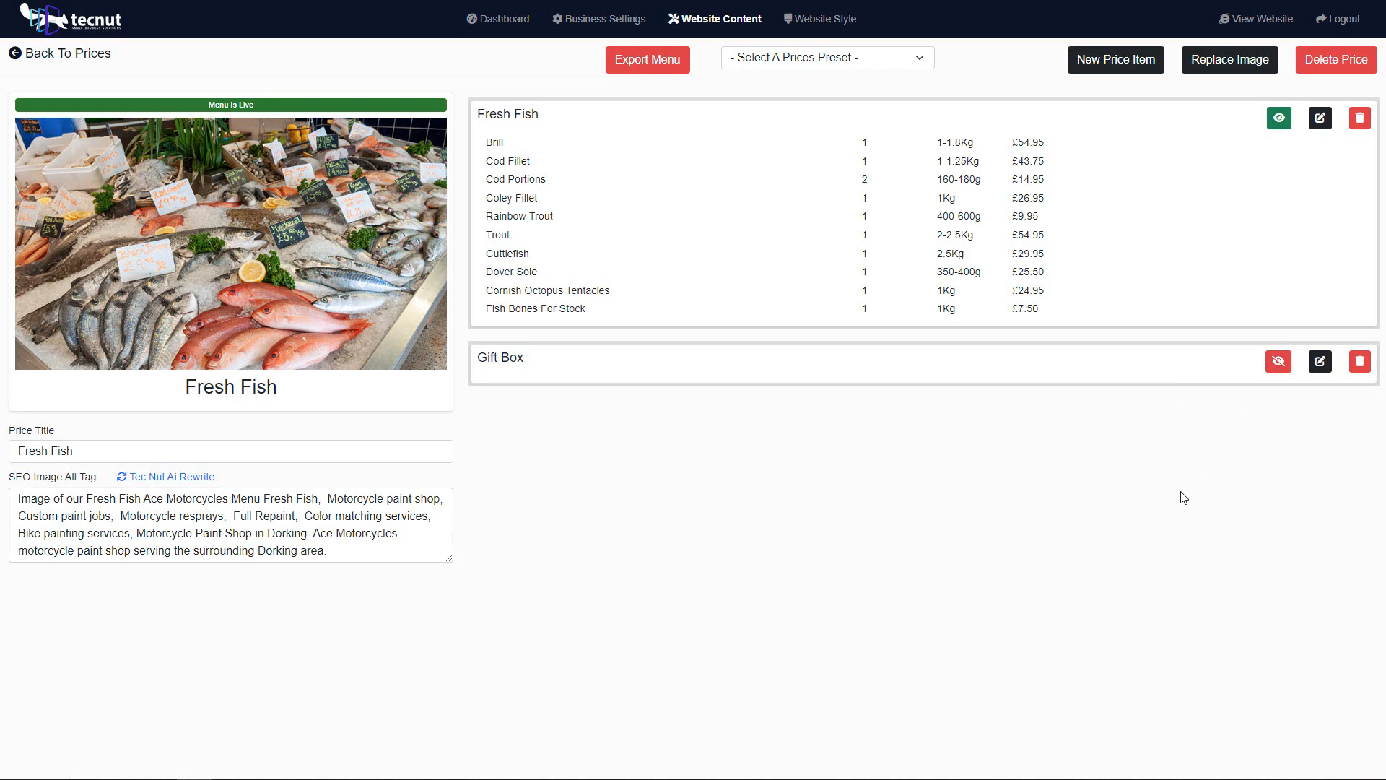
left_click(1282, 369)
left_click(1320, 362)
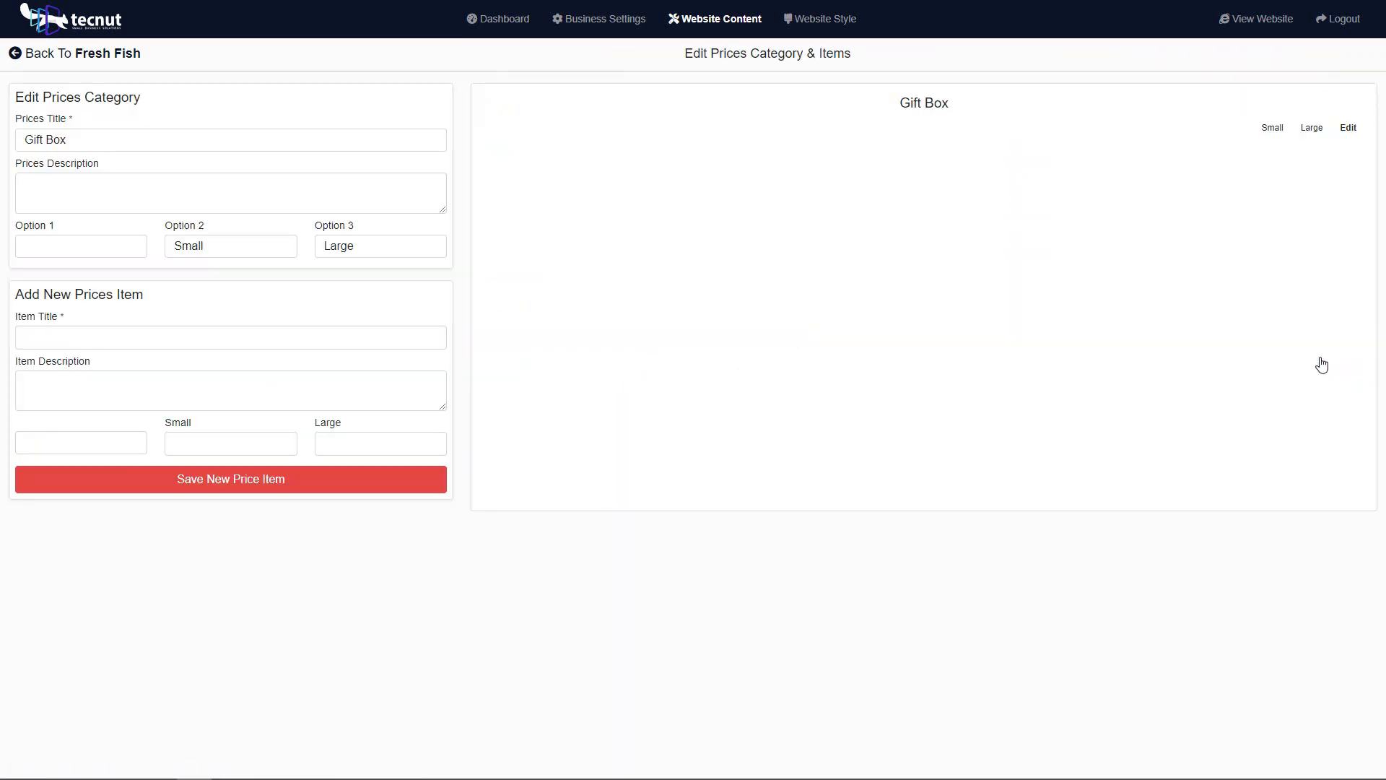
Step: Title a new Gift Box price item "Small Gift box" and fill its description with the filler text "efsdfsdfsdfsdfsdf s sdfsdfsdf"
left_click(99, 331)
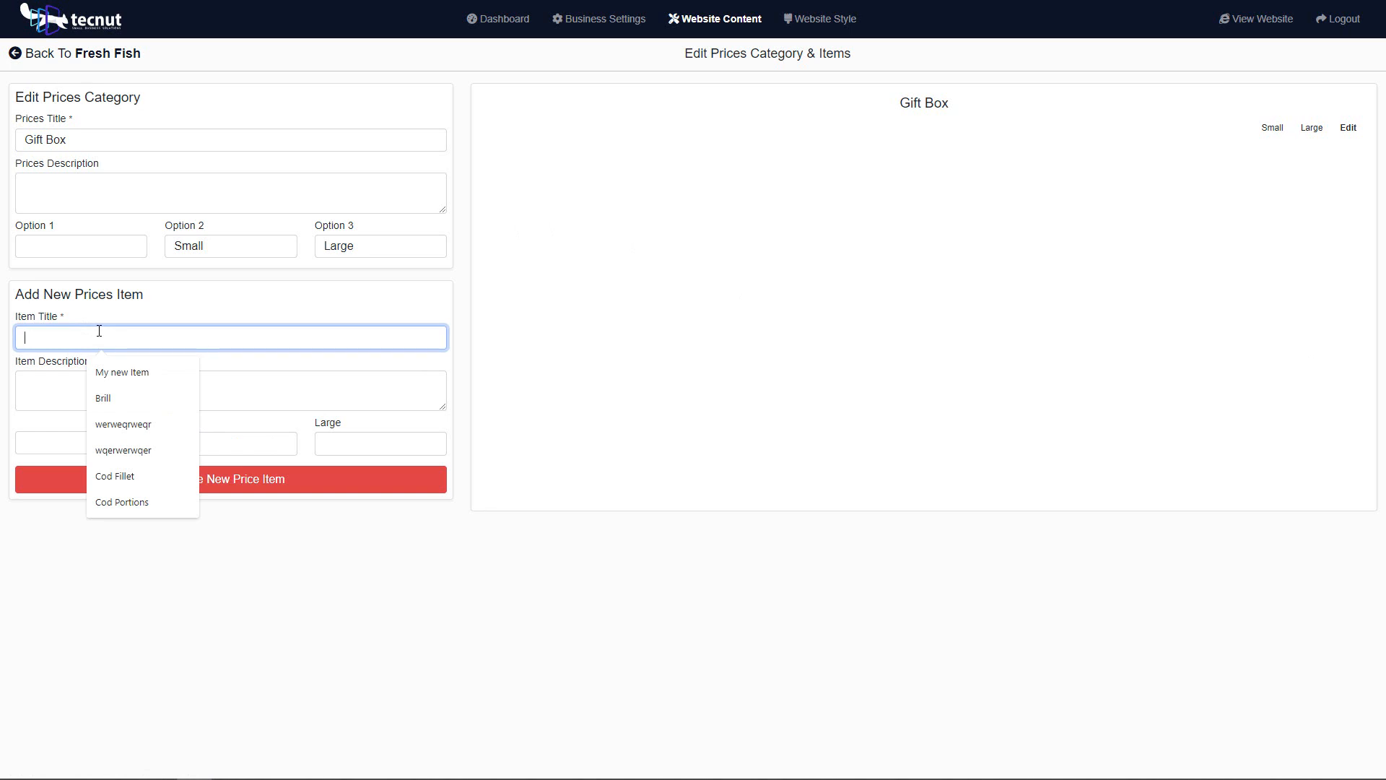
type("Smal")
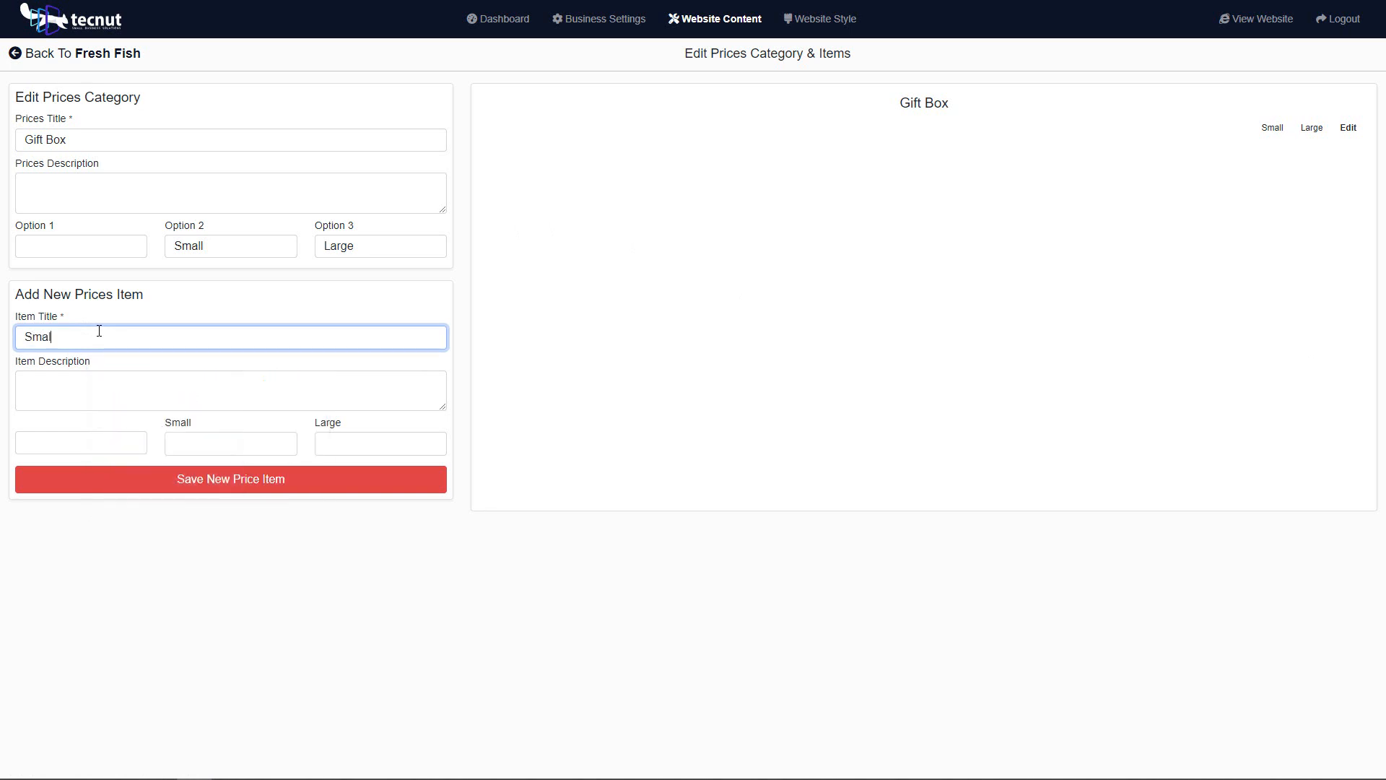
type("l Gift box")
left_click(103, 378)
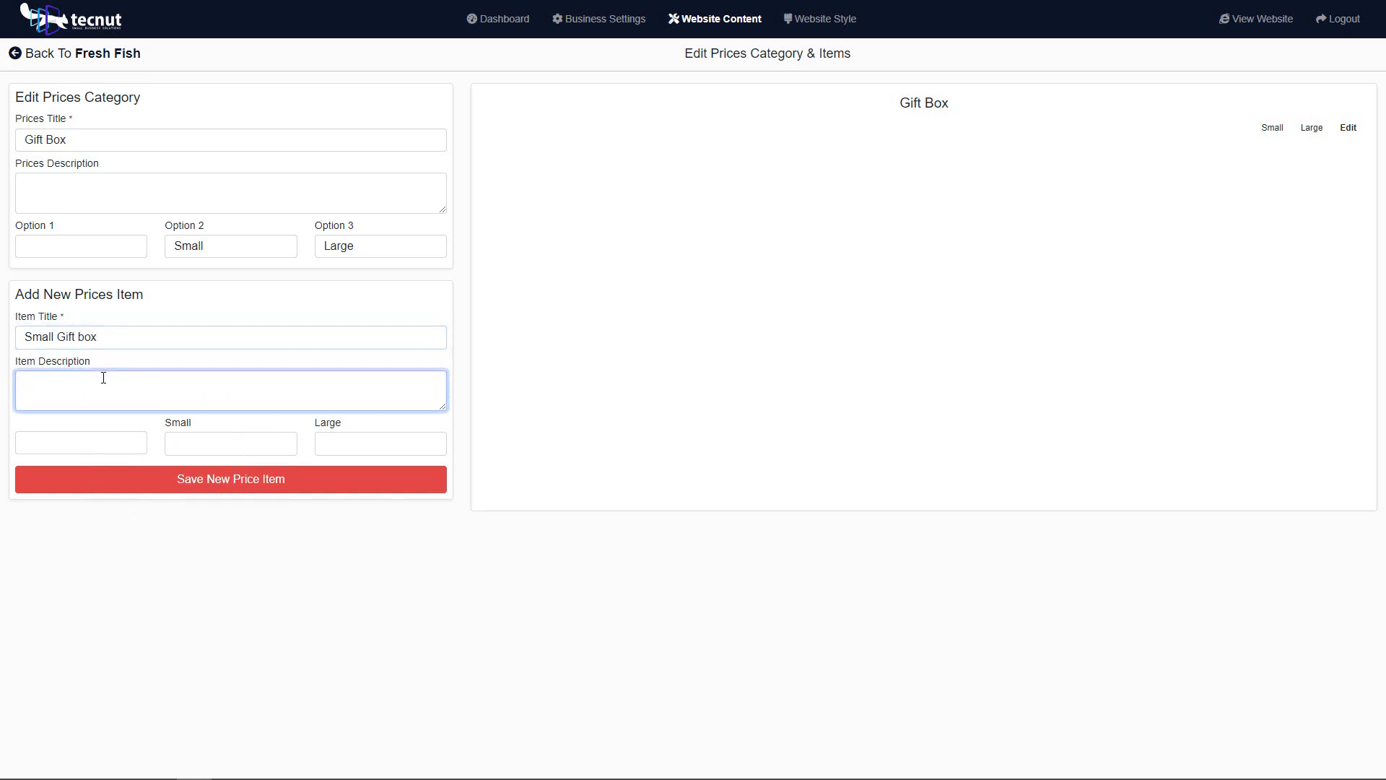
type("efsdfsdfsdfsdfsdf s sdfsdfsdf")
Step: Set the new item's Small price to £1.90 and its Large price to £9.95
left_click(185, 440)
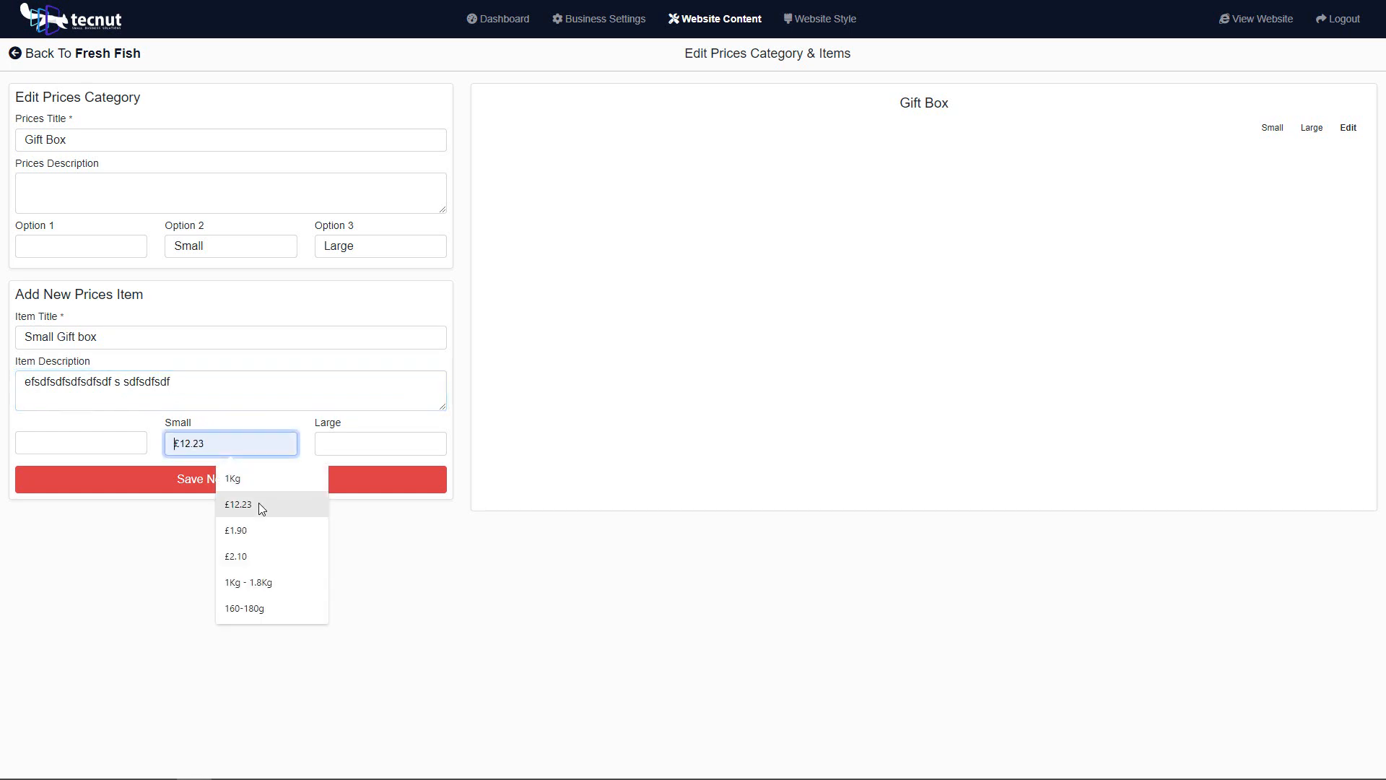
left_click(312, 530)
left_click(396, 439)
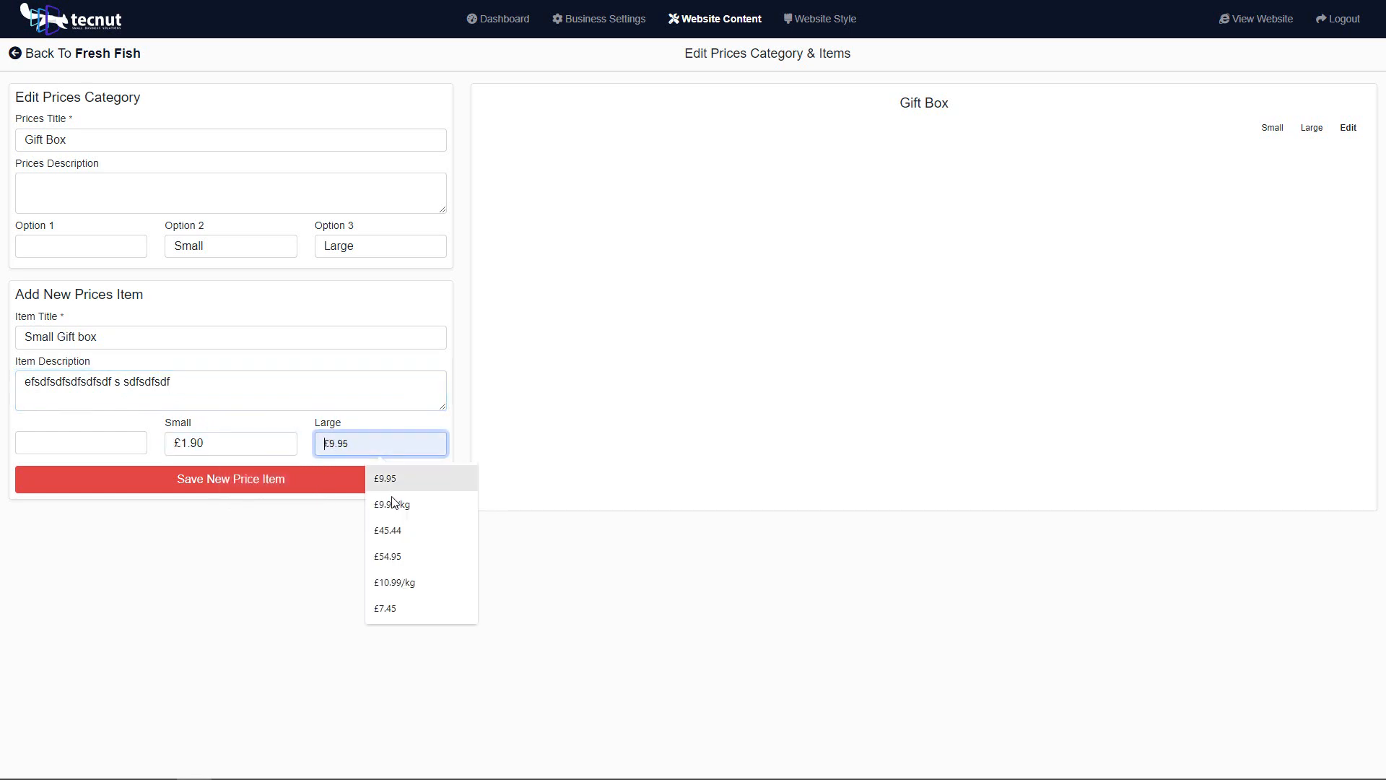
left_click(389, 477)
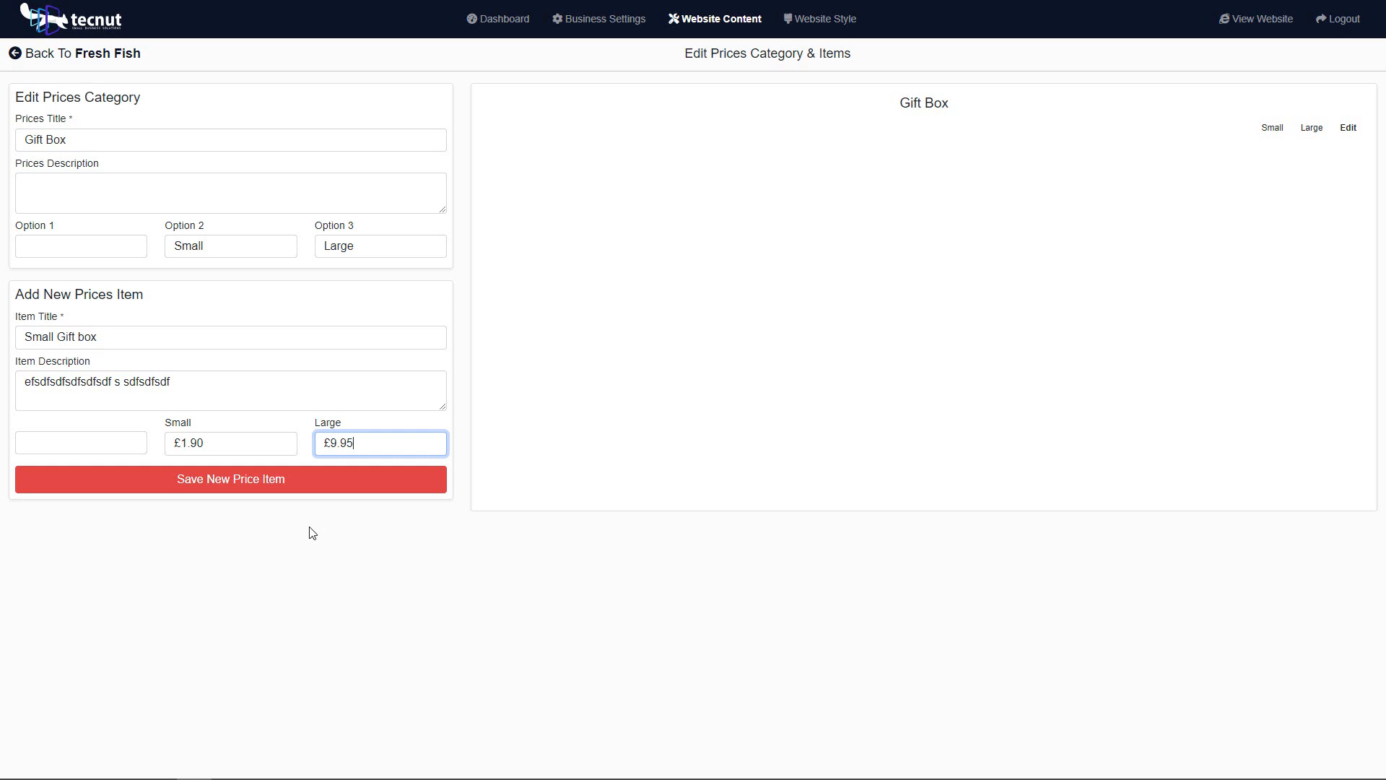
Step: Save the Small Gift box price item in the Gift Box category
left_click(286, 487)
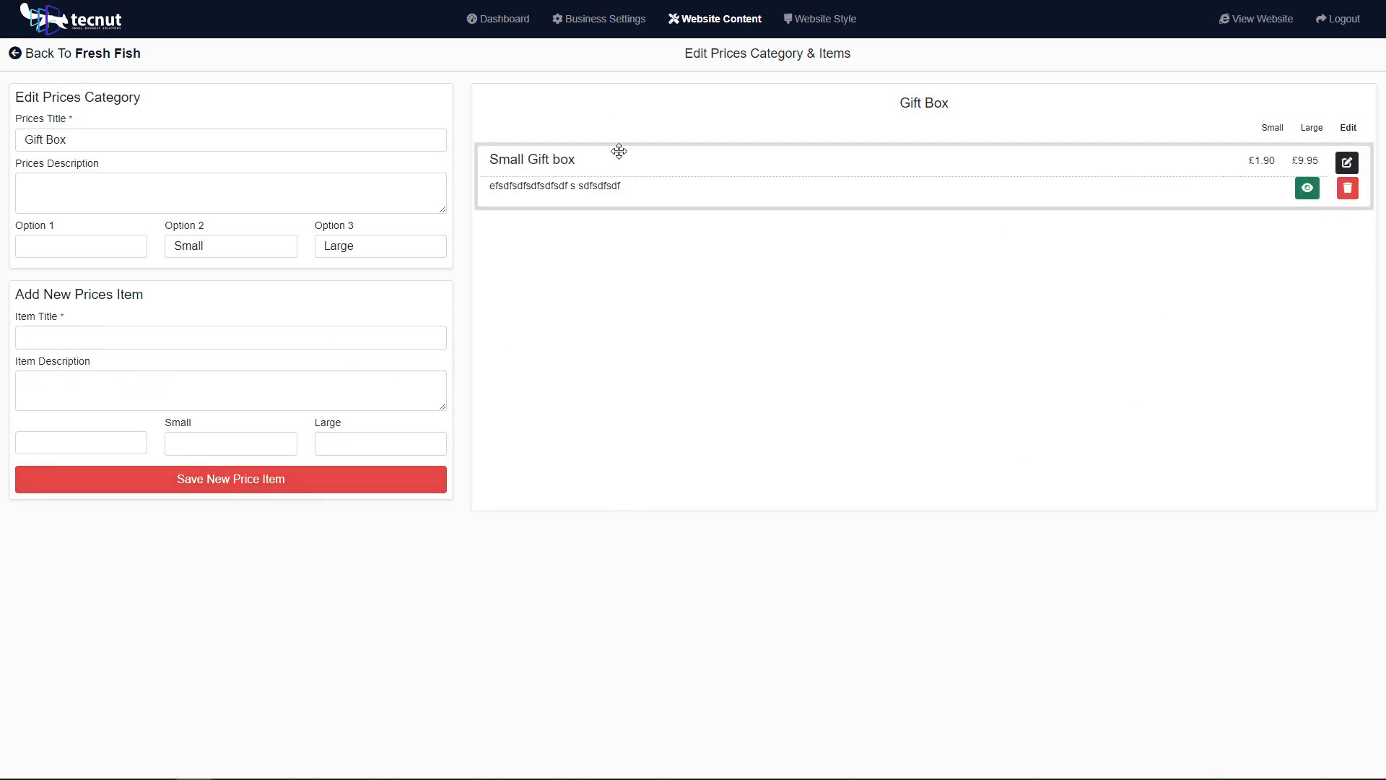
Step: Add a second Gift Box item titled "dasasdasdasd" with description "asdasdasdasd", Small price £1.90 and Large price £9.95, and save it
left_click(49, 333)
type("dasasdasdasd")
left_click(74, 379)
type("asdasdasdasd")
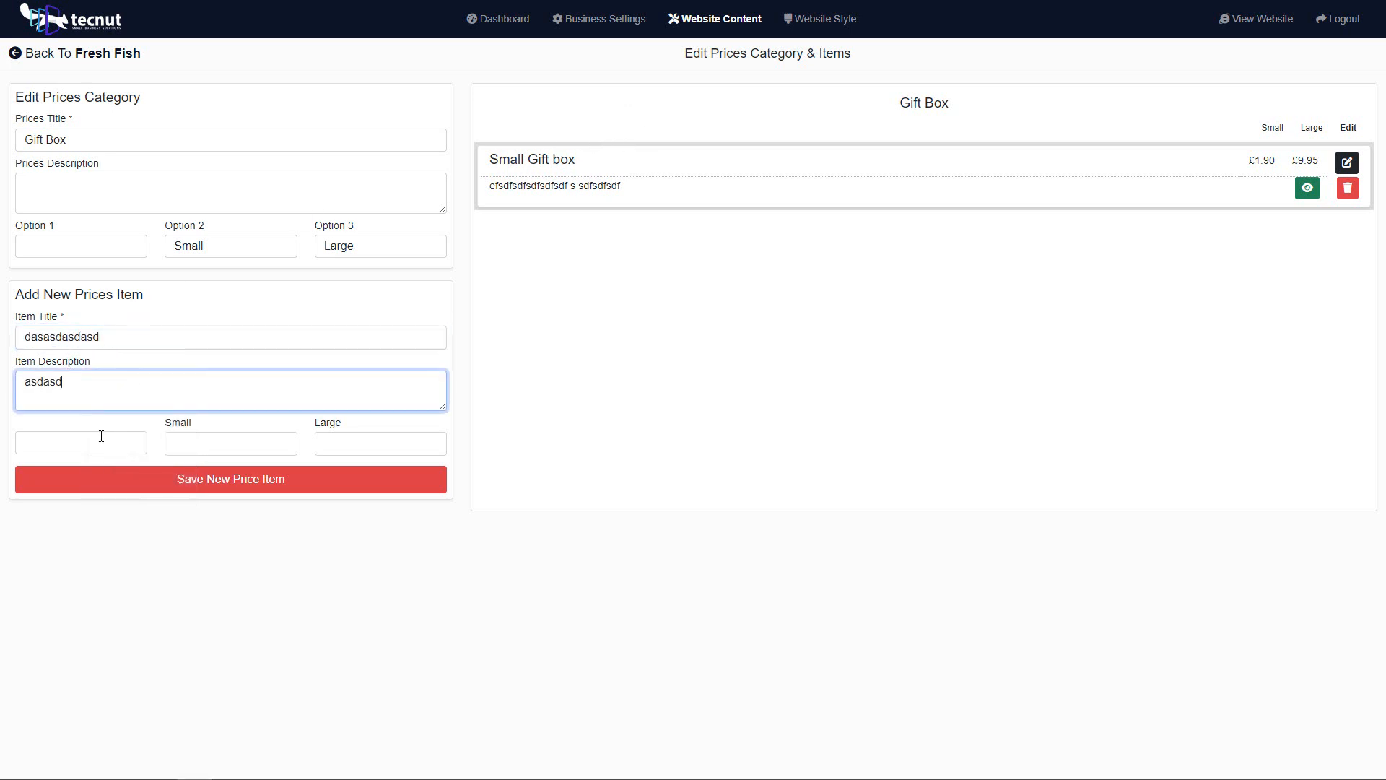
left_click(207, 451)
left_click(230, 510)
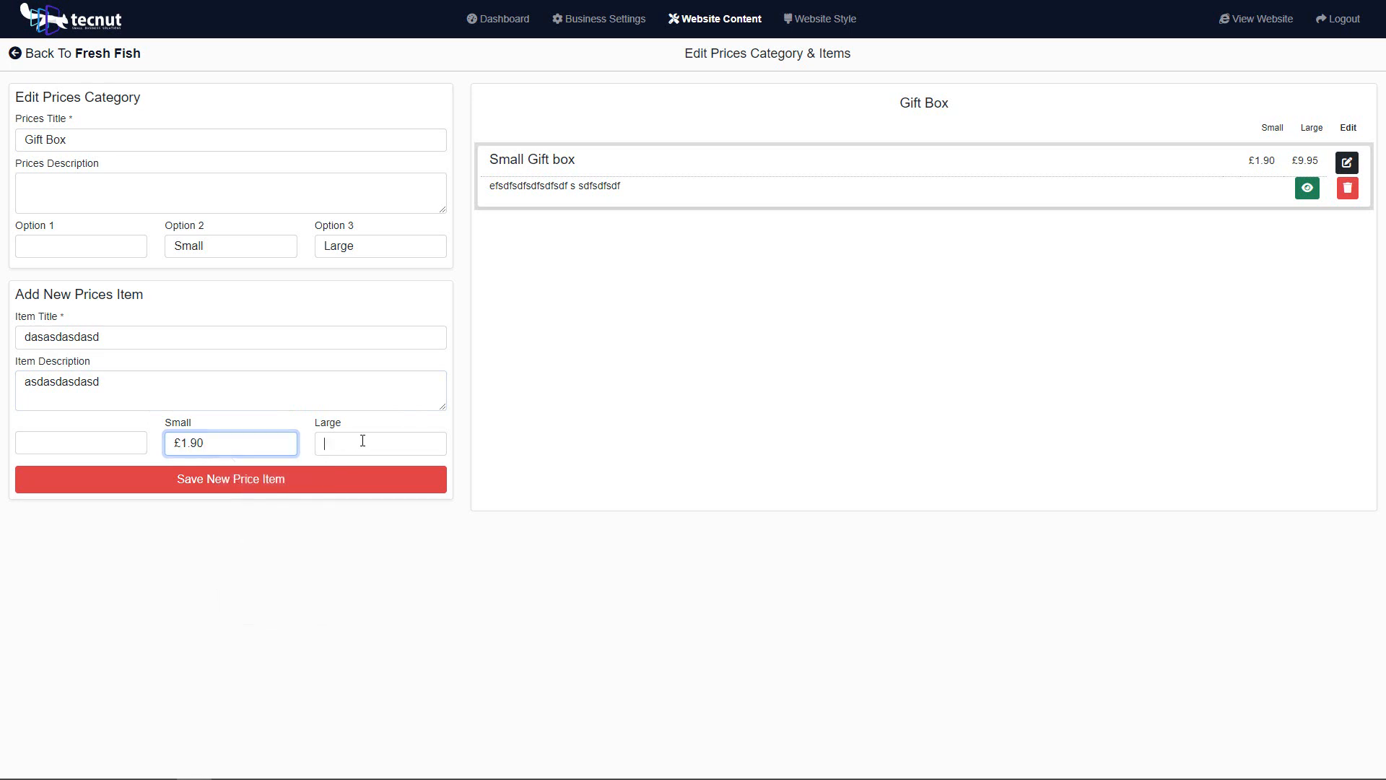
left_click(365, 442)
left_click(382, 482)
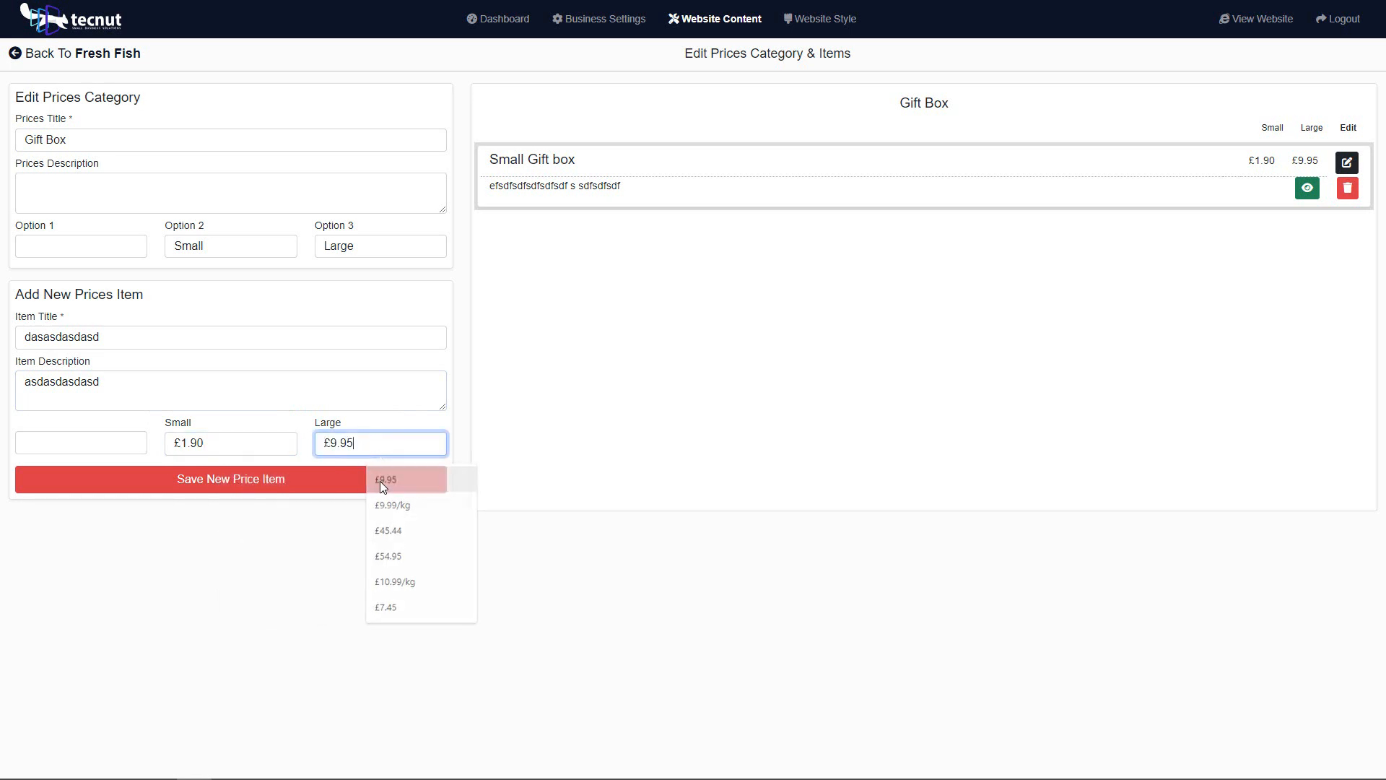
left_click(309, 486)
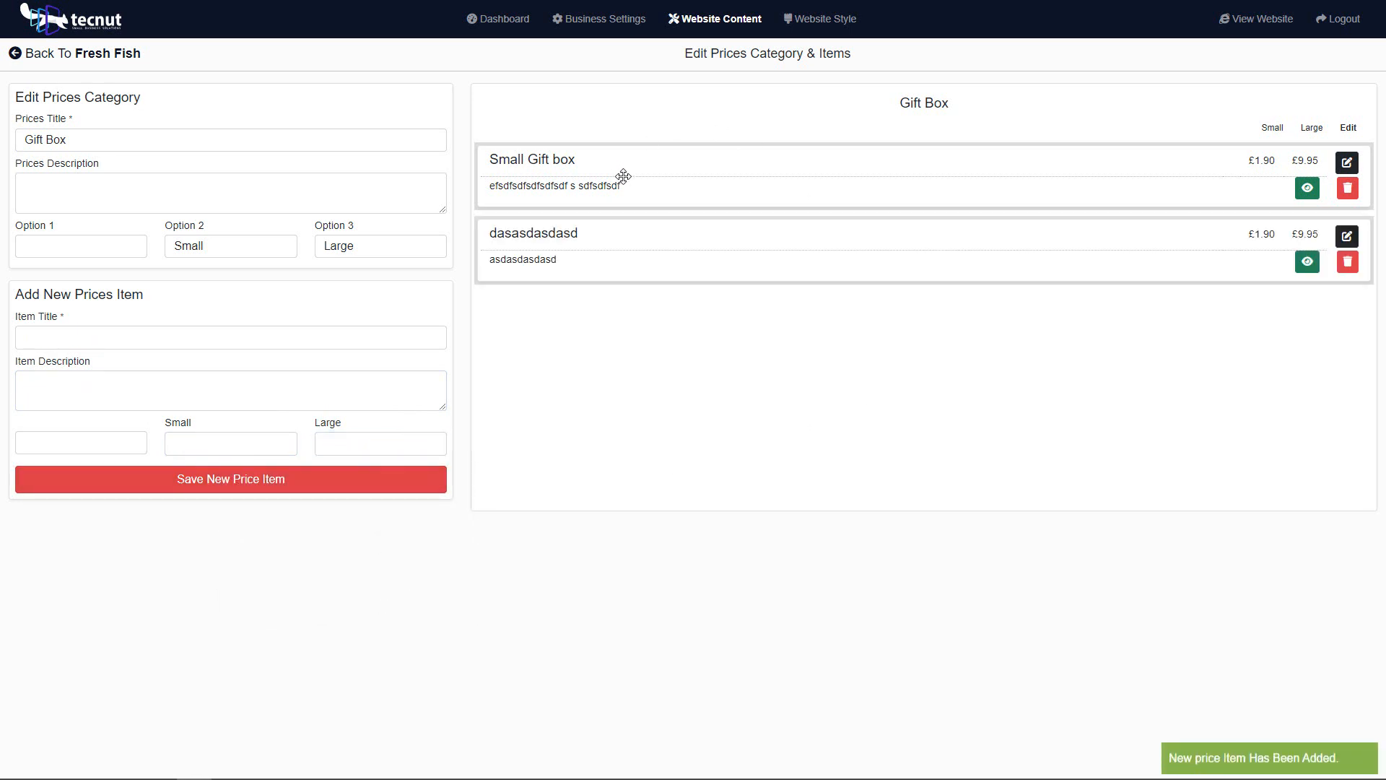
Step: Hide the "dasasdasdasd" price item and delete it from the Gift Box category
mouse_move(619, 176)
left_mouse_down()
mouse_move(621, 258)
mouse_move(580, 172)
mouse_move(595, 179)
left_mouse_up()
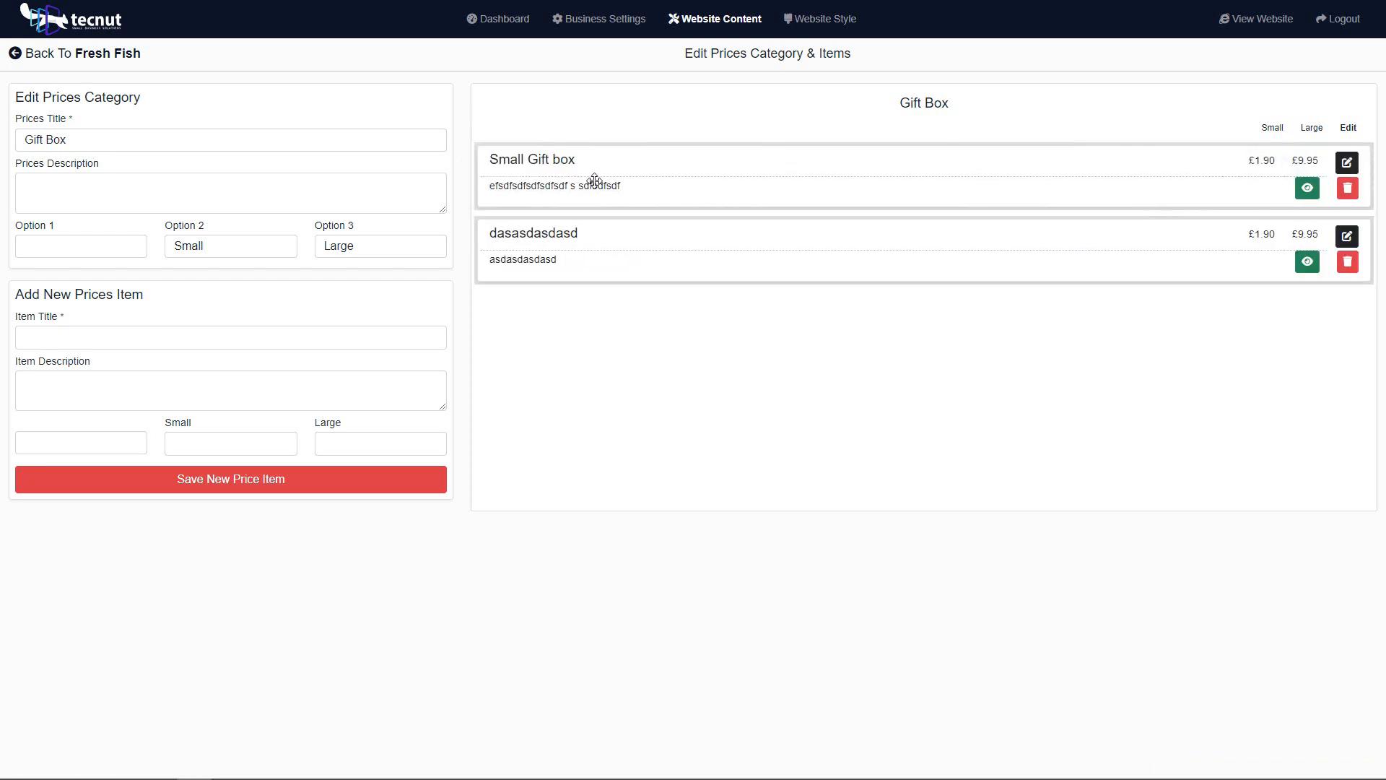
left_click(1307, 262)
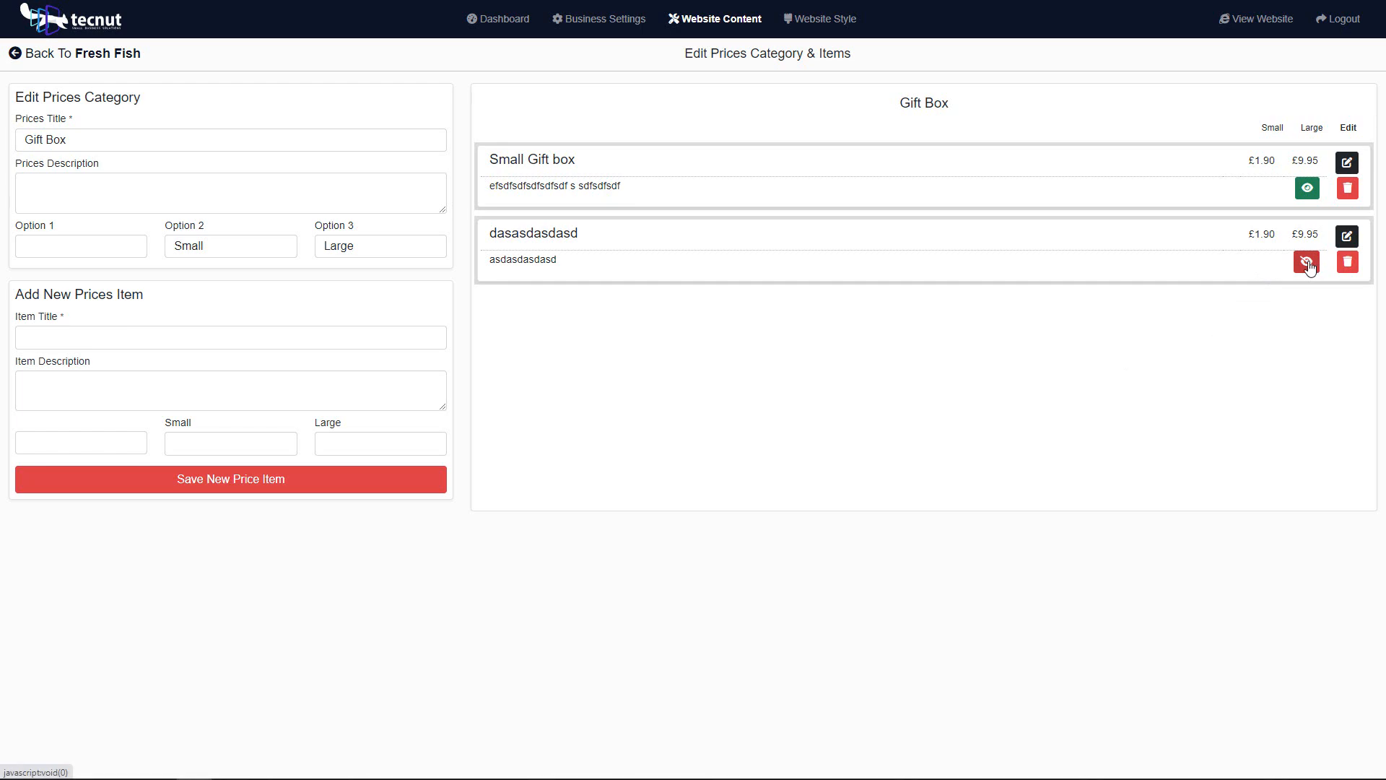
left_click(1347, 261)
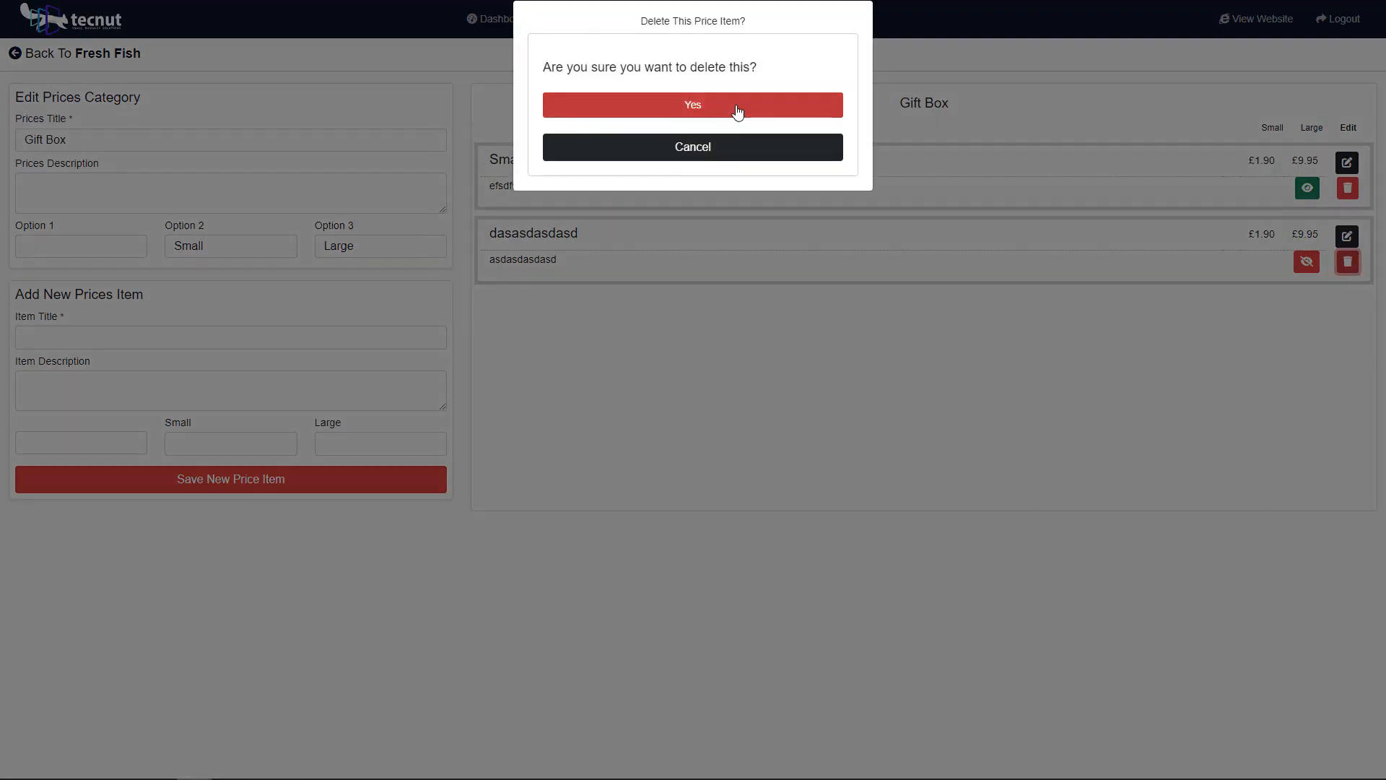
left_click(737, 112)
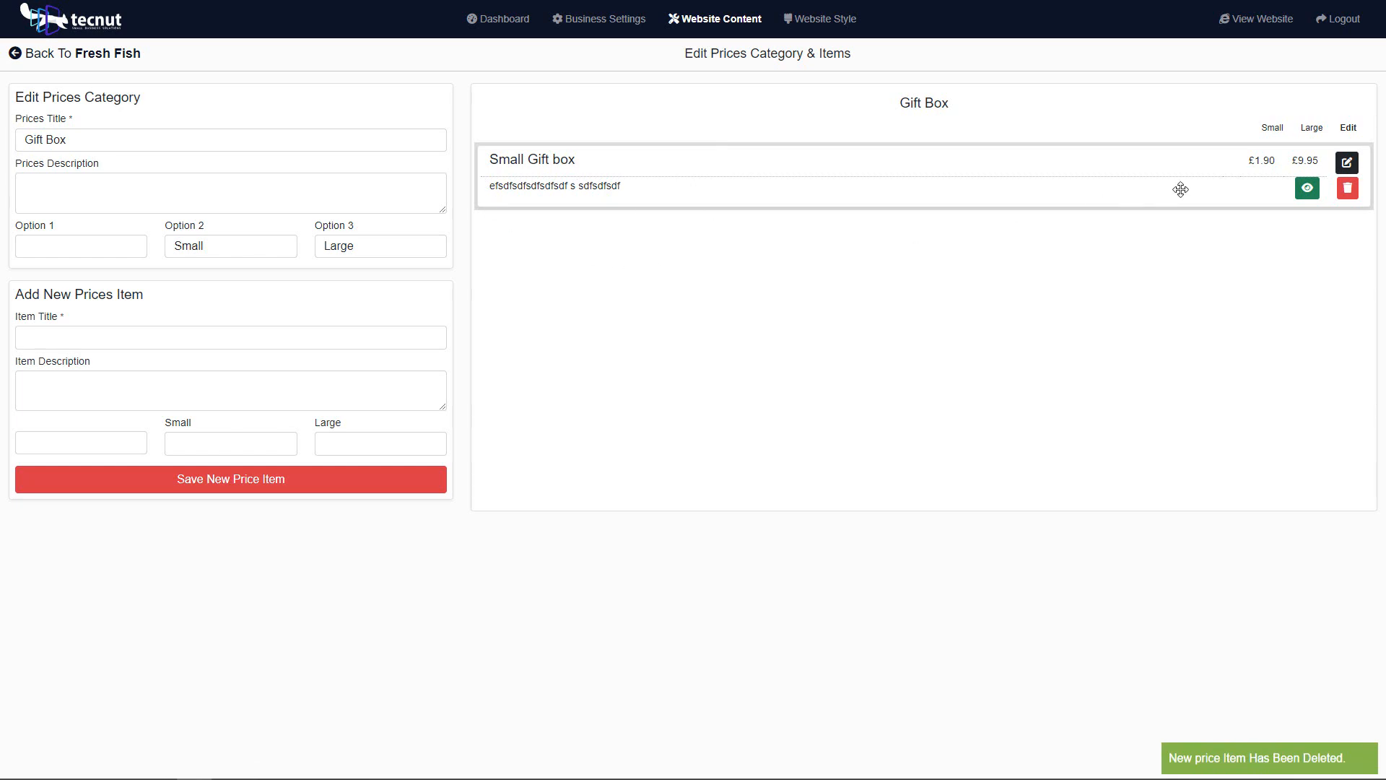
left_click(1347, 162)
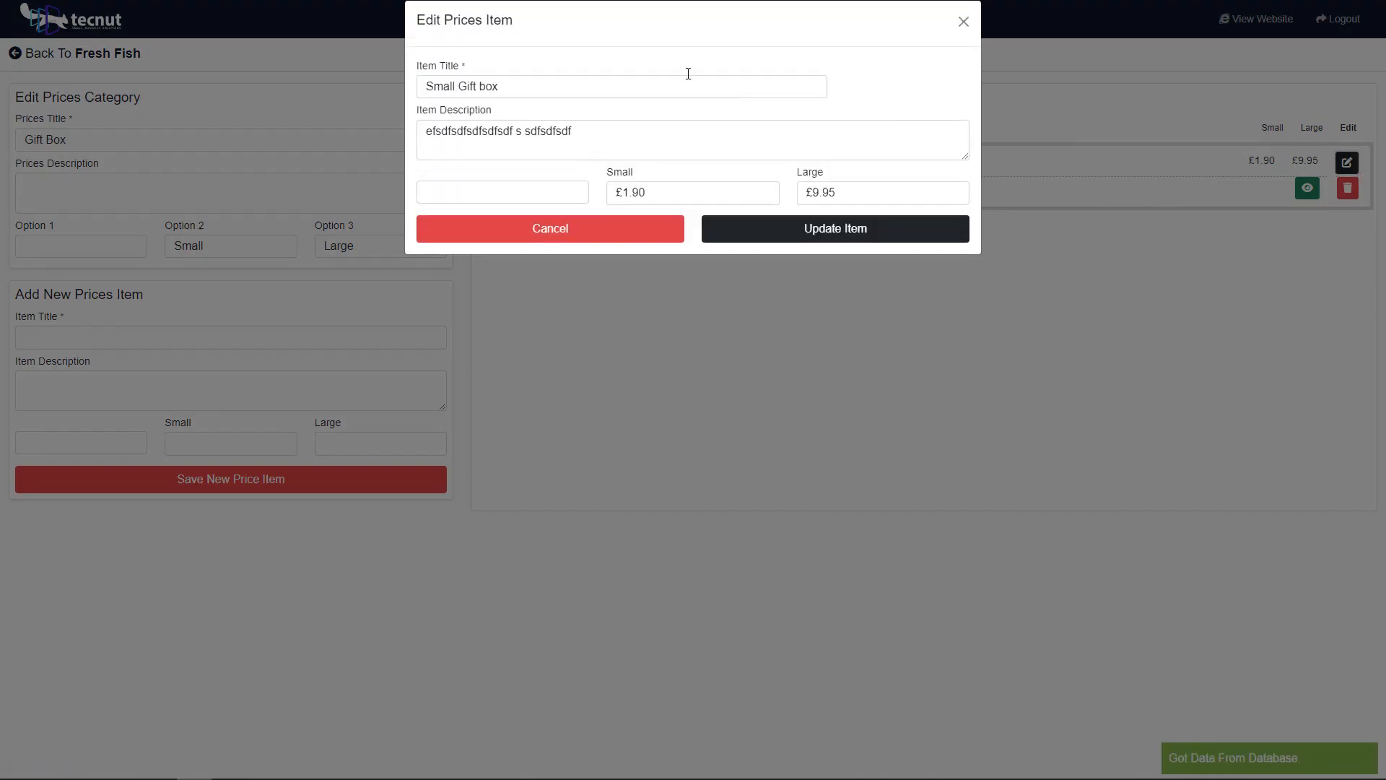
left_click(586, 136)
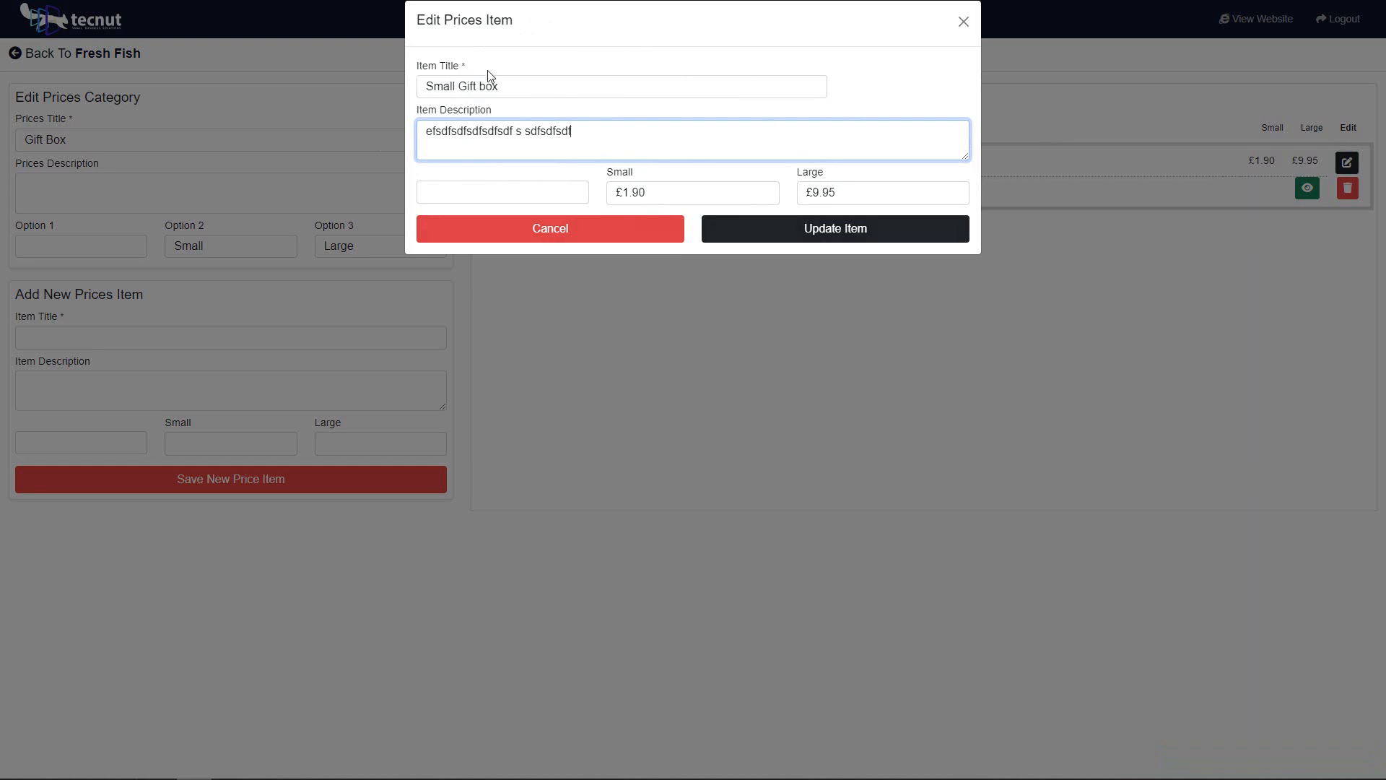
left_click(641, 230)
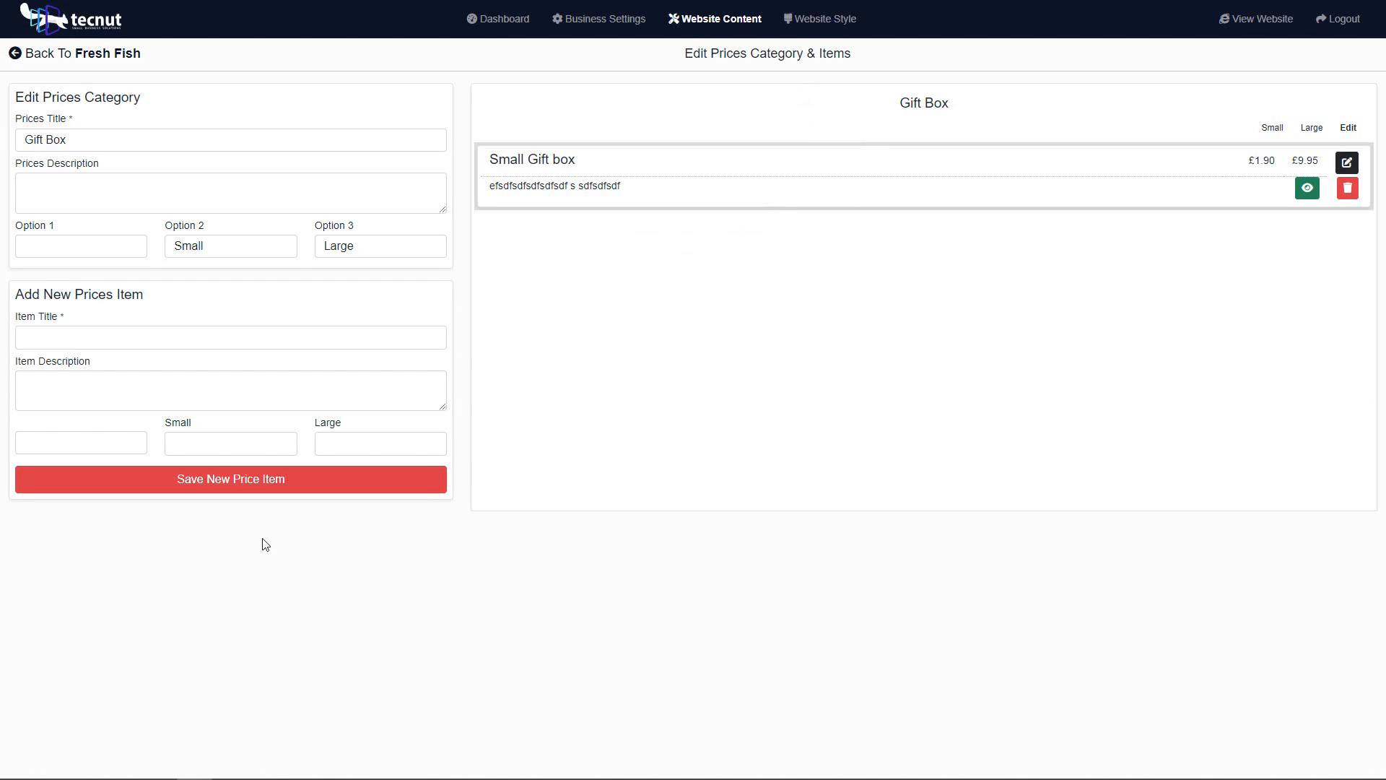
Step: Return to the Fresh Fish price list and make its Gift Box category visible
left_click(78, 58)
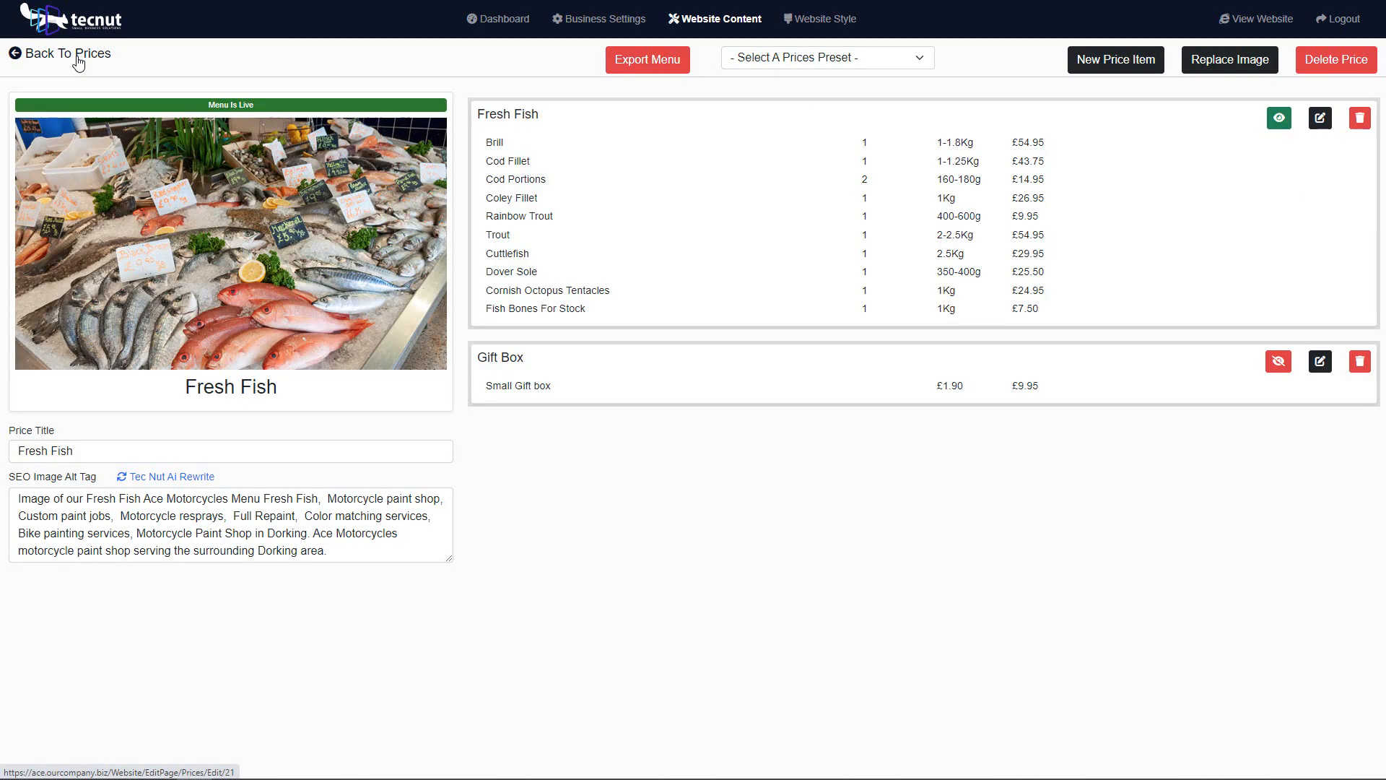
left_click(1278, 361)
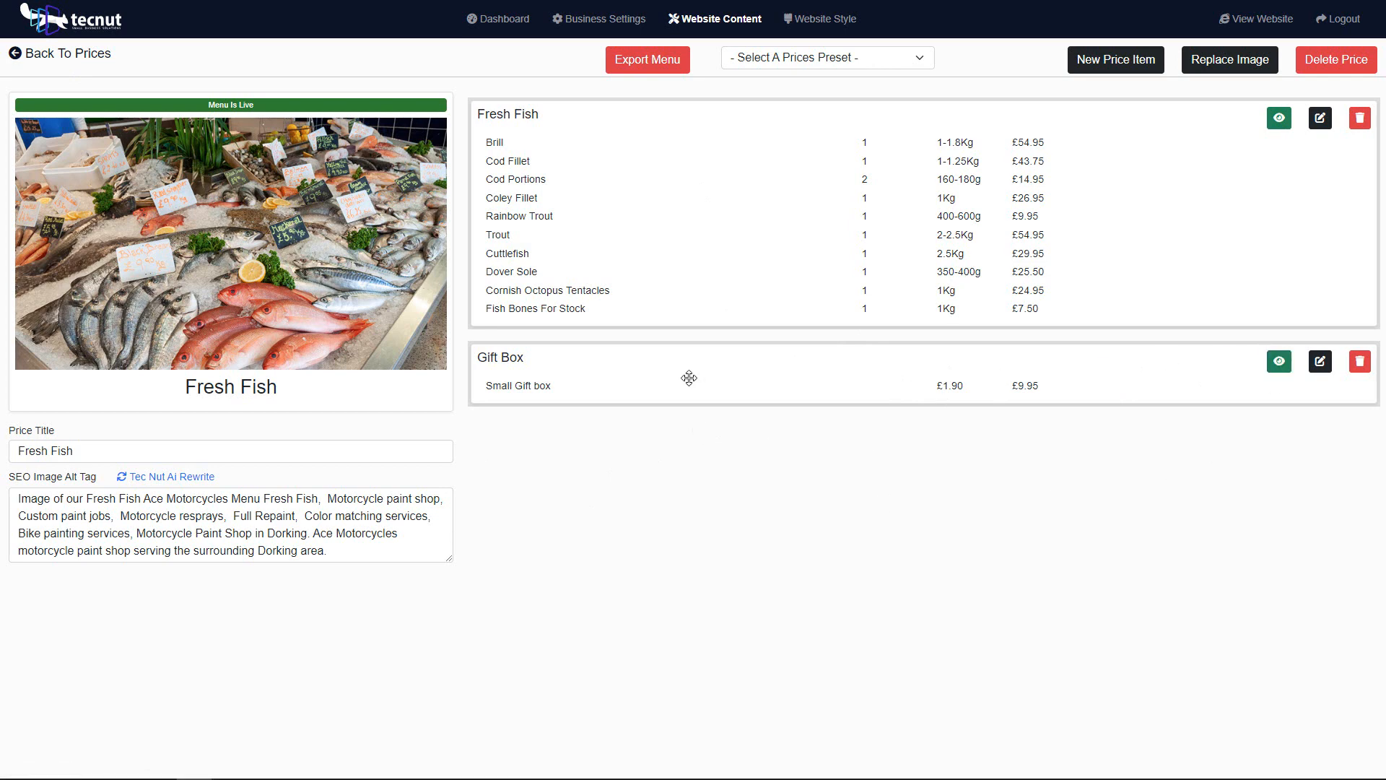
Step: Move the Gift Box category above the Fresh Fish category and back below it
left_click_drag(690, 378, 688, 215)
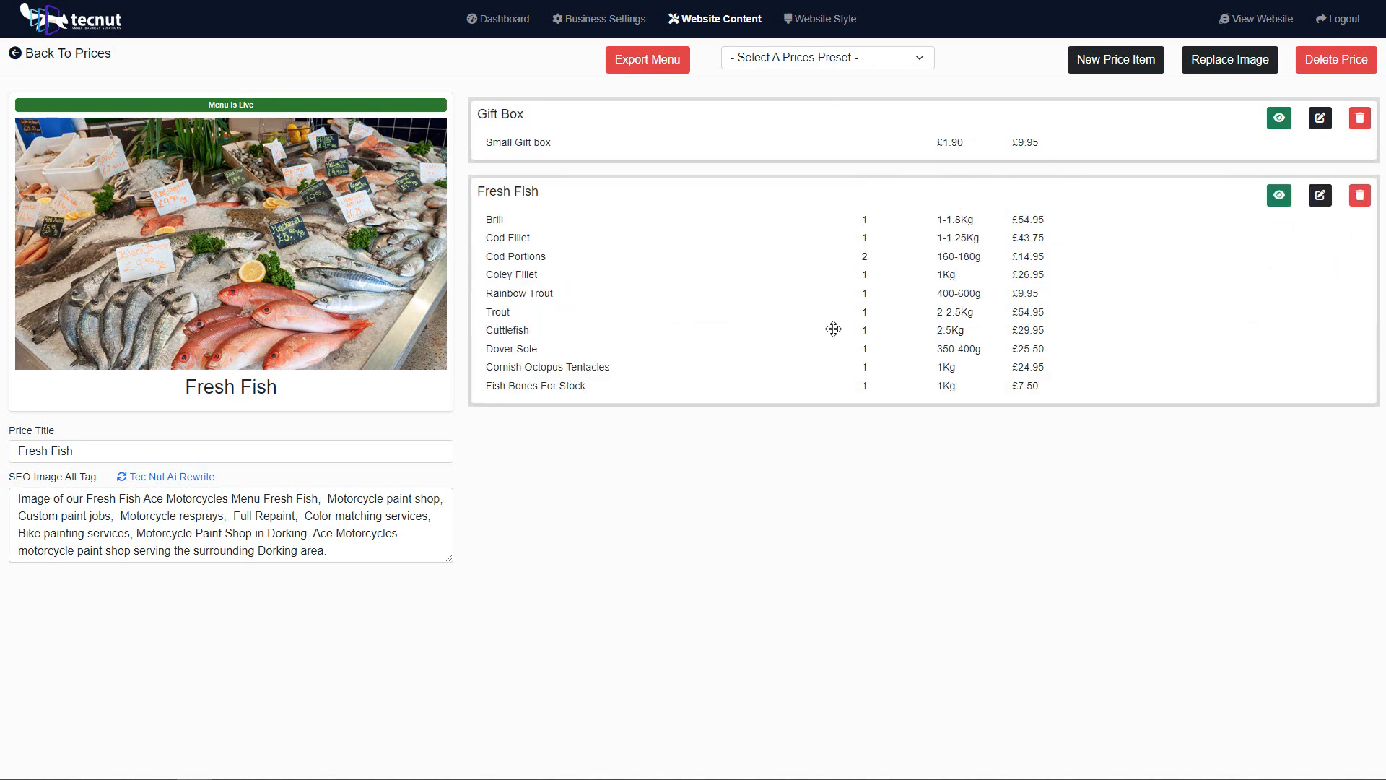
left_click_drag(643, 139, 733, 449)
right_click(761, 480)
left_click(656, 484)
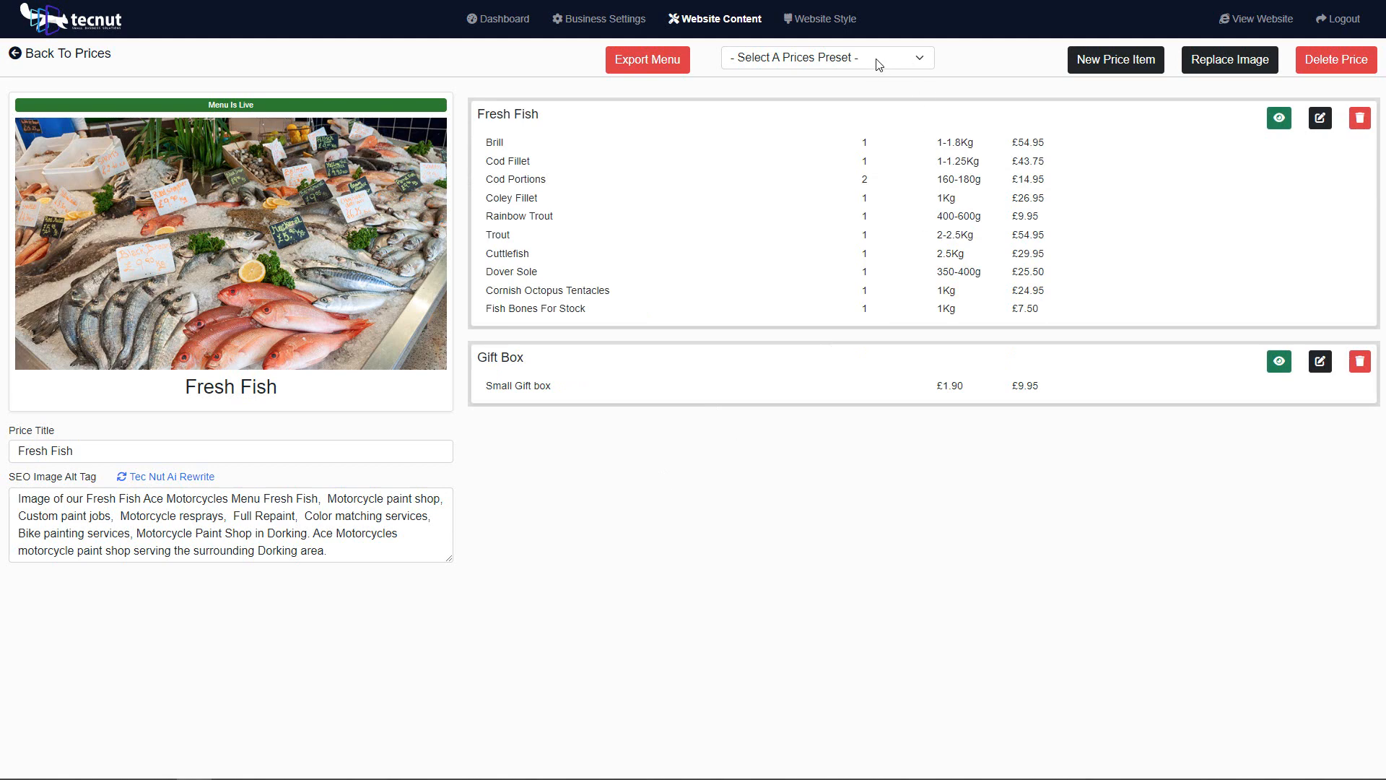
left_click(872, 59)
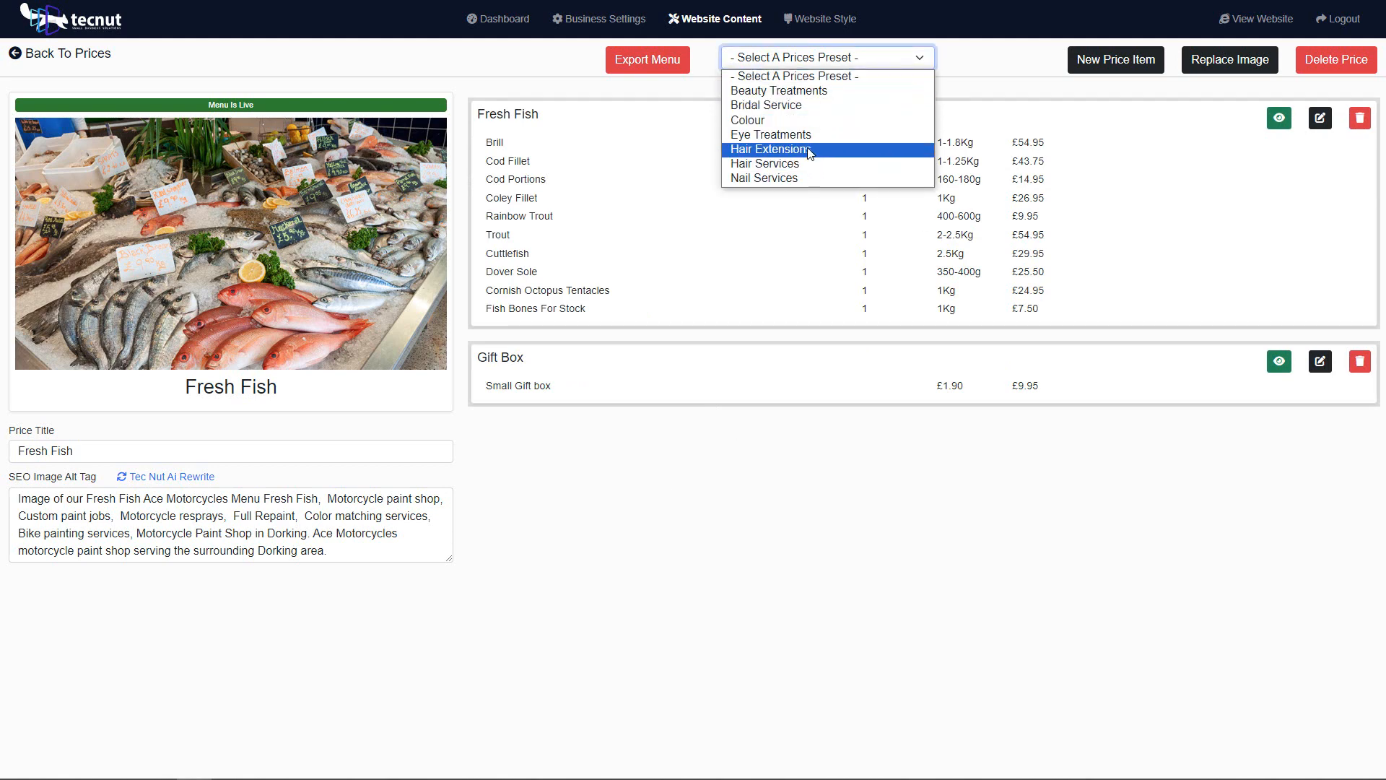
left_click(773, 267)
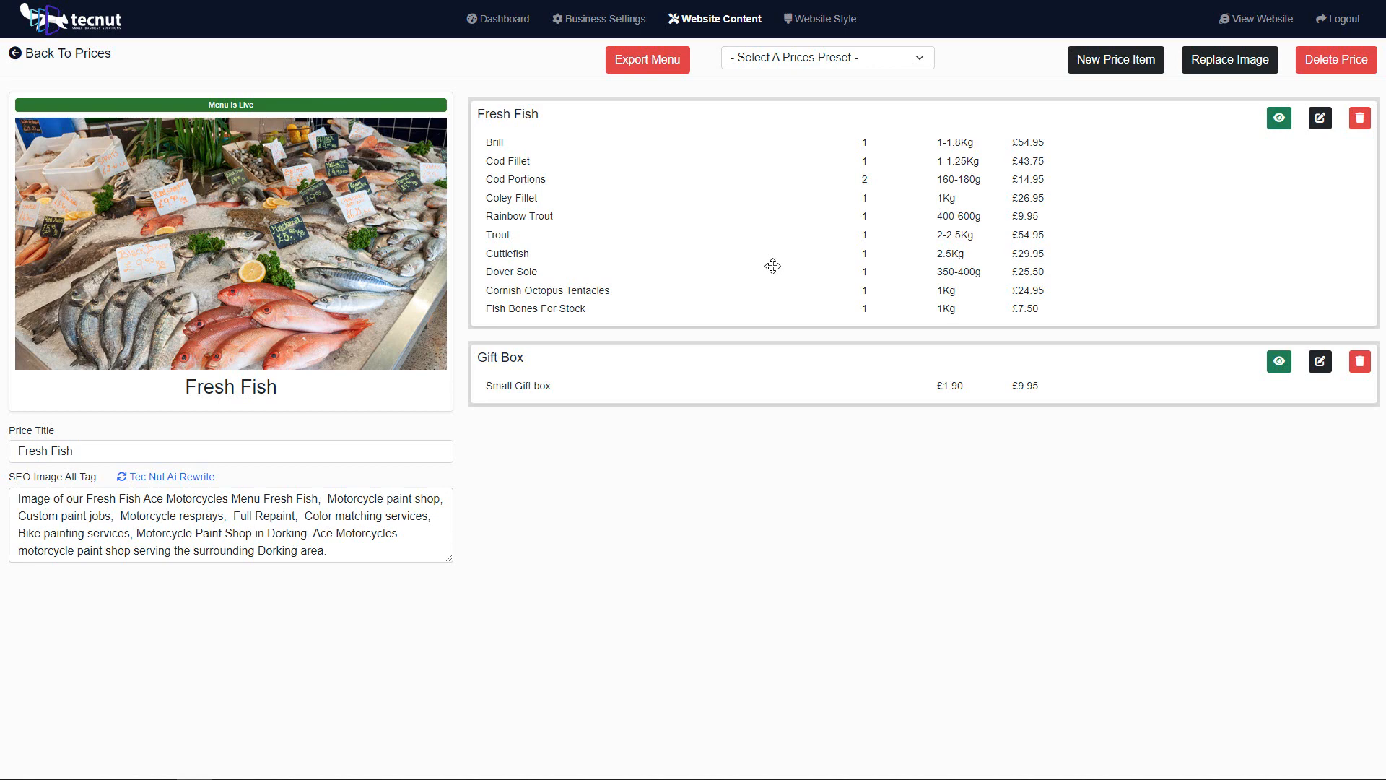
Step: Go back to the website content overview, open the Home page's content order and take the Prices element offline
left_click(90, 54)
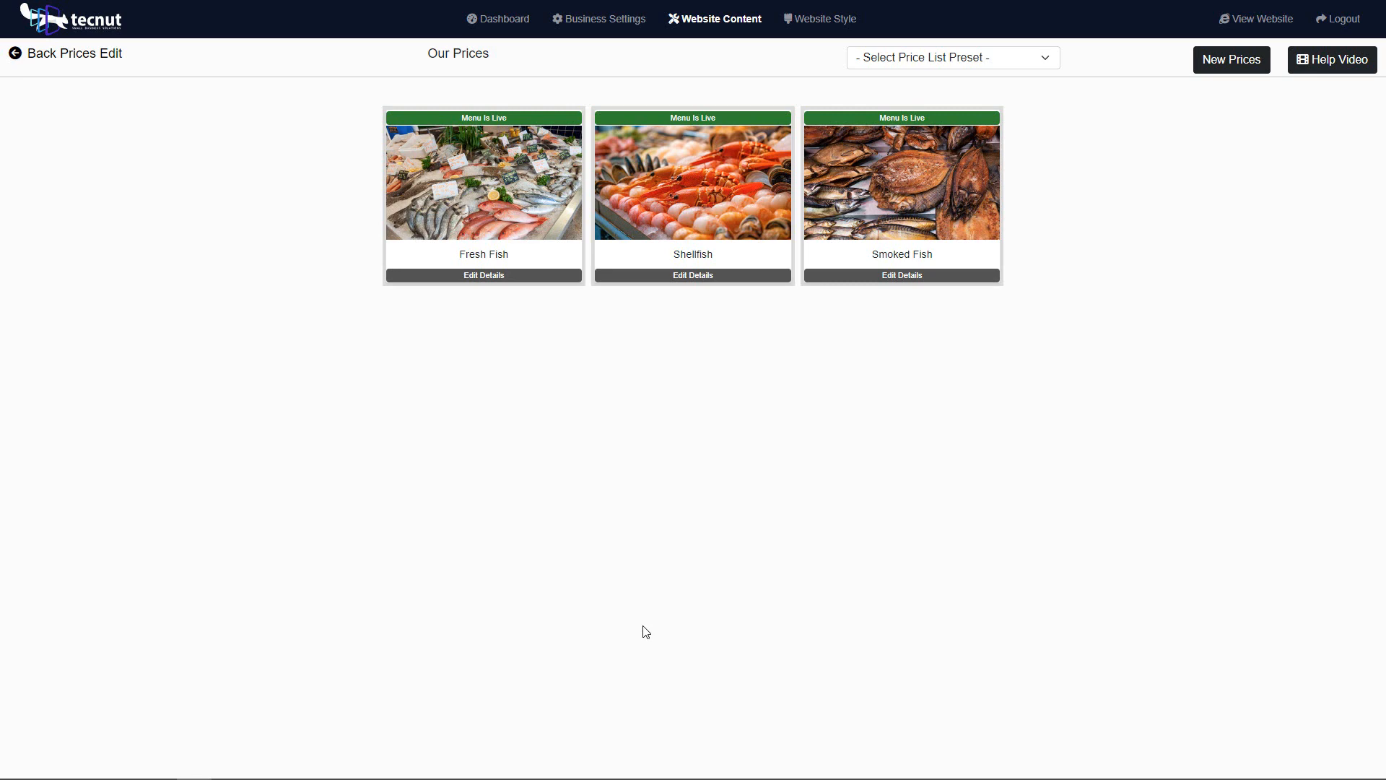
left_click(87, 65)
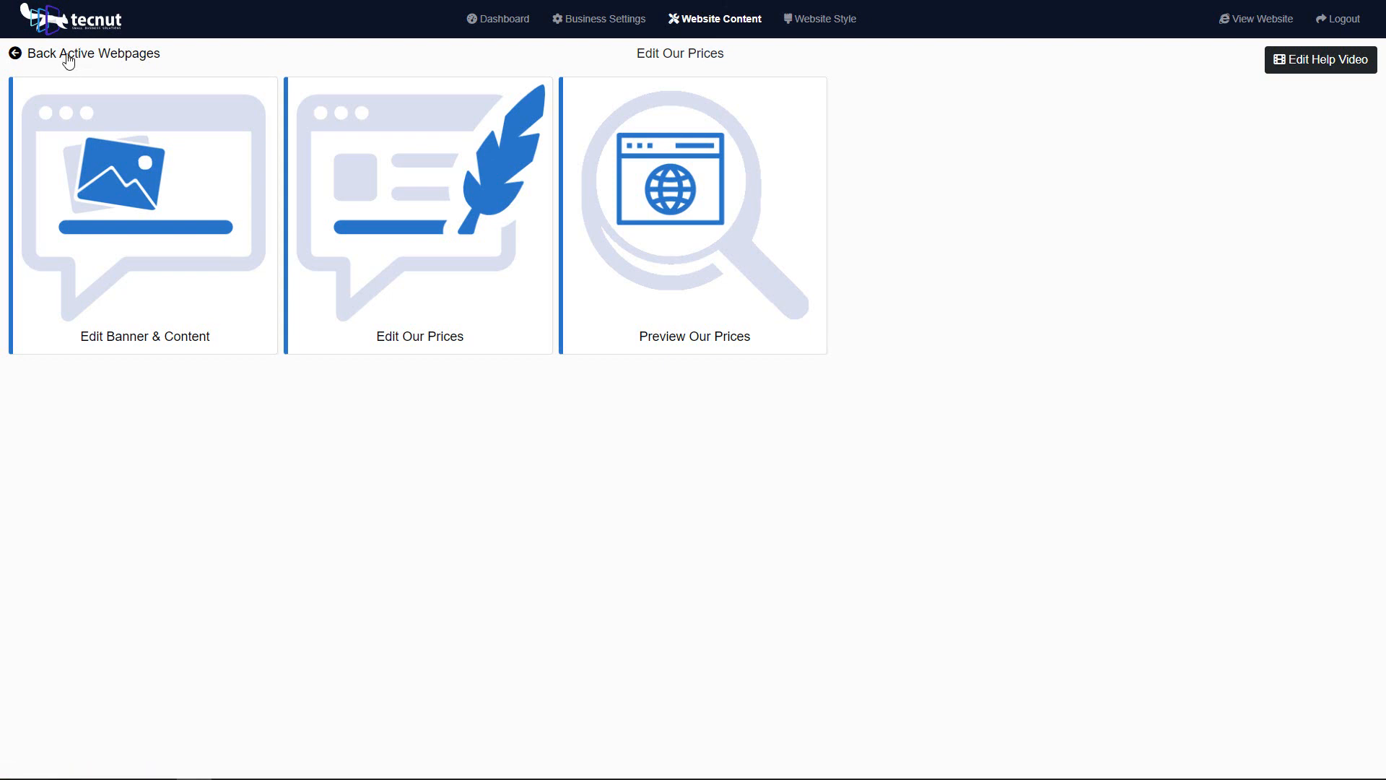
left_click(15, 57)
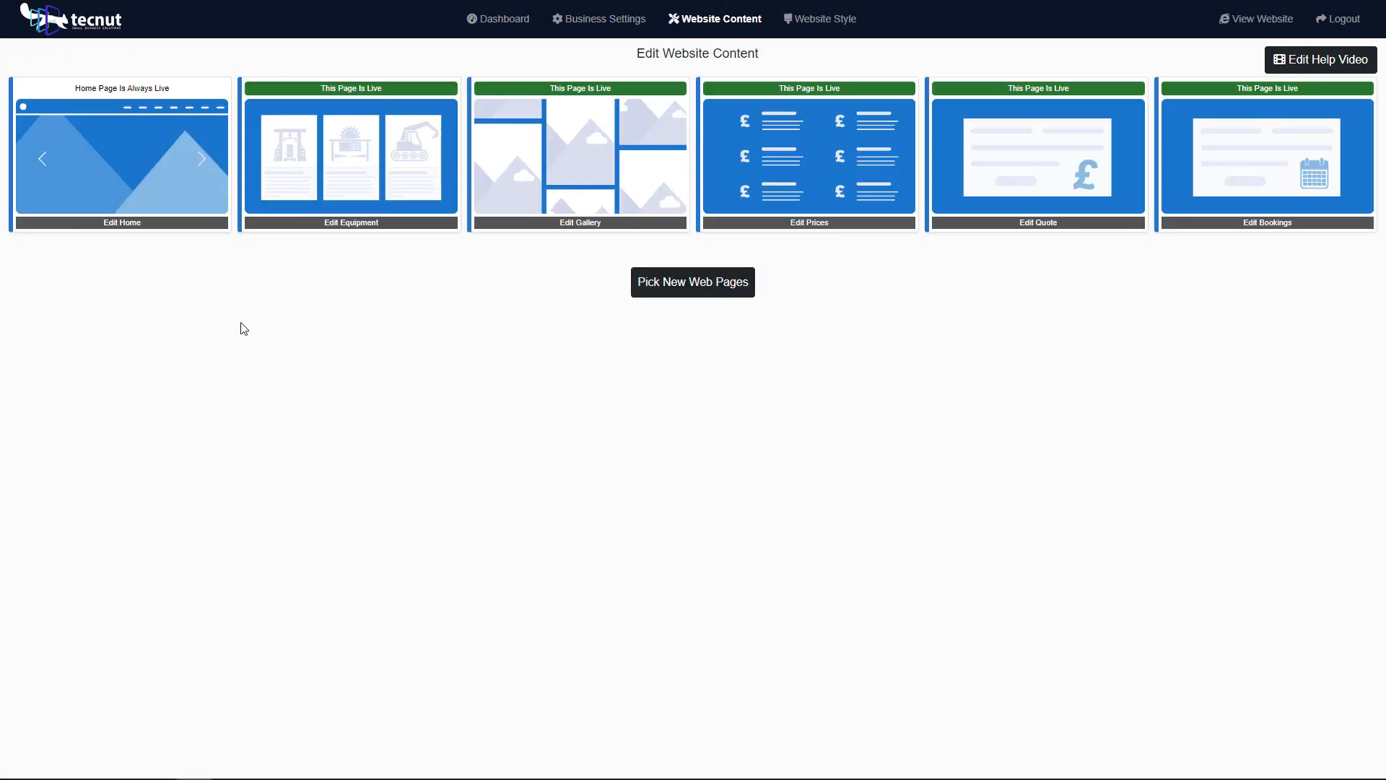
left_click(148, 227)
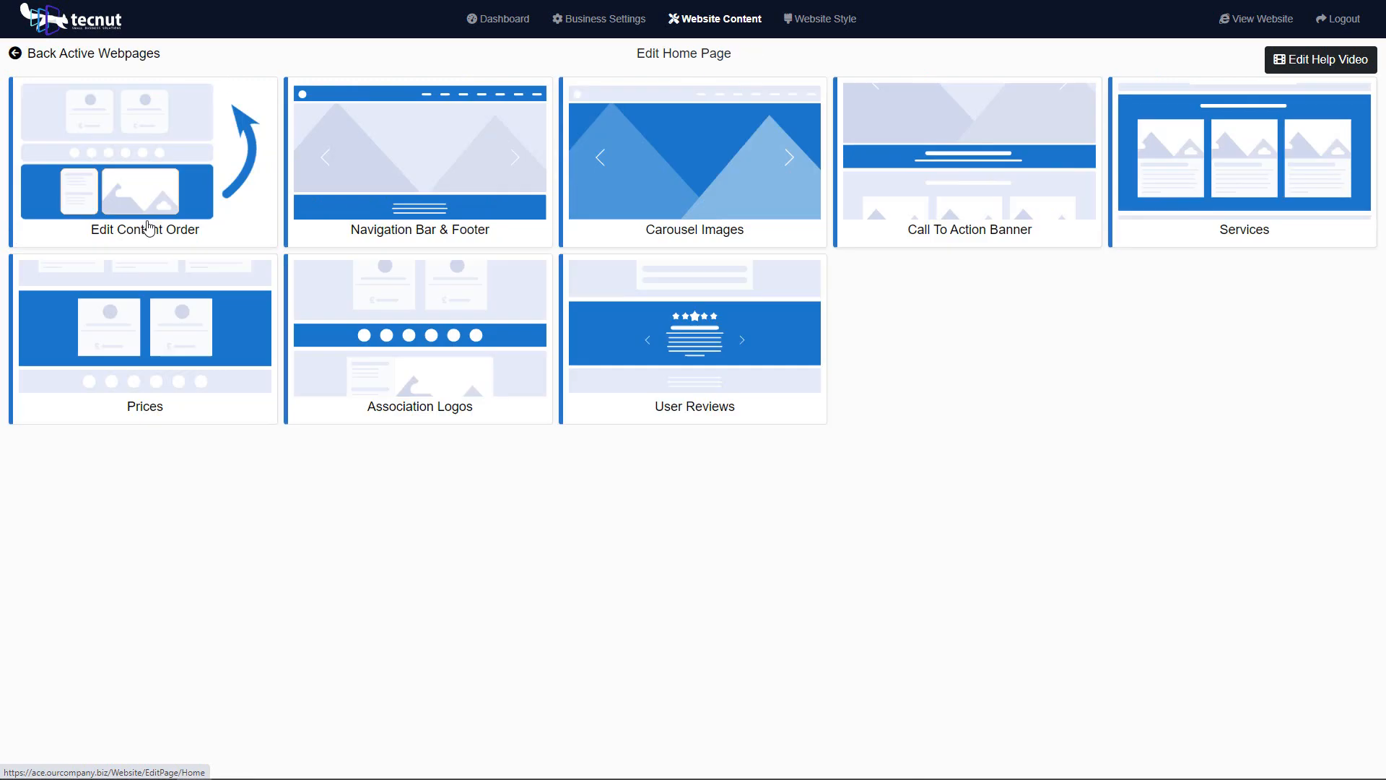
left_click(214, 165)
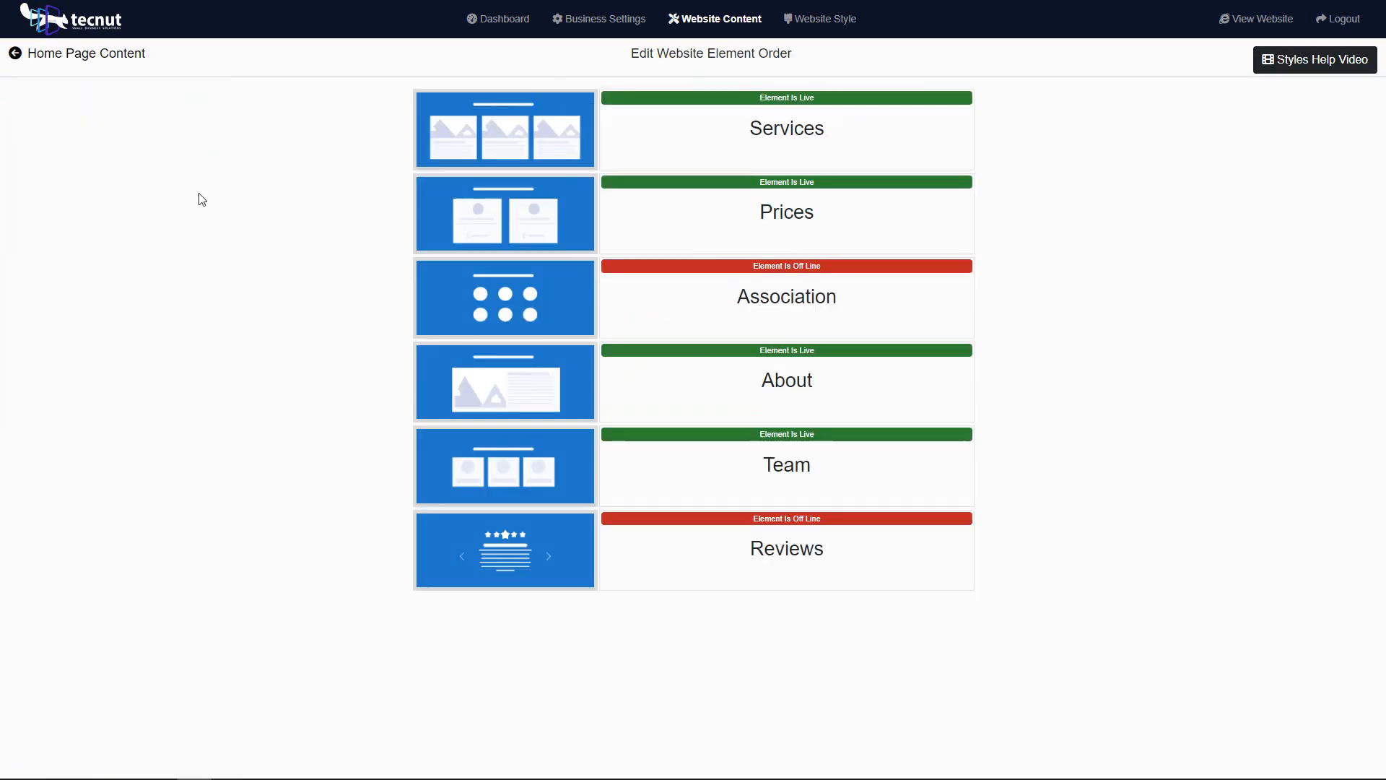
left_click(793, 185)
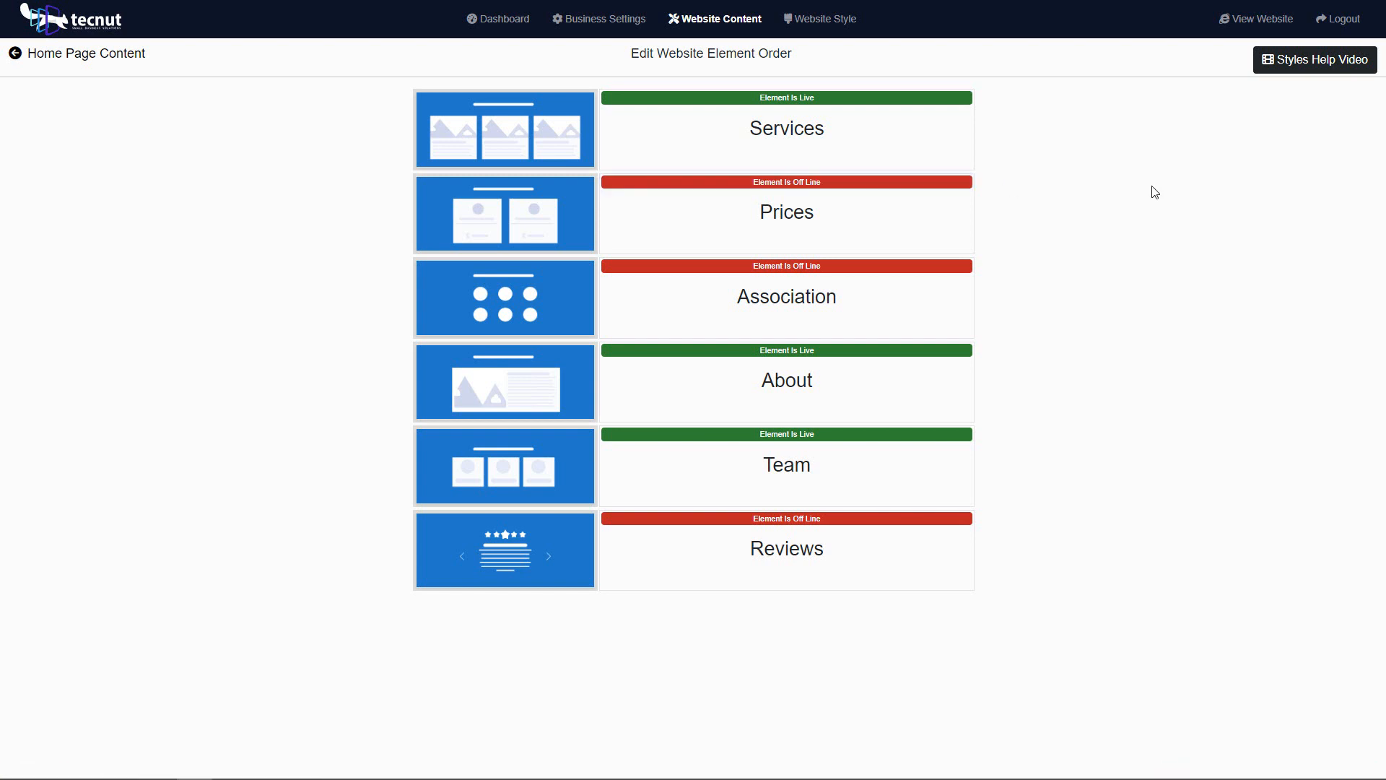